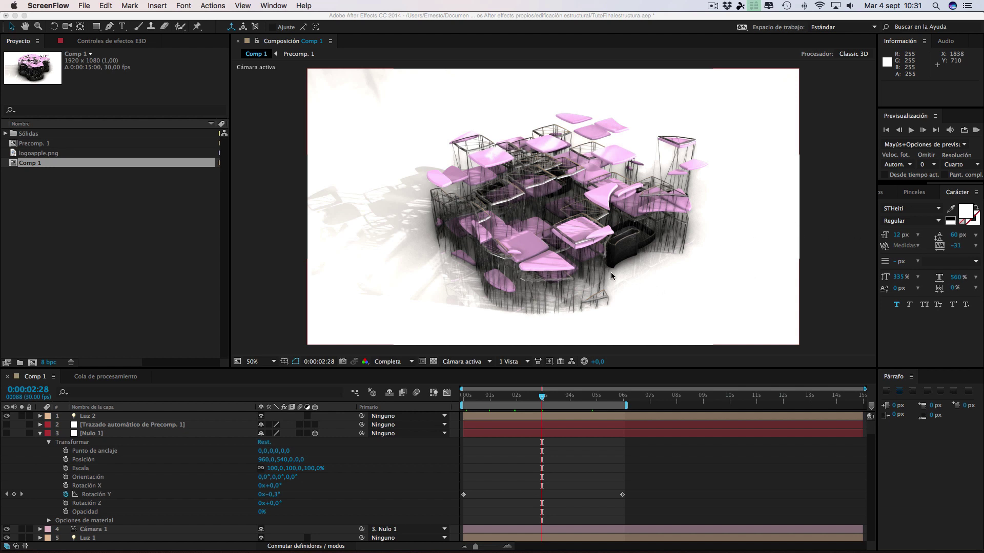
- Play the rendered TutoFinal4Construccion video full screen in QuickTime Player
key(ctrl+Up)
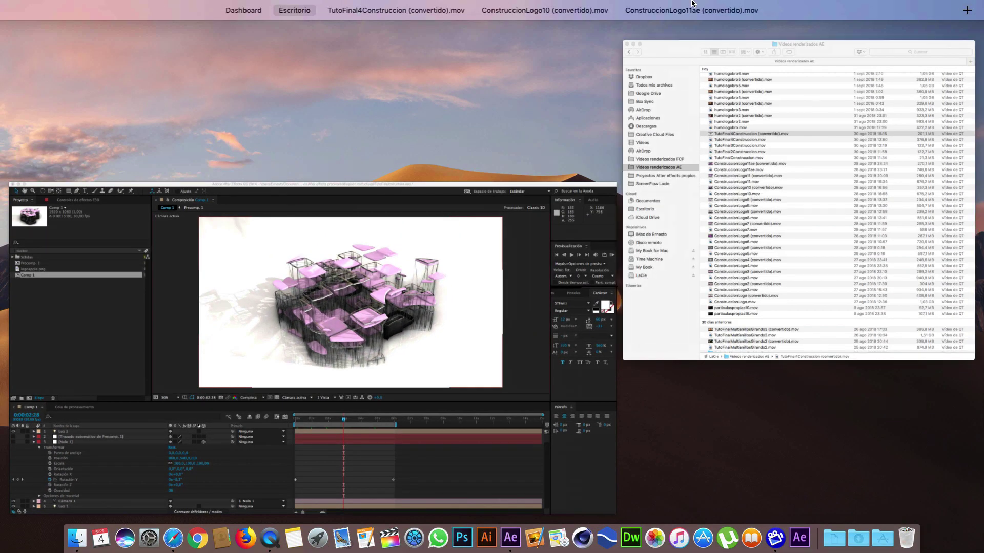
mouse_move(678, 16)
click(495, 33)
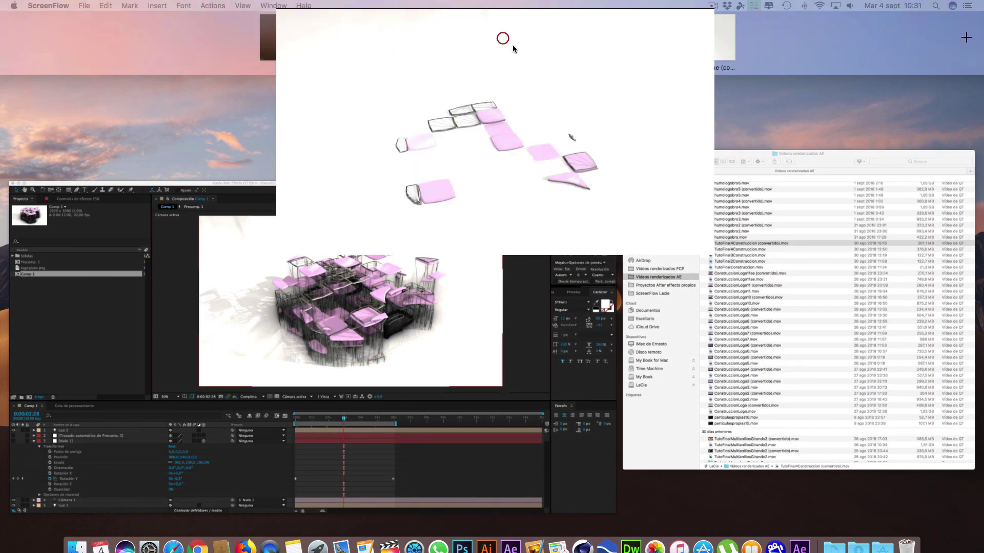
click(490, 451)
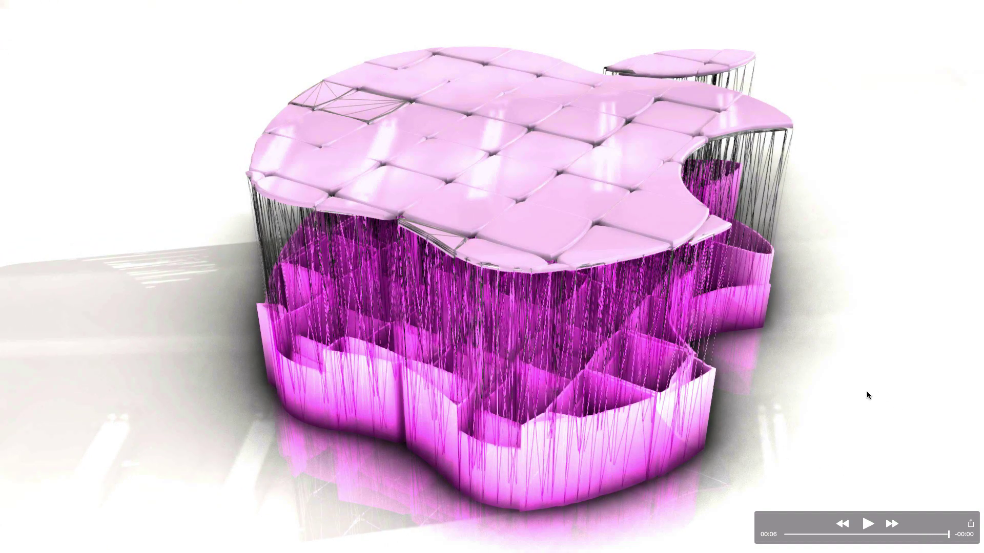
- Play the ConstruccionLogo10 logo clip from the start through to the mepasoaMac ending
key(ctrl+Up)
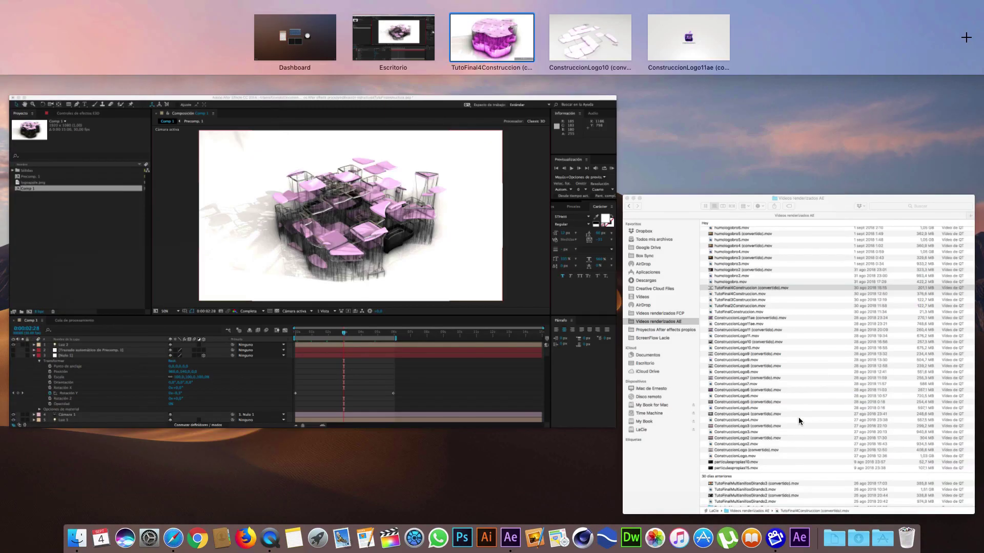
click(470, 264)
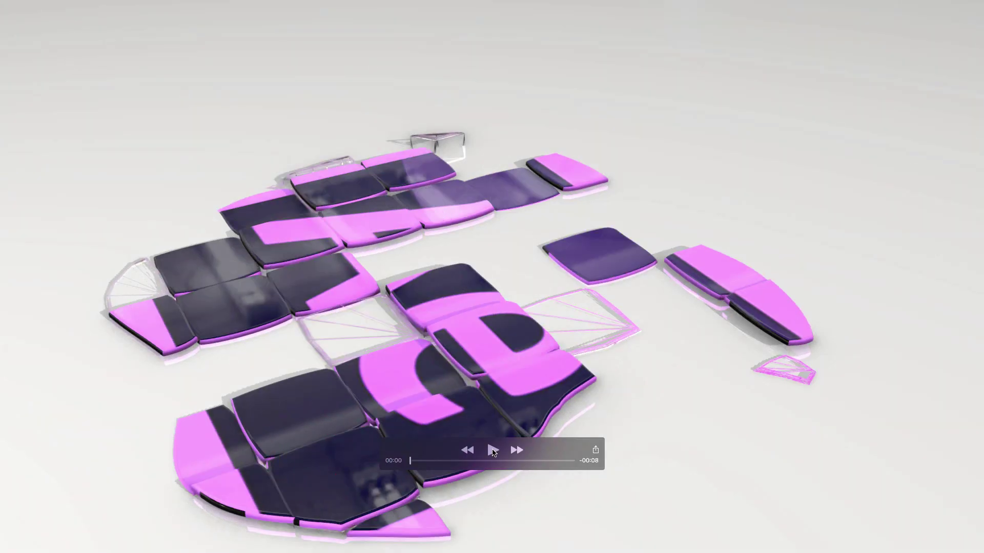
click(492, 450)
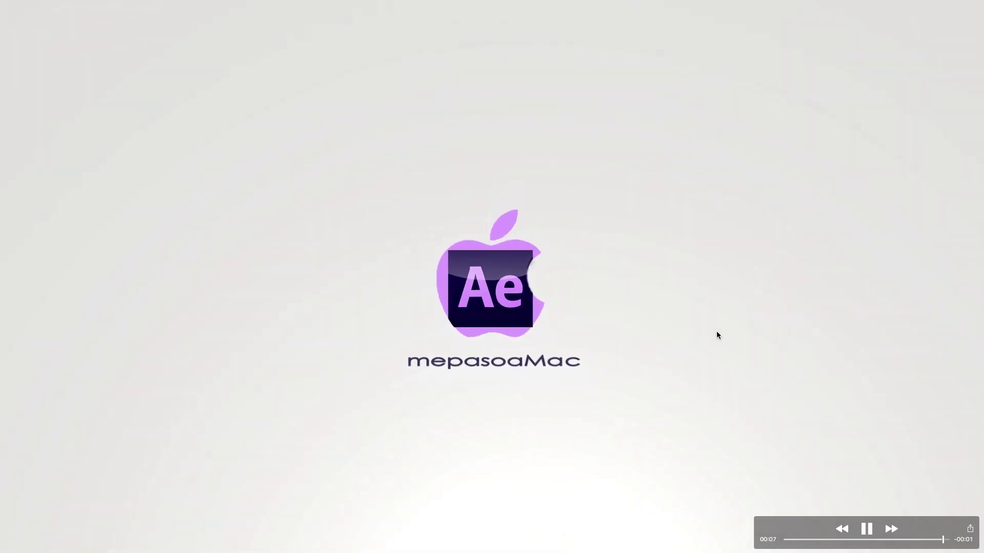
key(ctrl+Up)
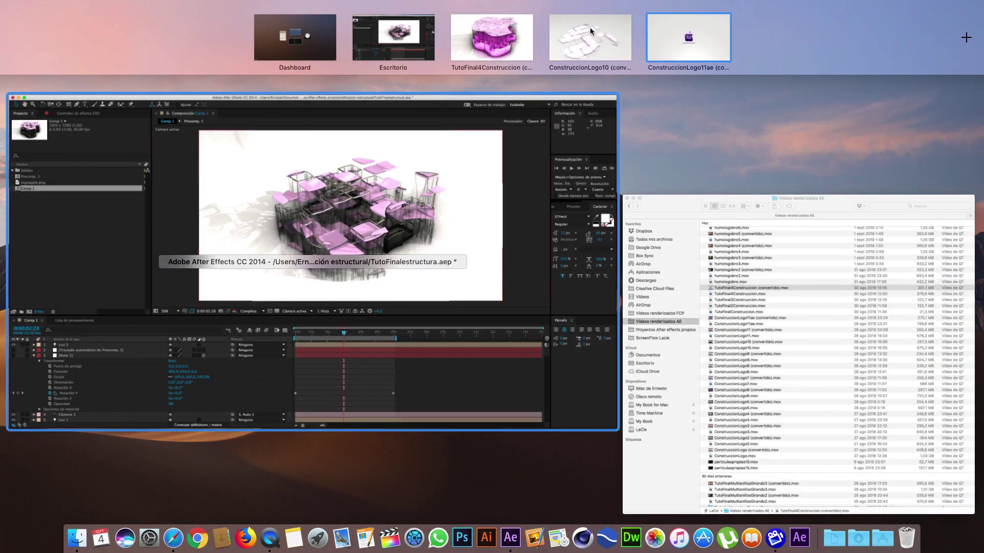
- Play the other logo assembly video with the controller moved aside, then return to After Effects
click(526, 26)
key(ctrl+Up)
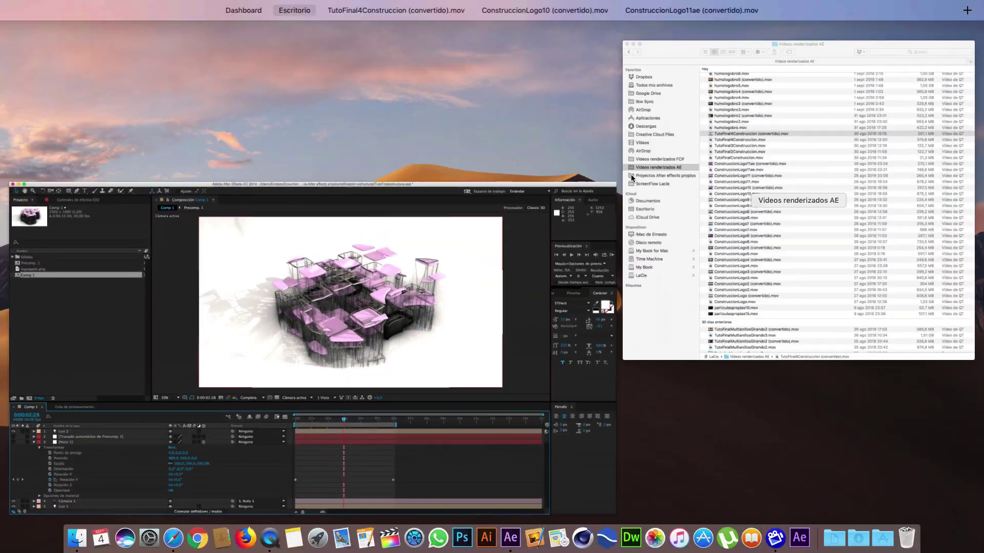
click(612, 26)
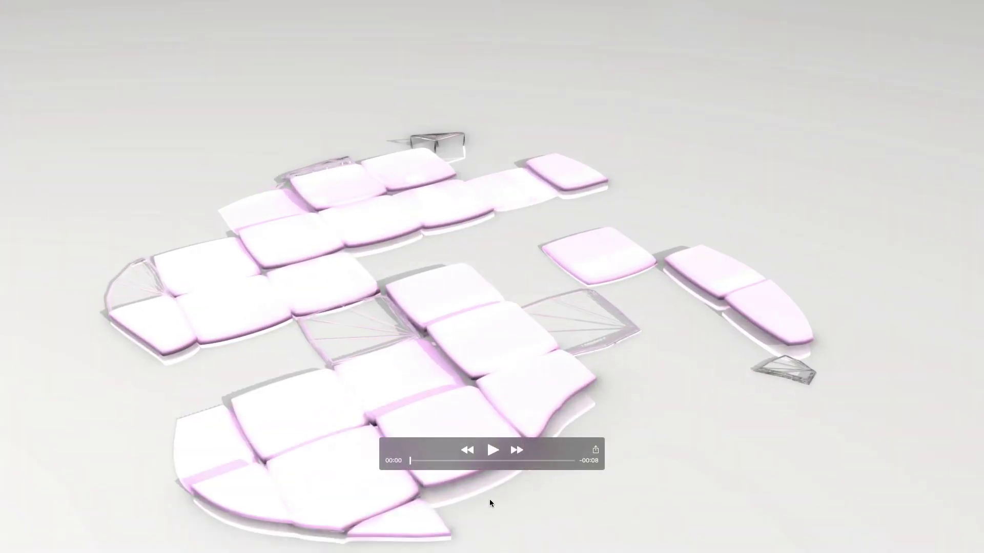
drag(500, 450, 874, 528)
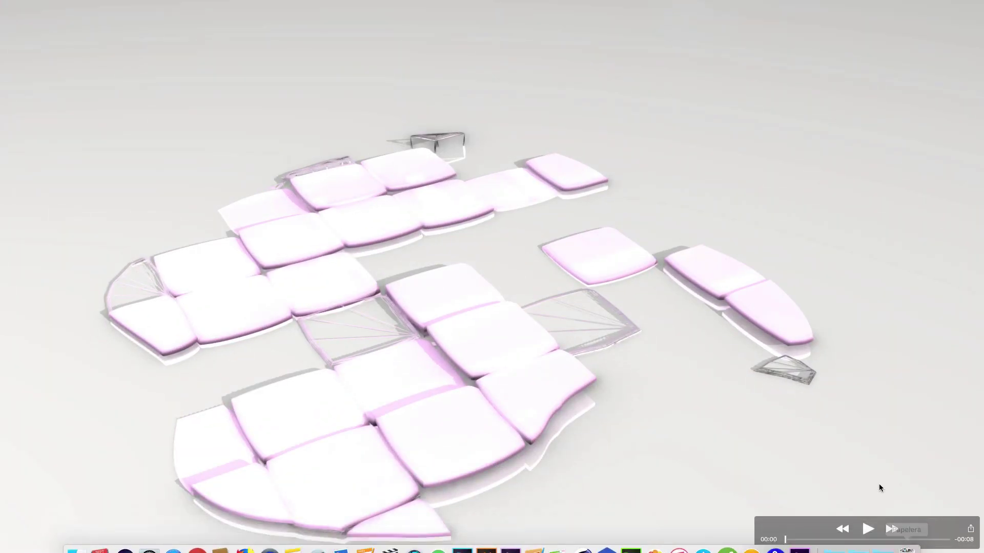
click(866, 529)
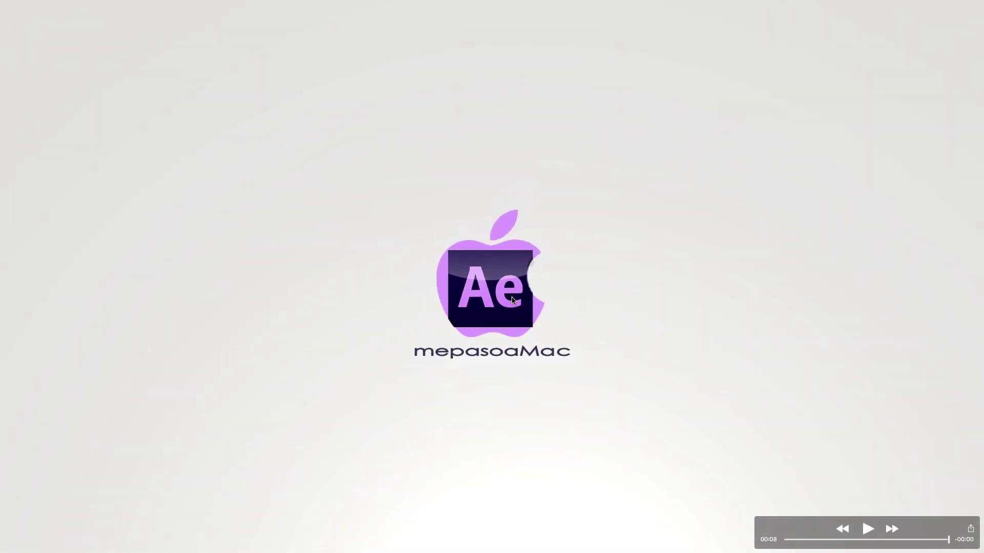
key(ctrl+Up)
click(383, 321)
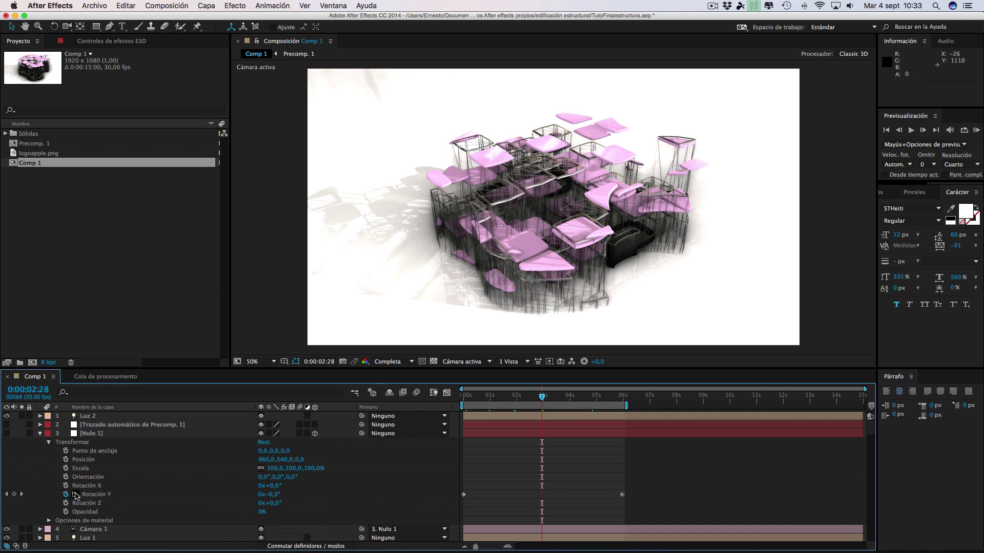
- Delete Nulo 1's Rotación Y keyframes and preview the composition from 0:00:01:14
click(65, 495)
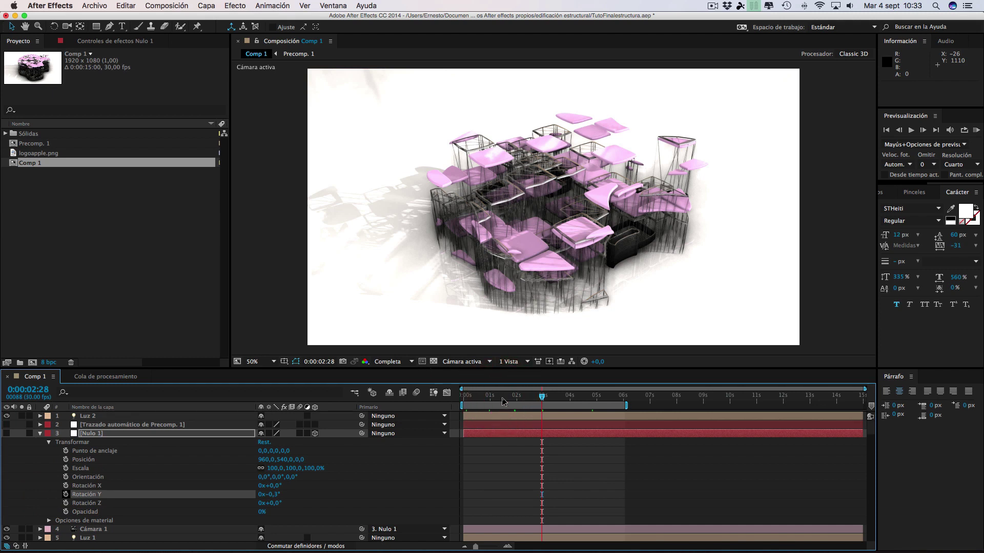
click(503, 401)
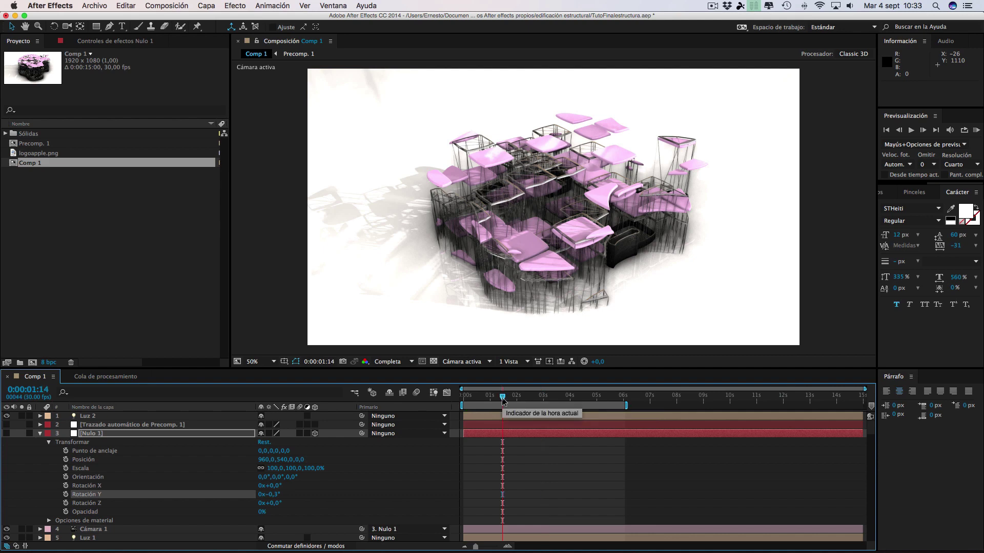
key(space)
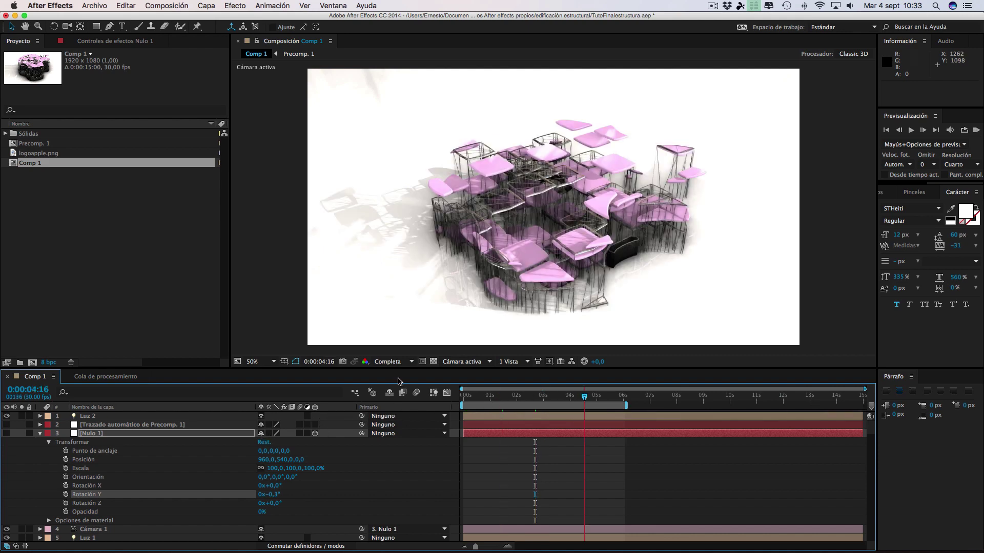
key(space)
- Set the preview resolution to Cuarto and return the playhead to 0:00:00:00
click(394, 363)
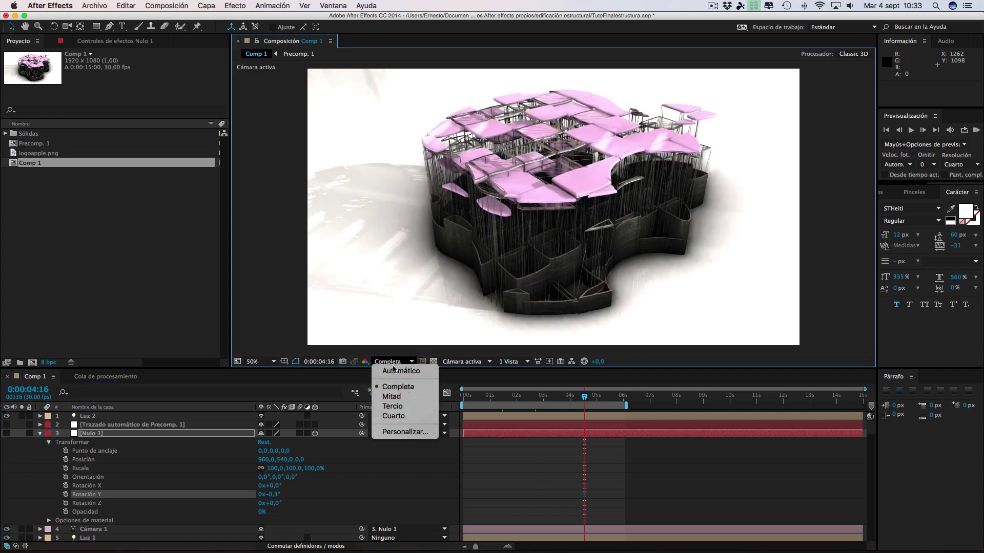
click(394, 415)
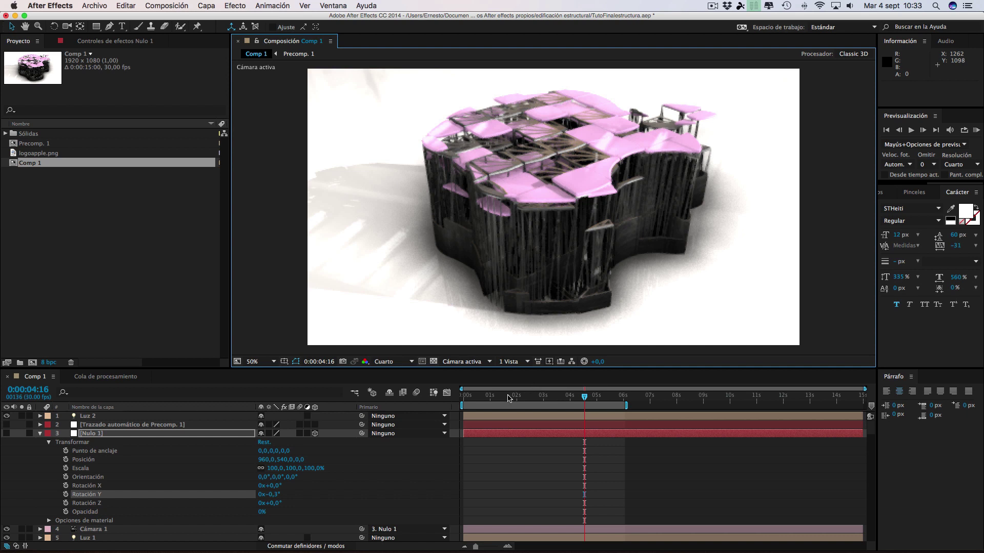
drag(484, 399, 453, 399)
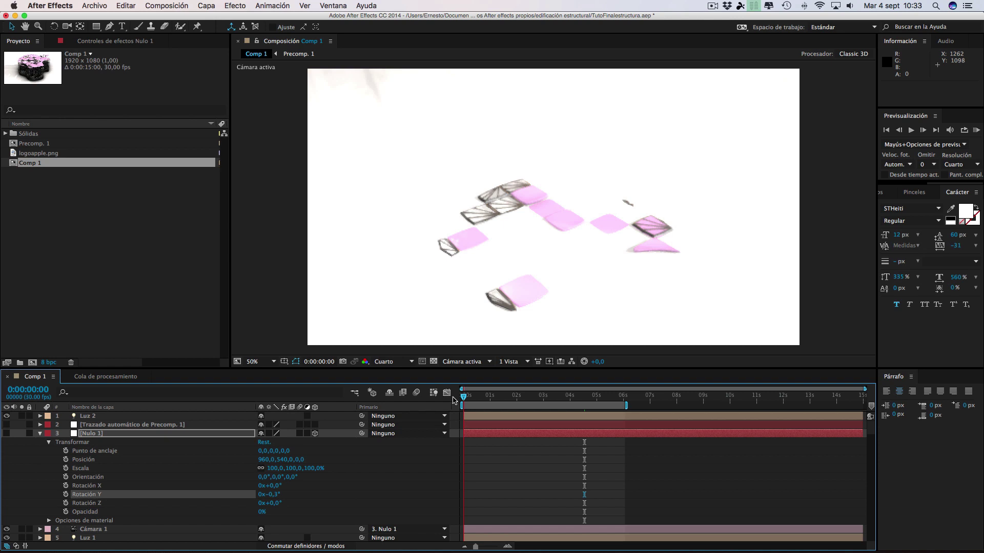
- Key Cámara 1's Punto de interés and Posición at 0 s, then move to 0:00:02:01
click(454, 400)
click(41, 530)
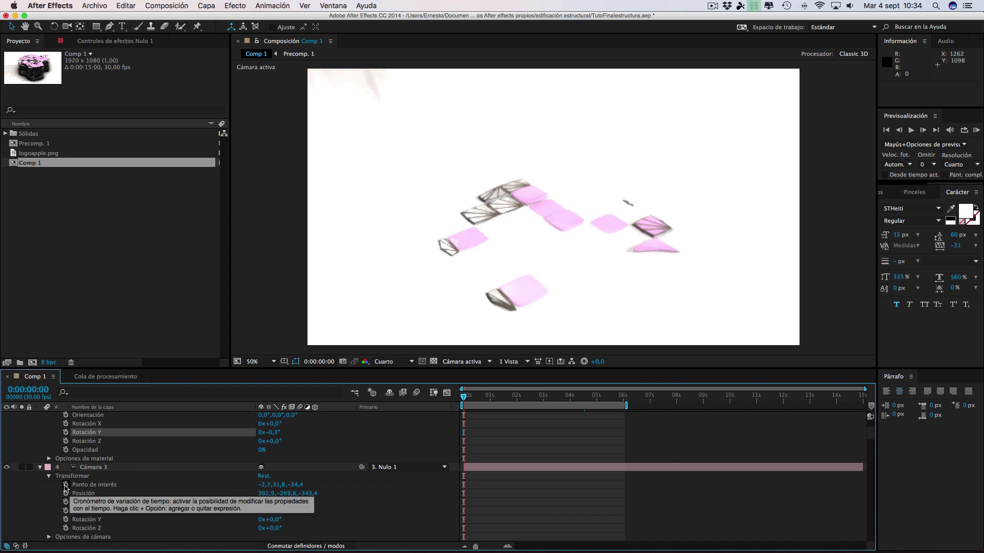
click(66, 485)
click(66, 493)
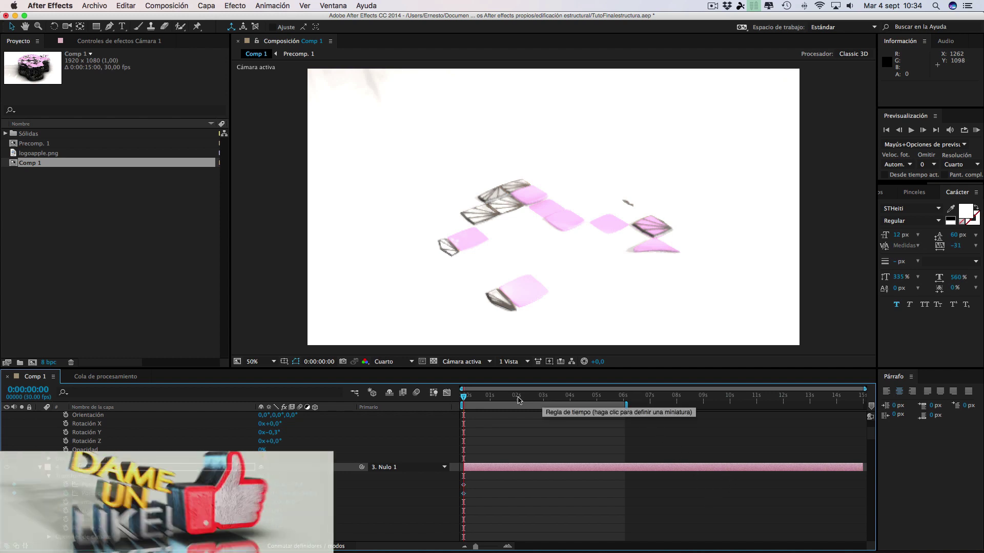
click(518, 400)
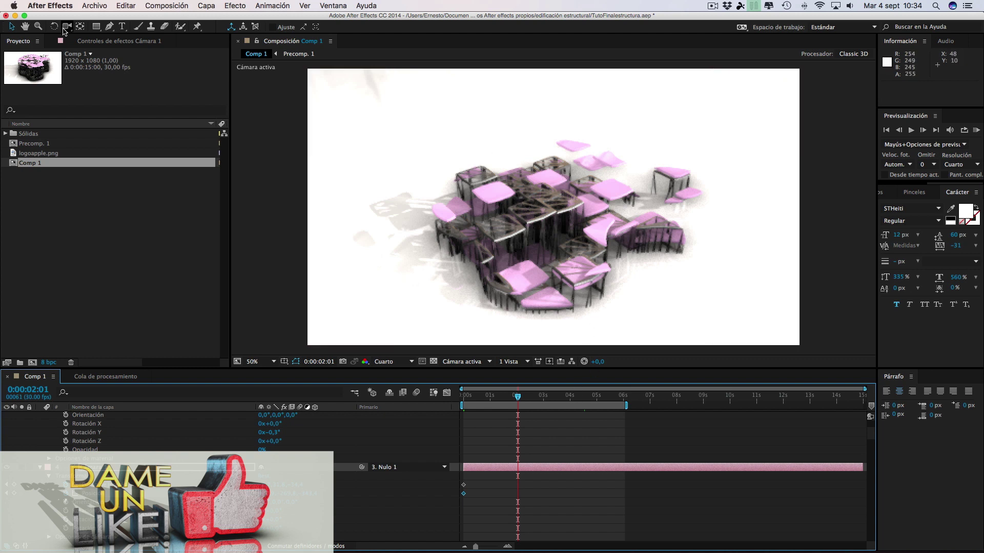
click(67, 26)
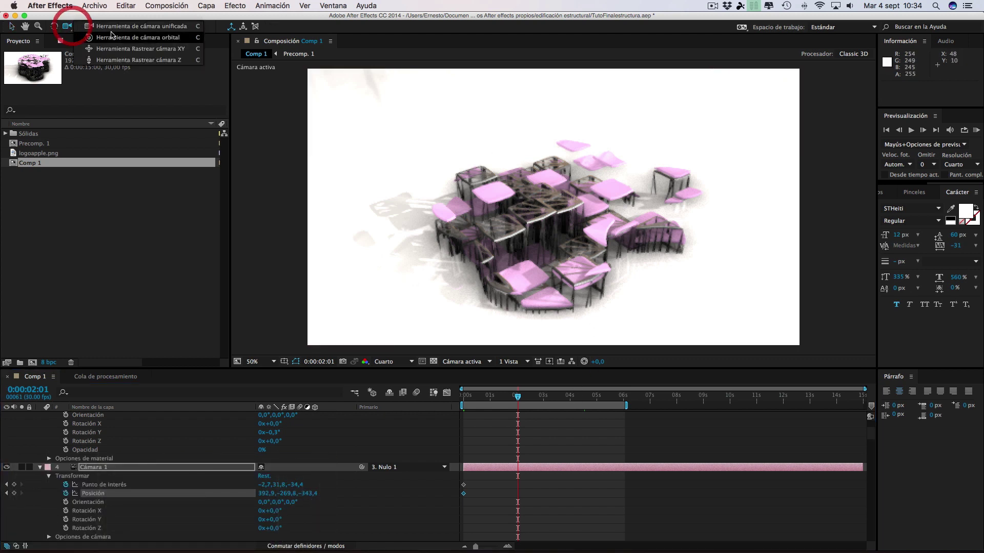
- Orbit Cámara 1 around the apple logo at 0:00:02:01 to key a new position, then go to 0:00:04:00
click(111, 36)
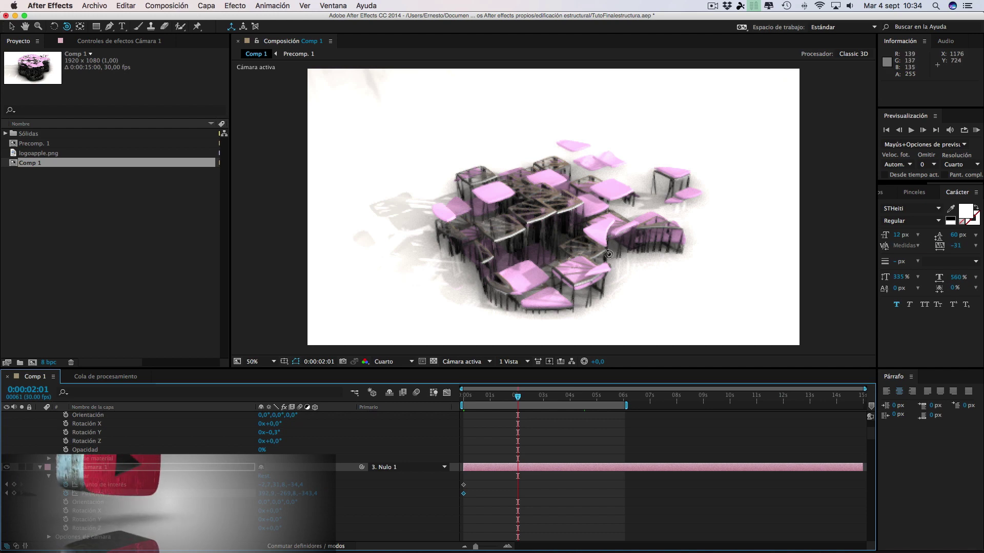
drag(608, 254, 605, 253)
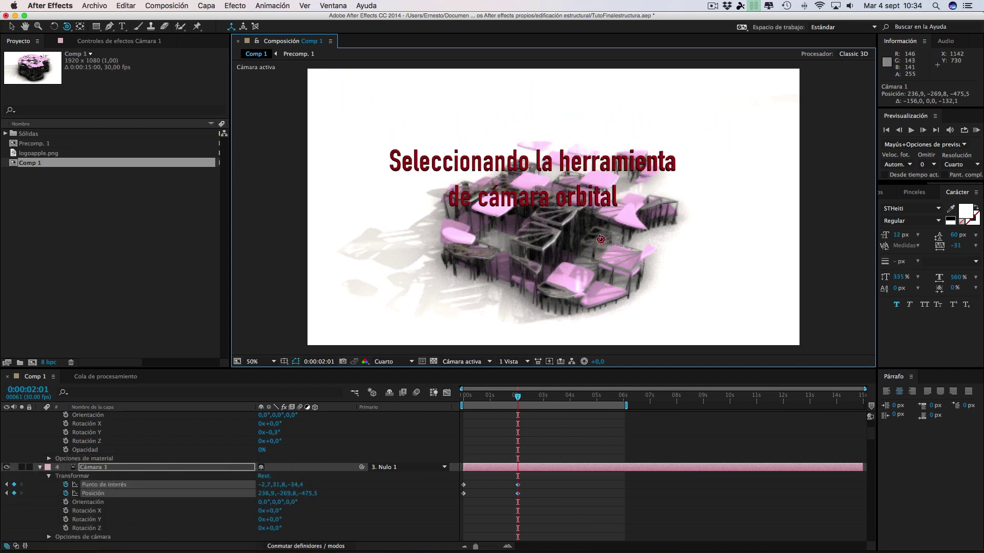
drag(600, 239, 602, 274)
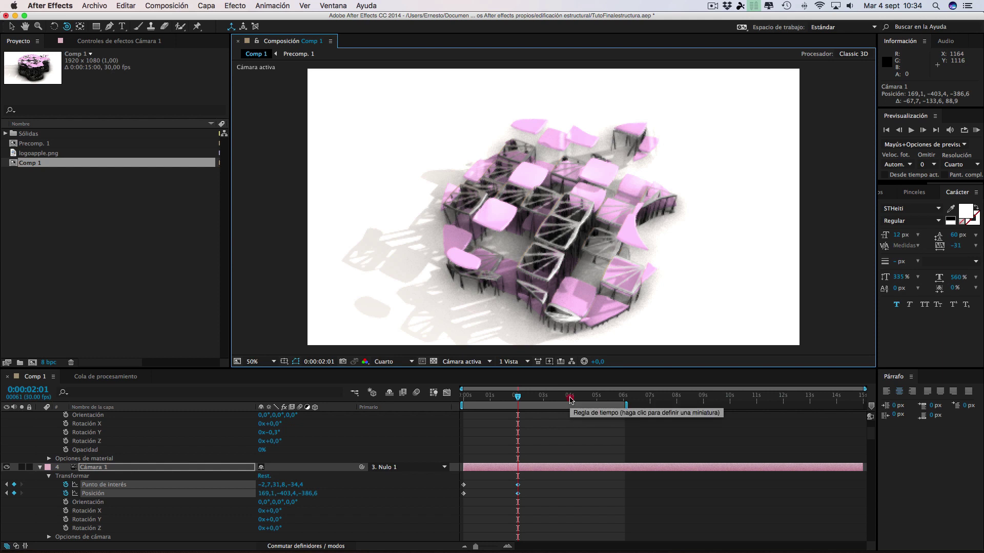
click(570, 398)
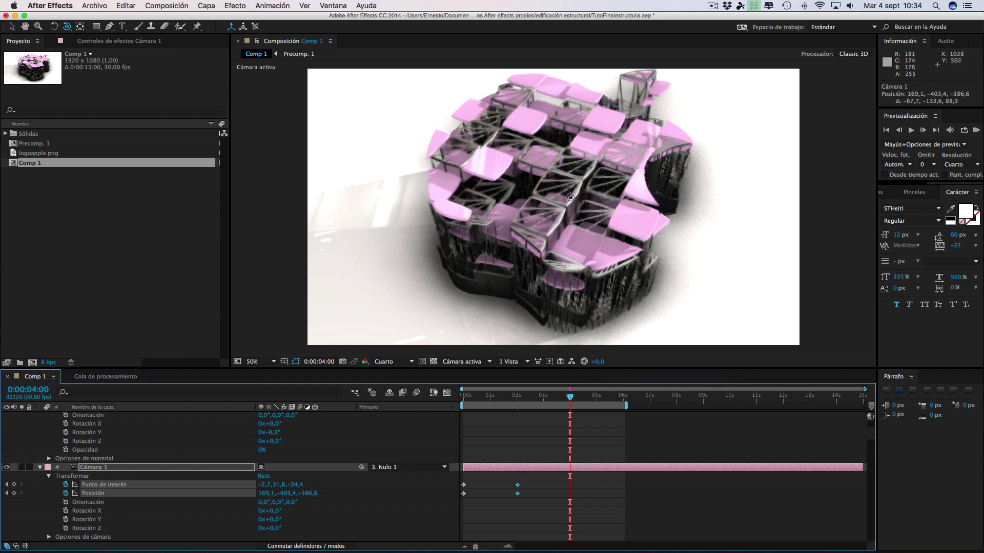
- Orbit Cámara 1 to a near-frontal apple view, giving Posición -4,7, -548,8, -110,8
click(570, 197)
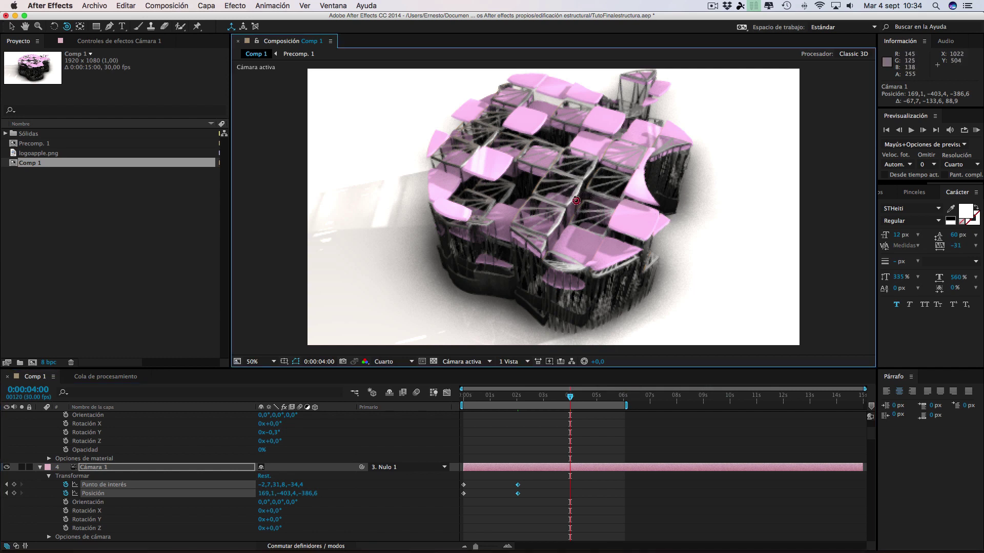
mouse_move(575, 201)
mouse_down()
mouse_move(599, 203)
mouse_move(598, 214)
mouse_up()
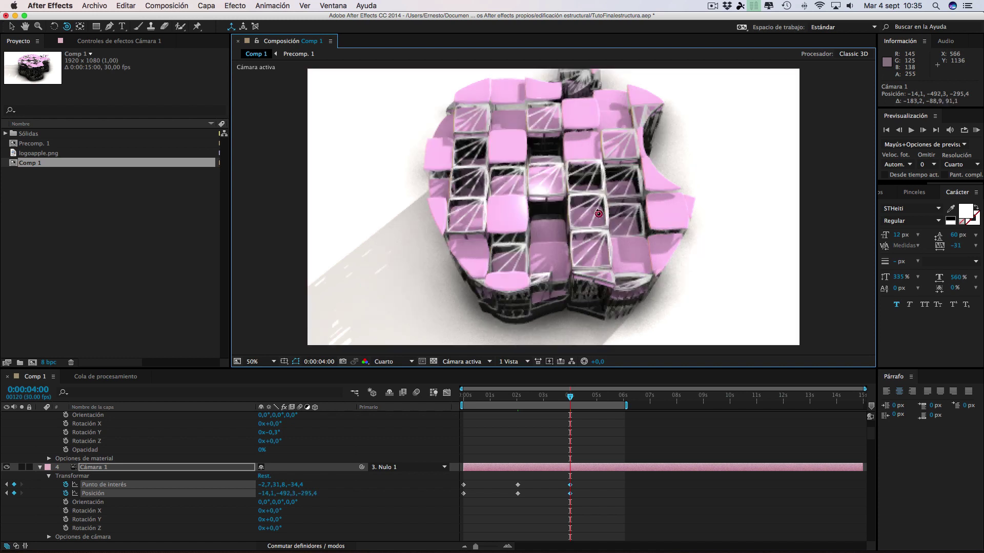
drag(599, 214, 597, 233)
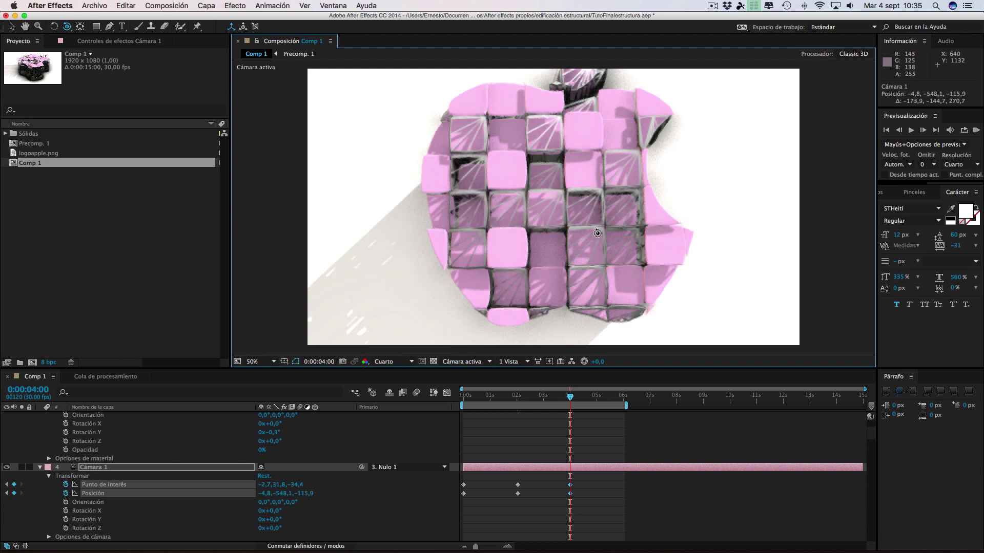
click(597, 233)
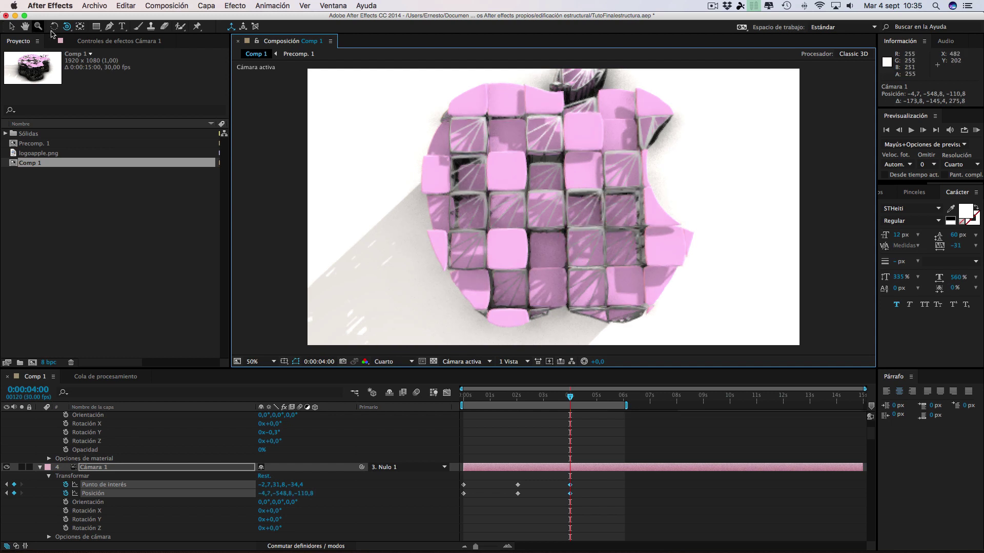
- Dolly Cámara 1 back with Track Z Camera to Posición -3,6, -1018,0, -52,7 so the apple fits
click(65, 27)
click(128, 60)
drag(545, 162, 554, 253)
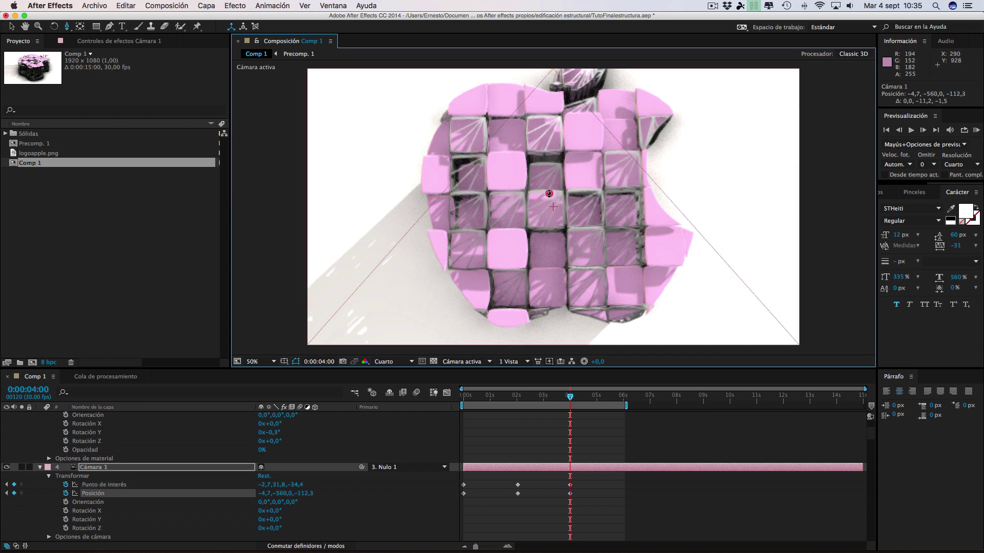
drag(554, 260, 553, 260)
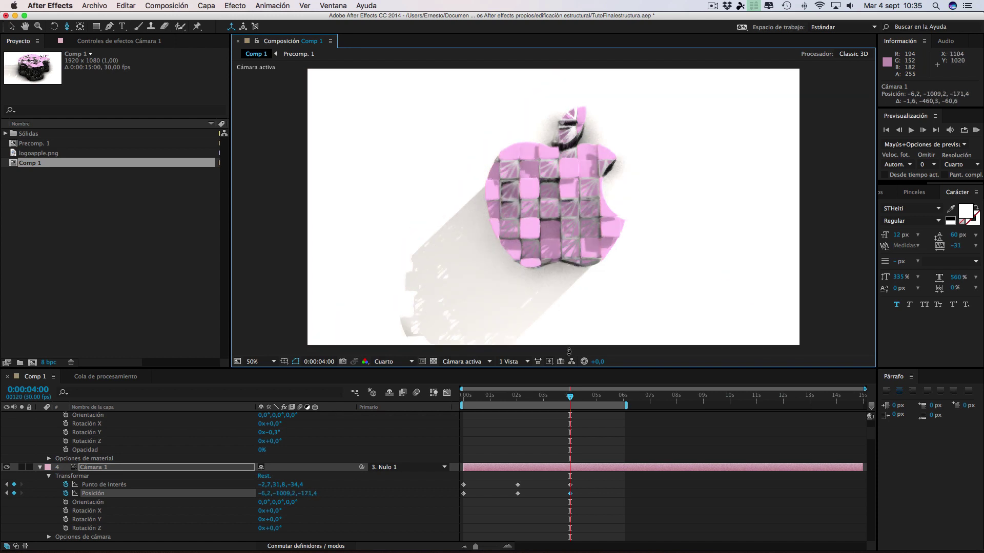
- Try Track XY and Orbit camera adjustments, undo both, then view frame 0:00:04:15
drag(66, 26, 110, 50)
drag(566, 165, 570, 165)
key(super+z)
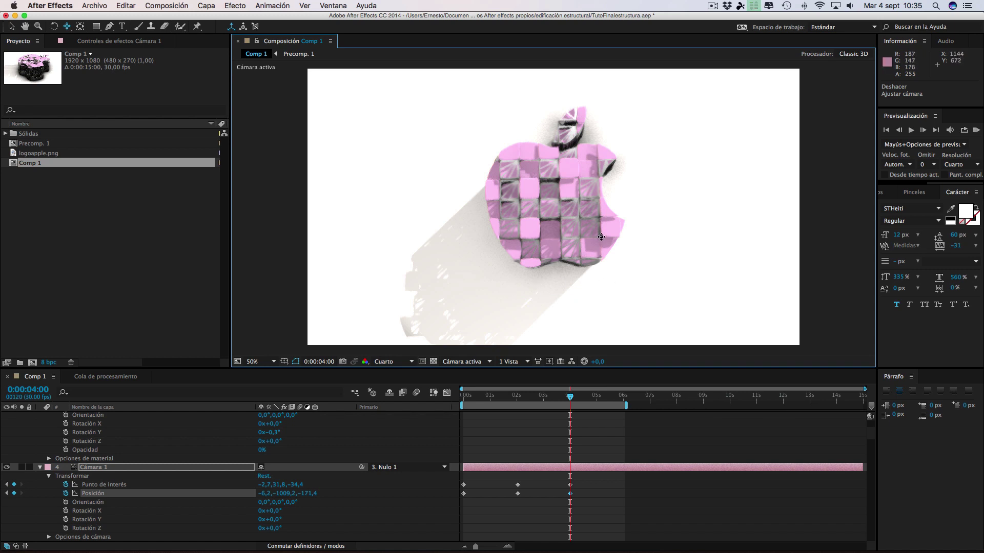
drag(67, 26, 101, 39)
drag(569, 186, 570, 188)
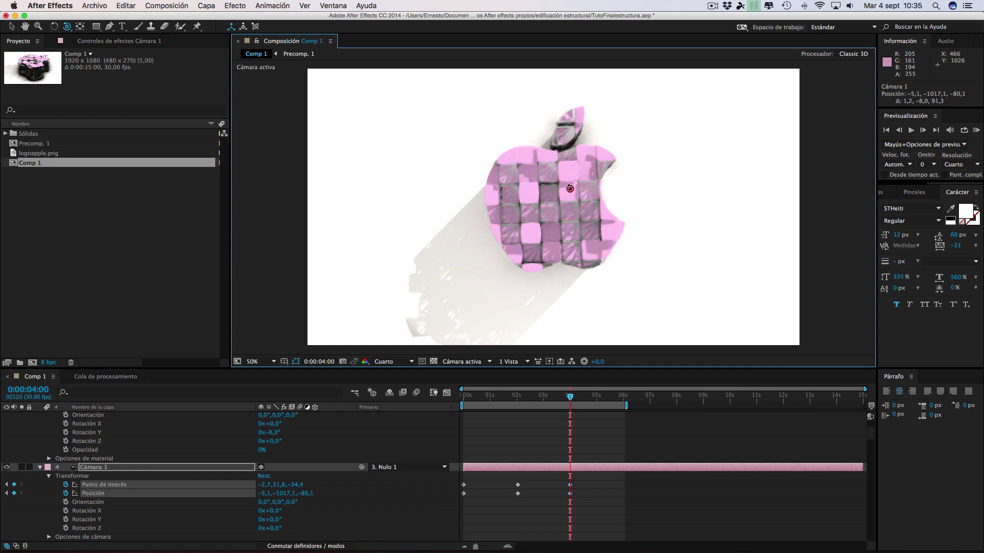
drag(569, 189, 570, 190)
key(super+z)
key(super+z)
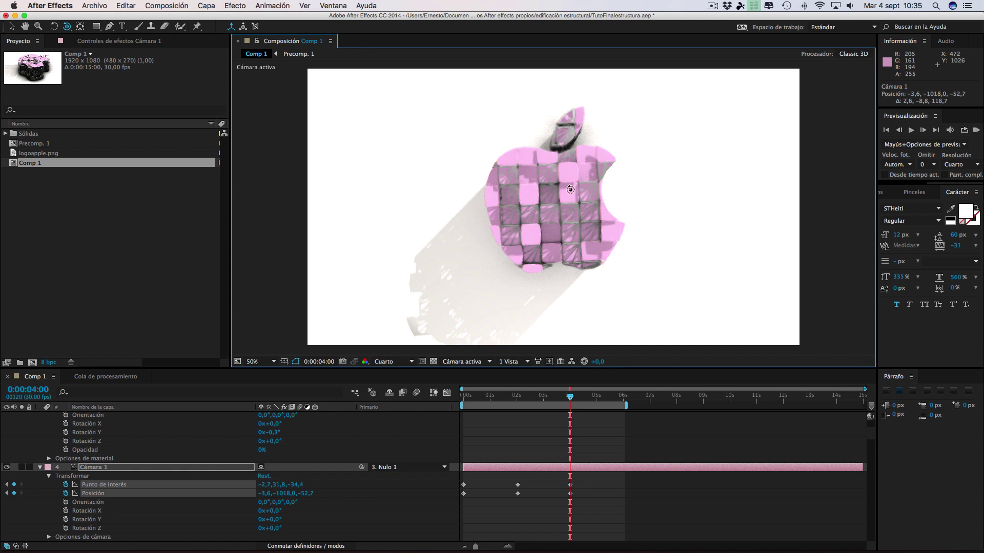
click(570, 190)
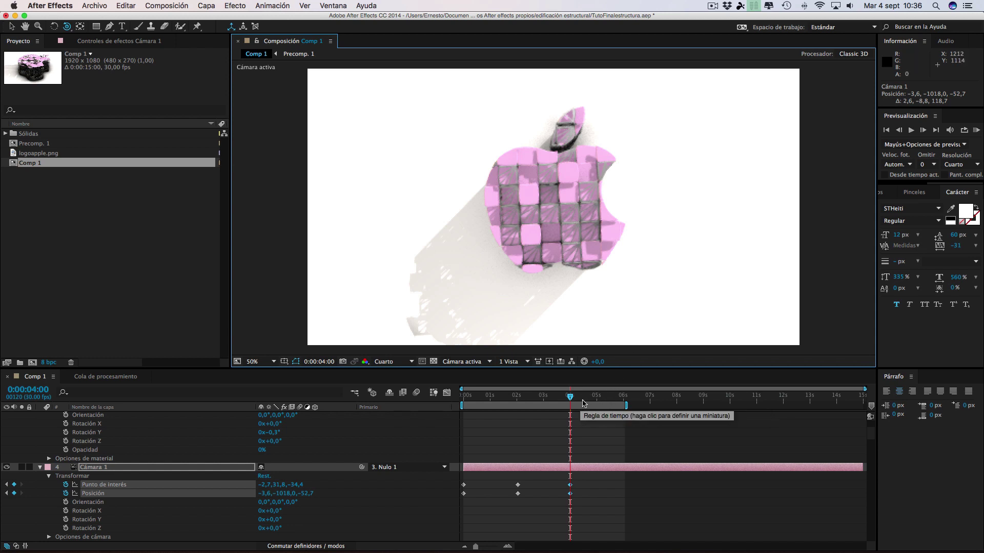
click(583, 397)
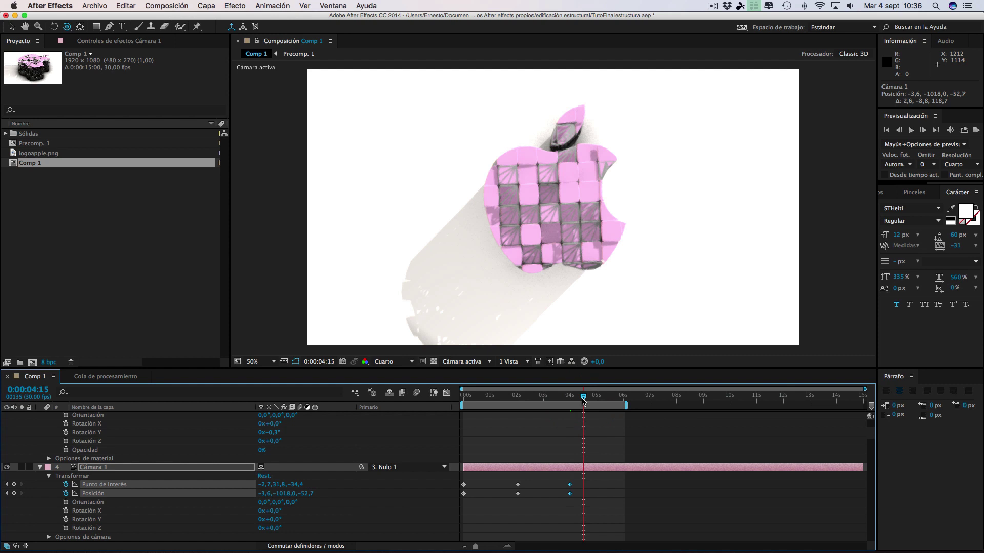
- Open Archivo > Importar > Archivo..., browse to Proyectos After effects propios, and enlarge the dialog
click(95, 6)
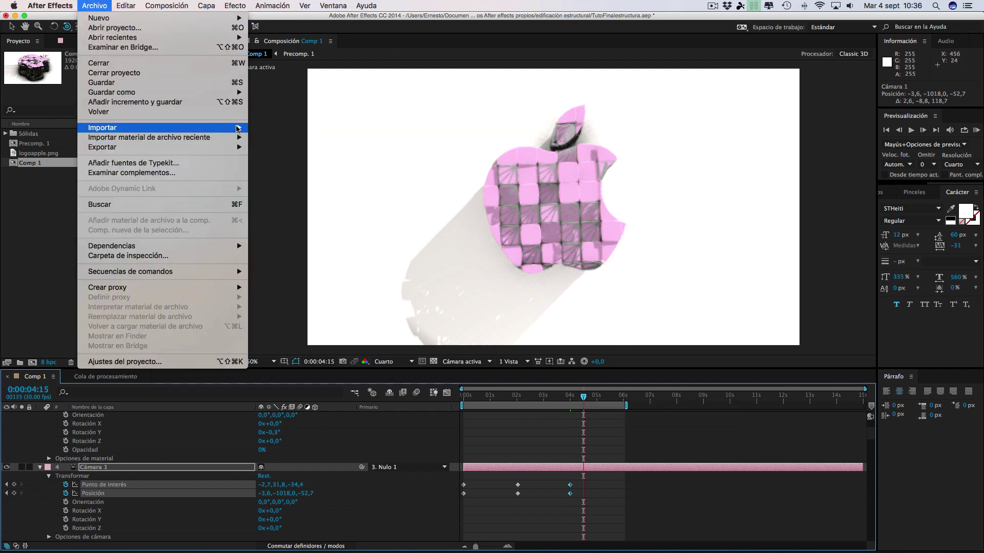
mouse_move(237, 128)
click(285, 131)
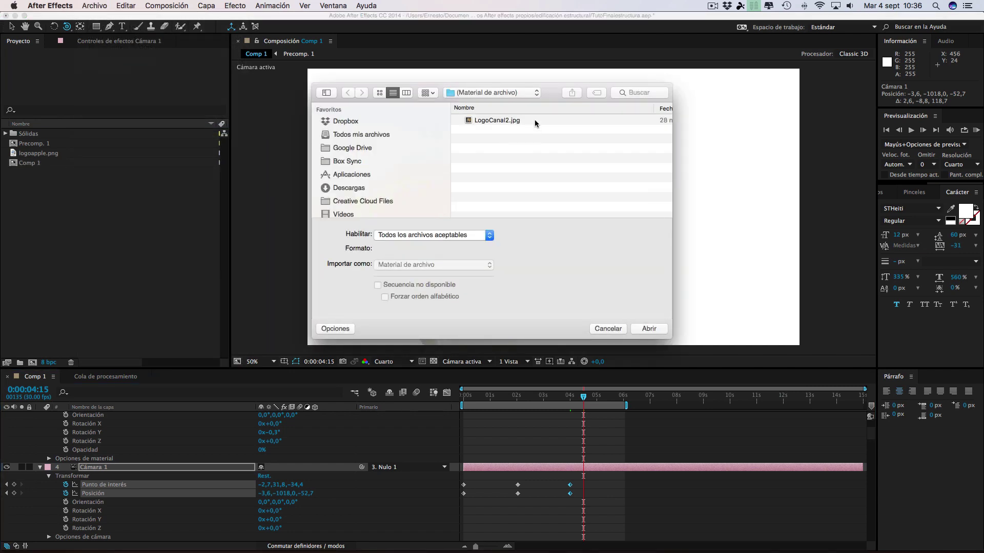
click(534, 93)
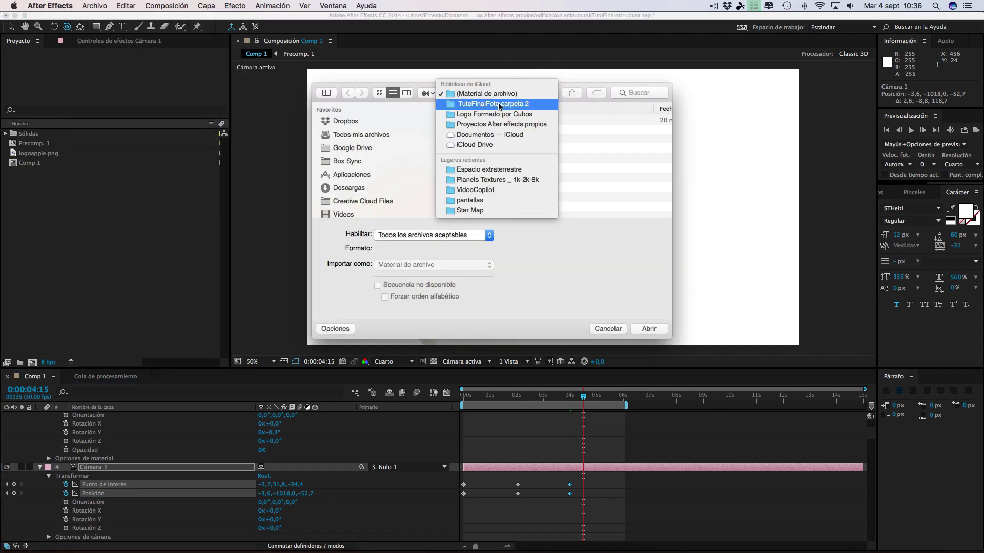
click(508, 124)
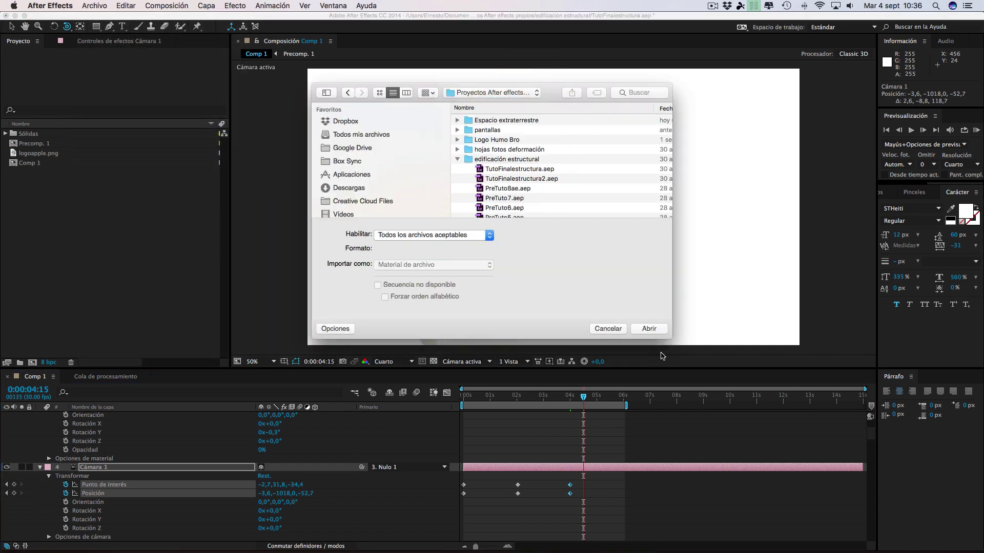
drag(671, 339, 771, 513)
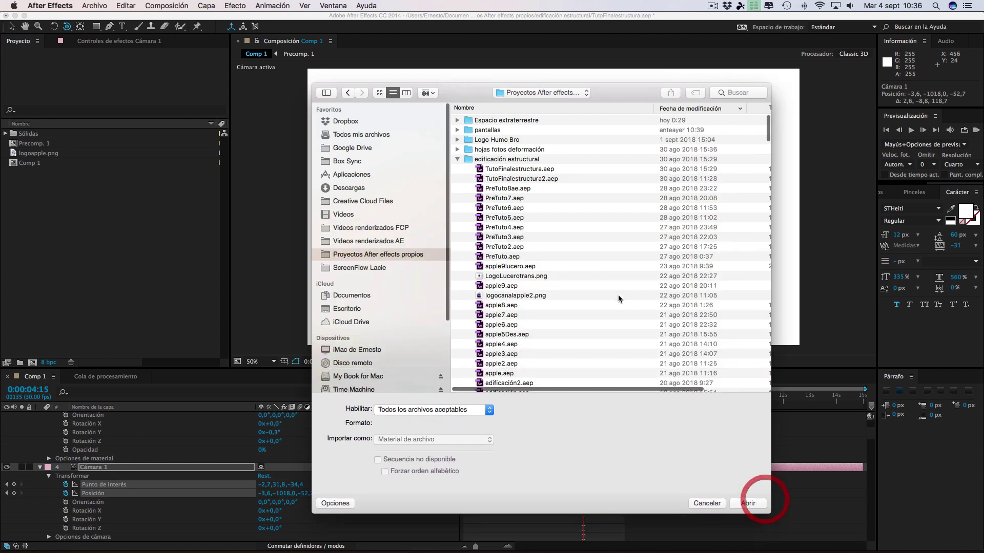
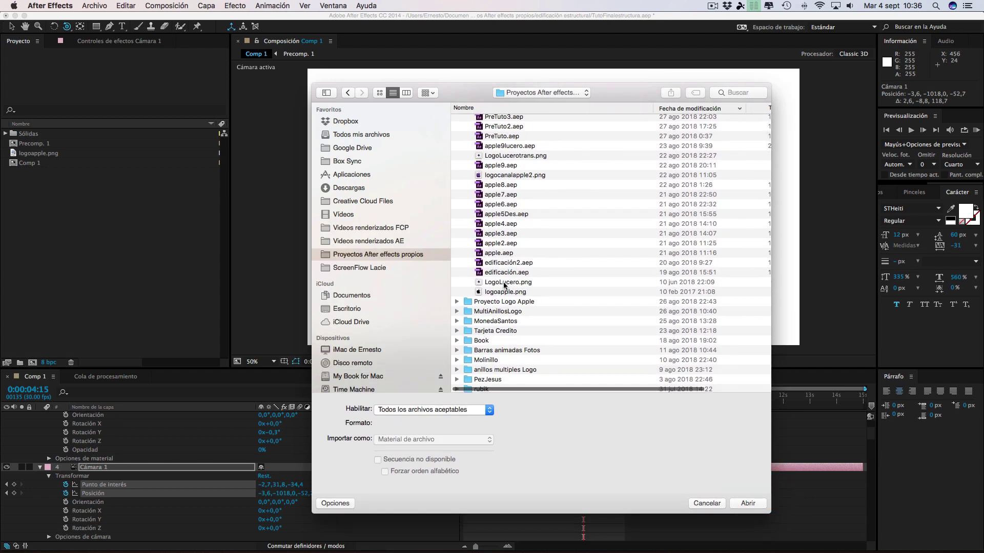
- Import logocanalapple2.png, place it in Comp 1 above Cámara 1, and hide the layer
click(505, 174)
key(space)
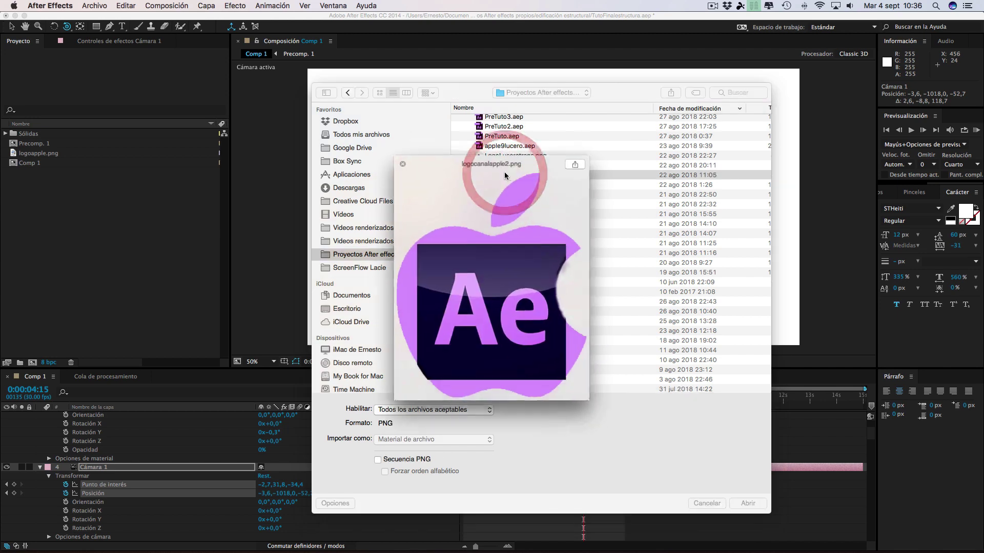
key(space)
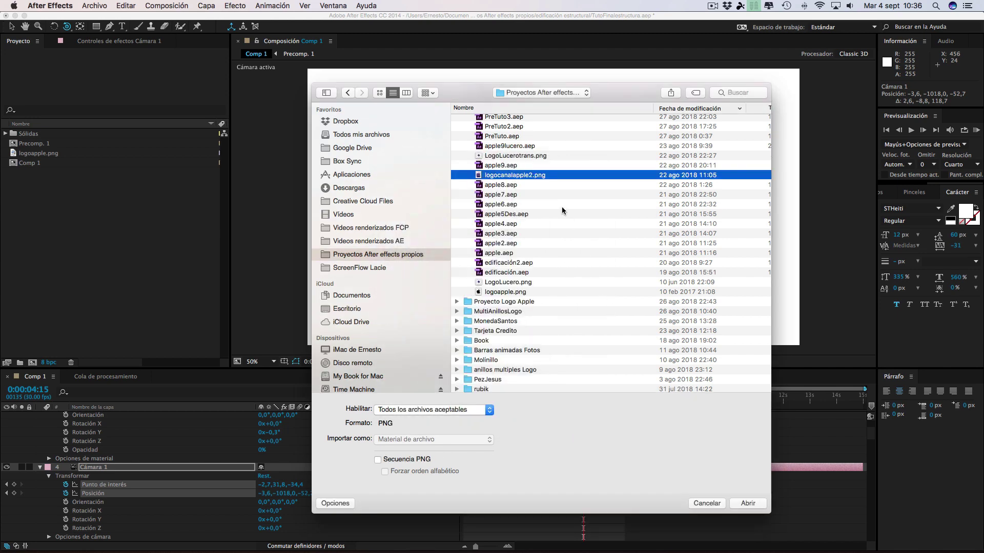
click(748, 503)
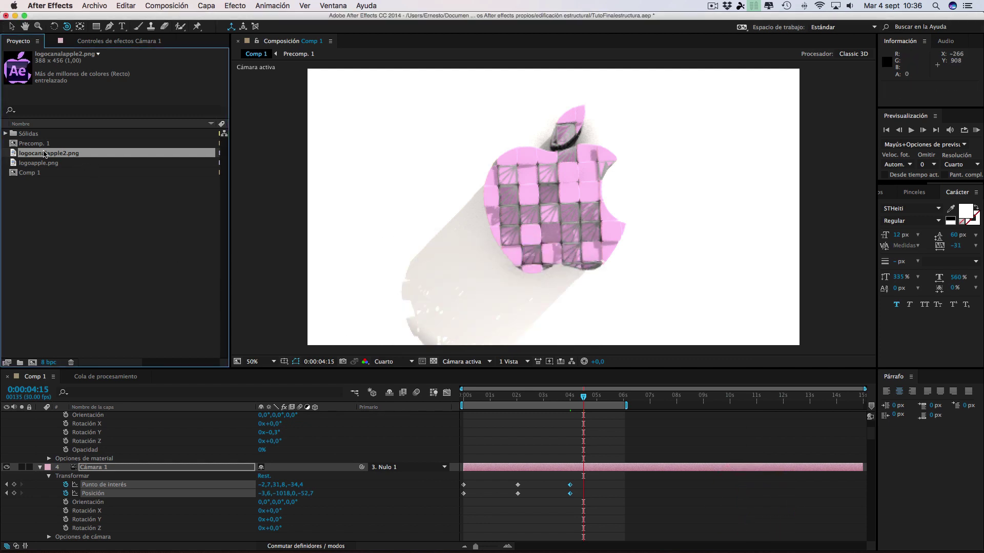
drag(44, 153, 134, 463)
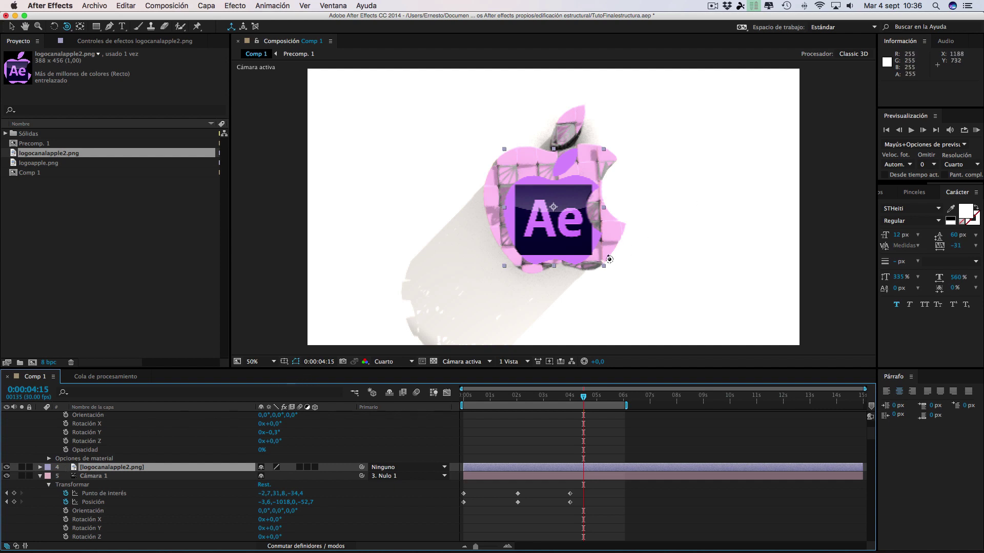
click(6, 467)
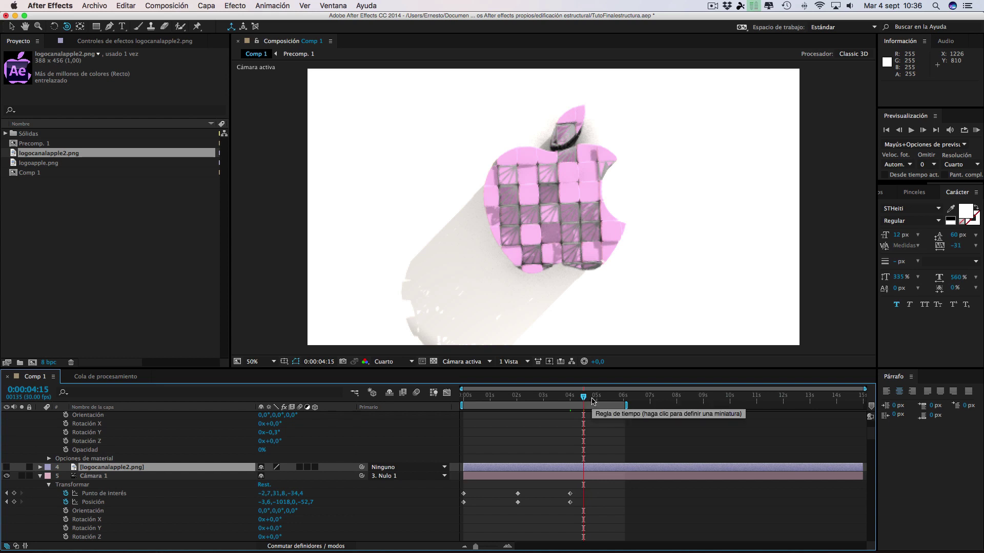
- At 0:00:04:25, dolly Cámara 1 in depth to key its position and unhide the logo layer
click(591, 399)
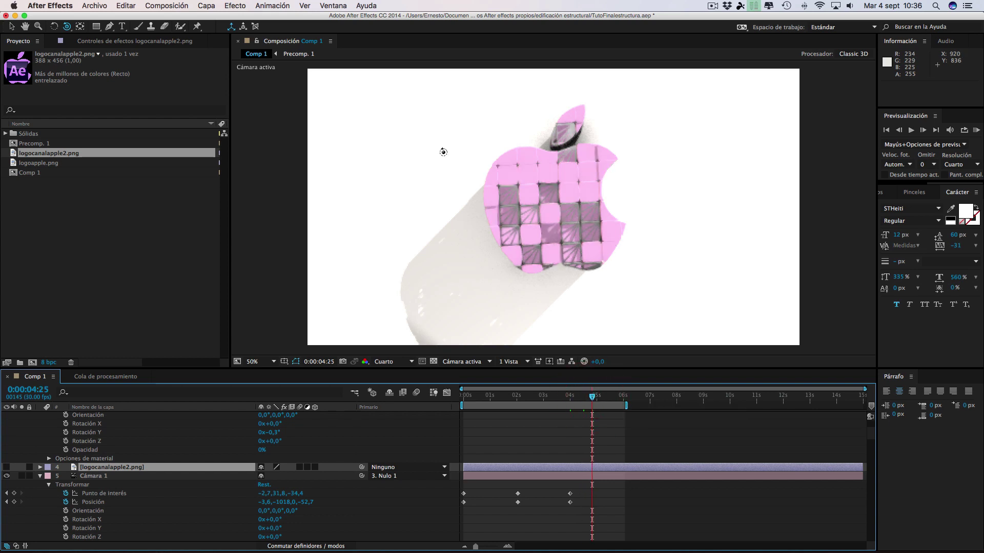
drag(67, 26, 112, 64)
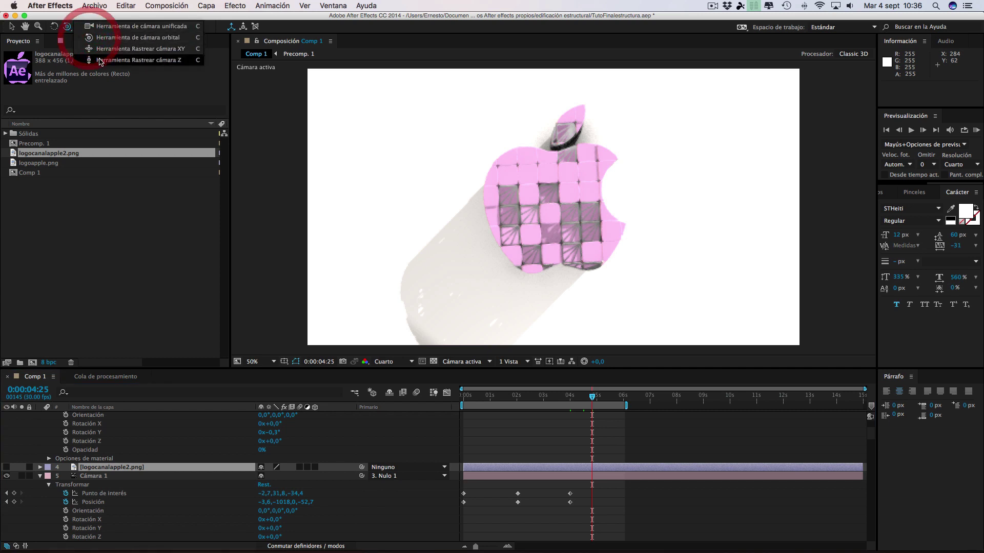
drag(607, 226, 613, 297)
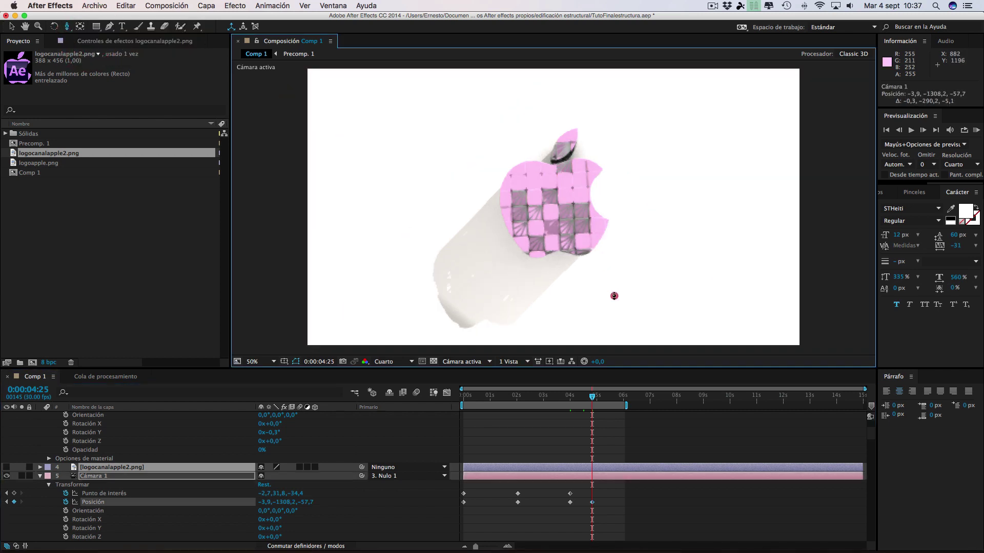
click(6, 466)
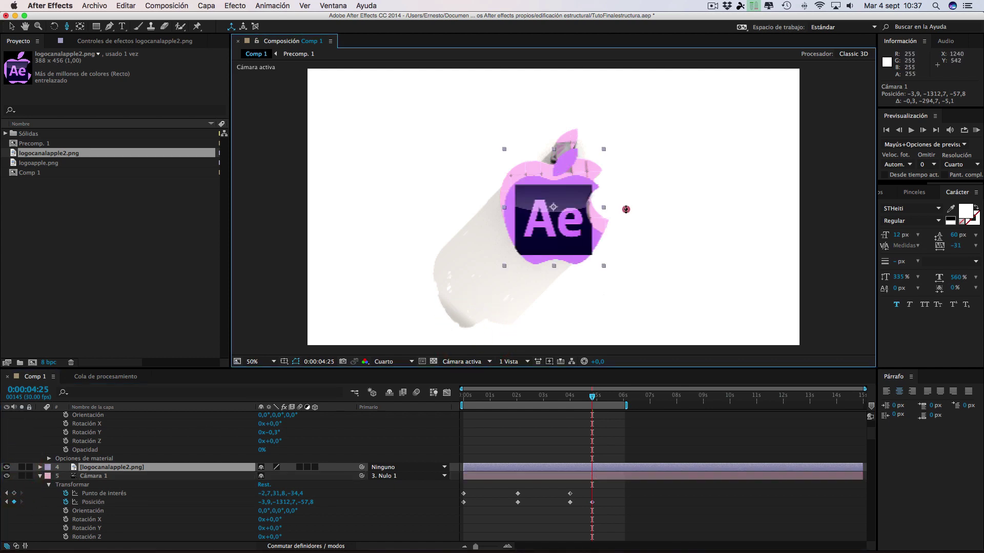
drag(625, 207, 626, 211)
click(692, 213)
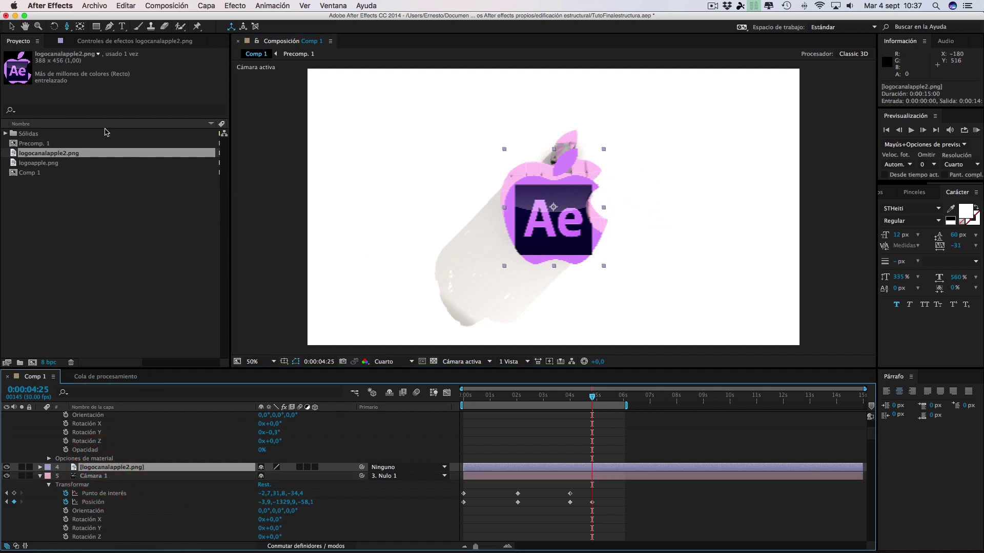
- Nudge the logo layer up 10 px and fine-tune the camera position
click(12, 26)
drag(573, 204, 573, 194)
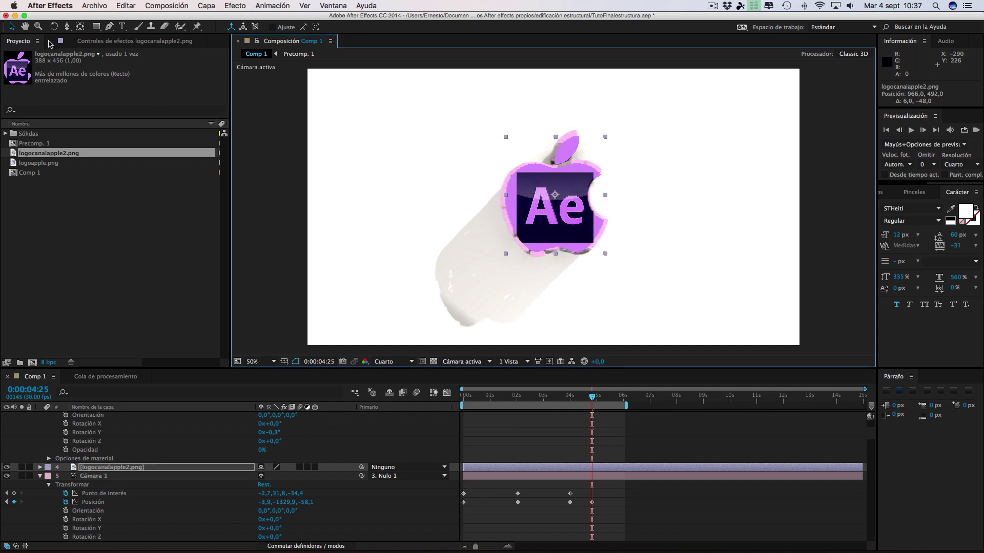
click(67, 26)
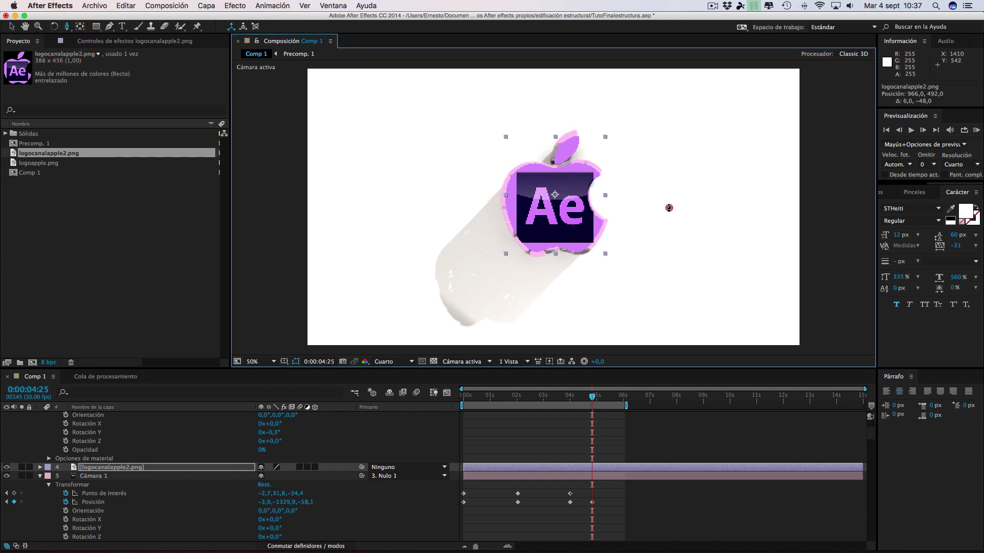
drag(668, 208, 669, 229)
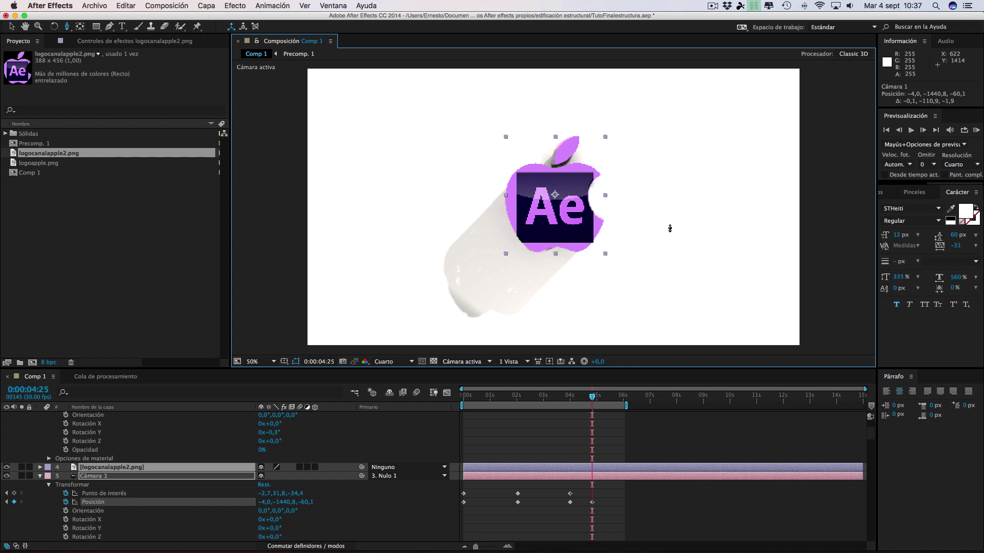
click(669, 228)
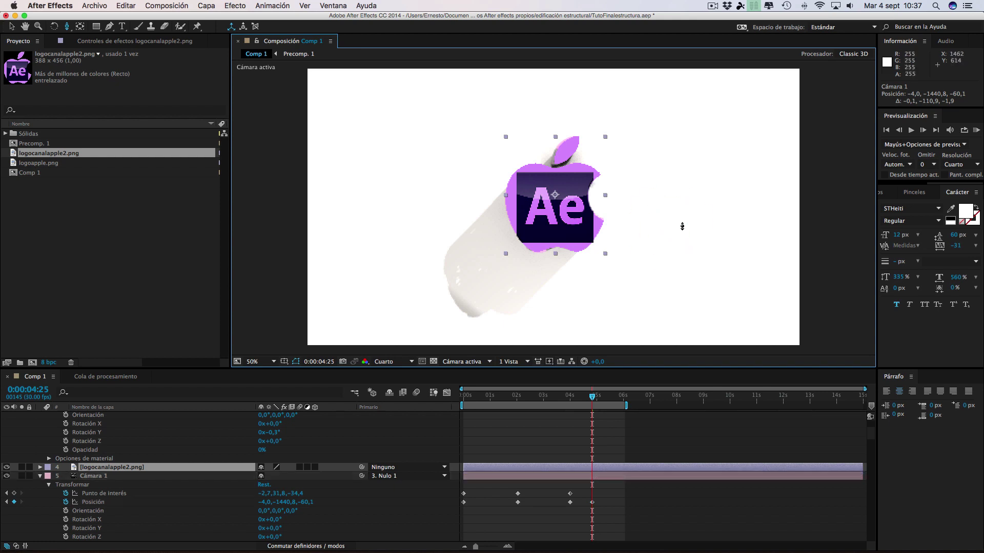
drag(676, 217, 676, 217)
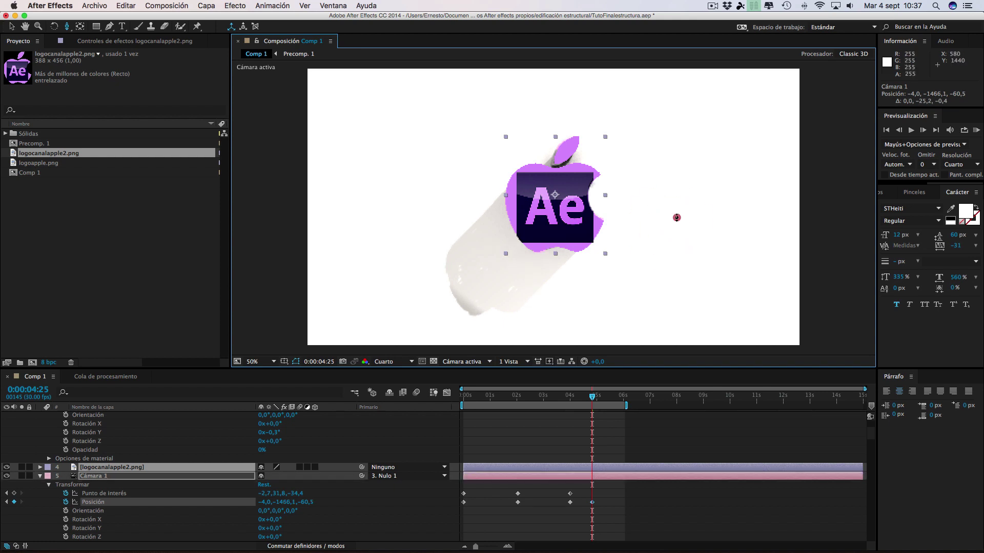
click(676, 217)
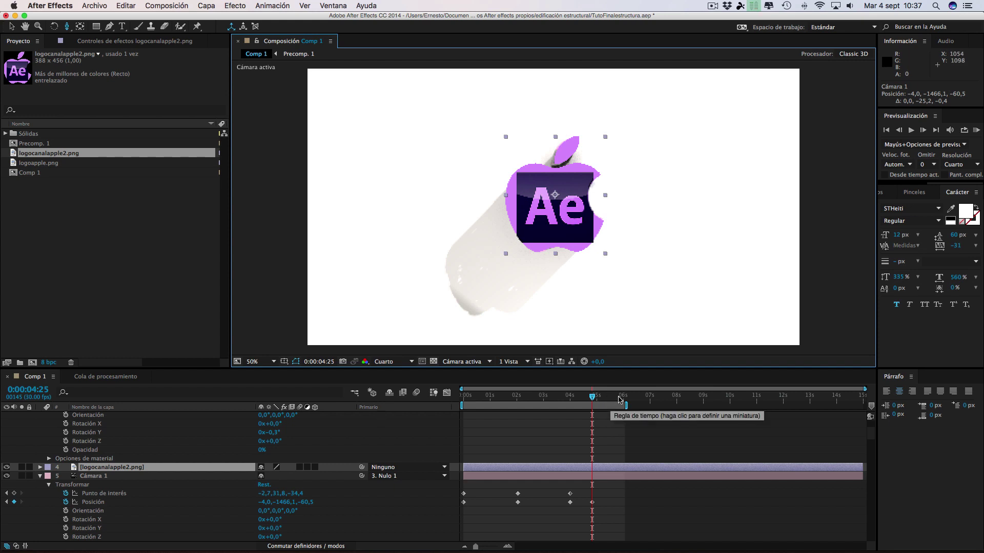
- At 0:00:06:01, dolly the camera to key Position (-4.4, -1876.9, -67.7)
key(space)
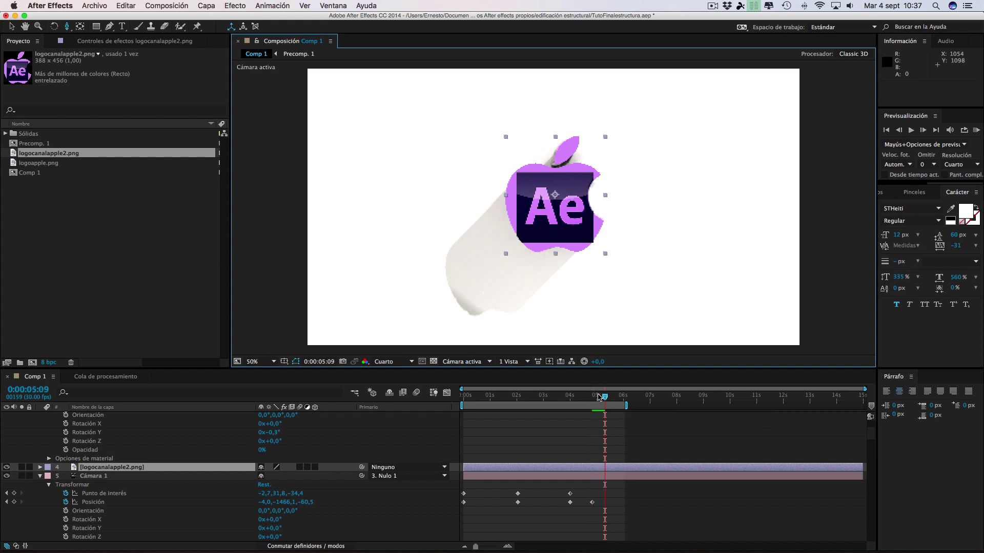
click(625, 399)
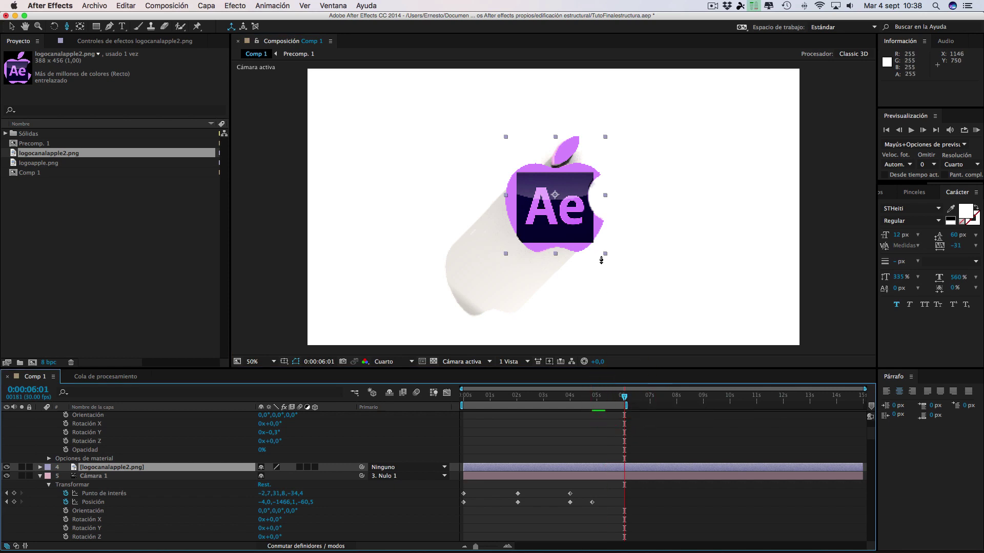
drag(626, 197, 621, 260)
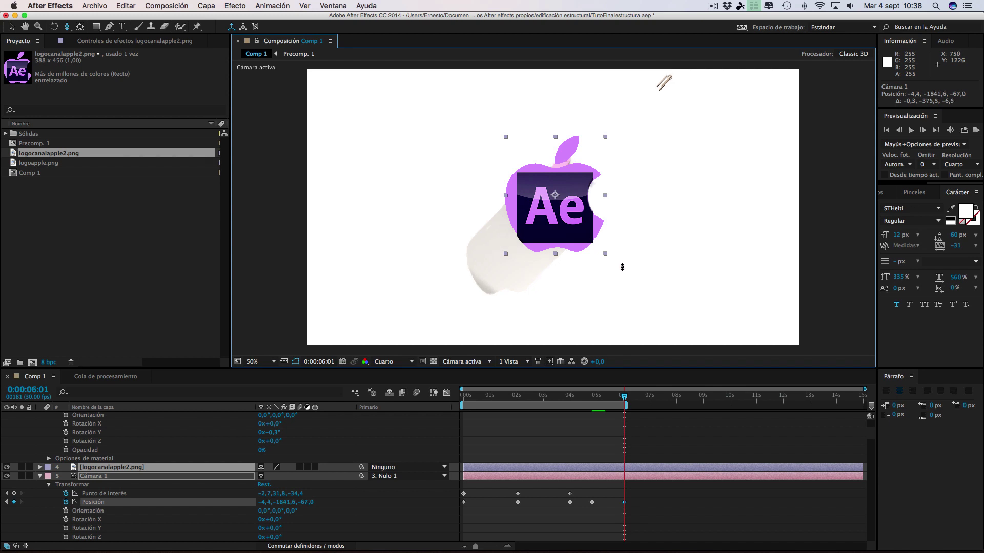
drag(622, 267, 622, 268)
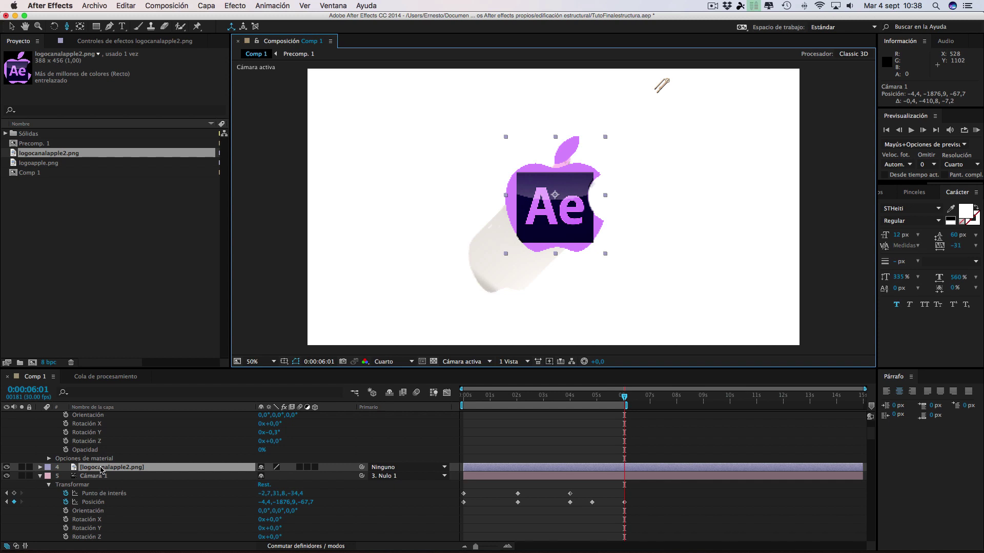
- Key the logo's Scale at 100% at 0:00:04:29 and a smaller value at 0:00:06:00
click(101, 468)
click(40, 467)
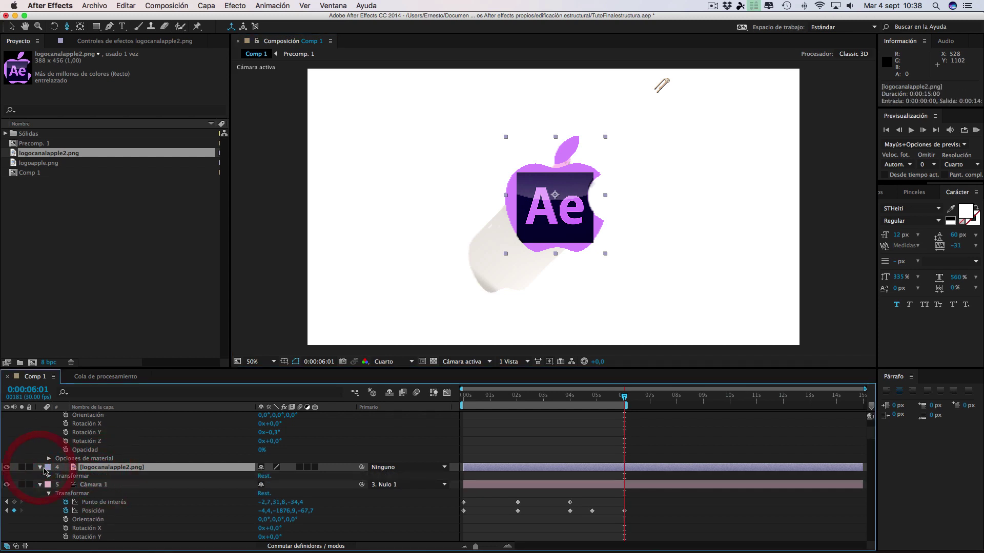
click(49, 476)
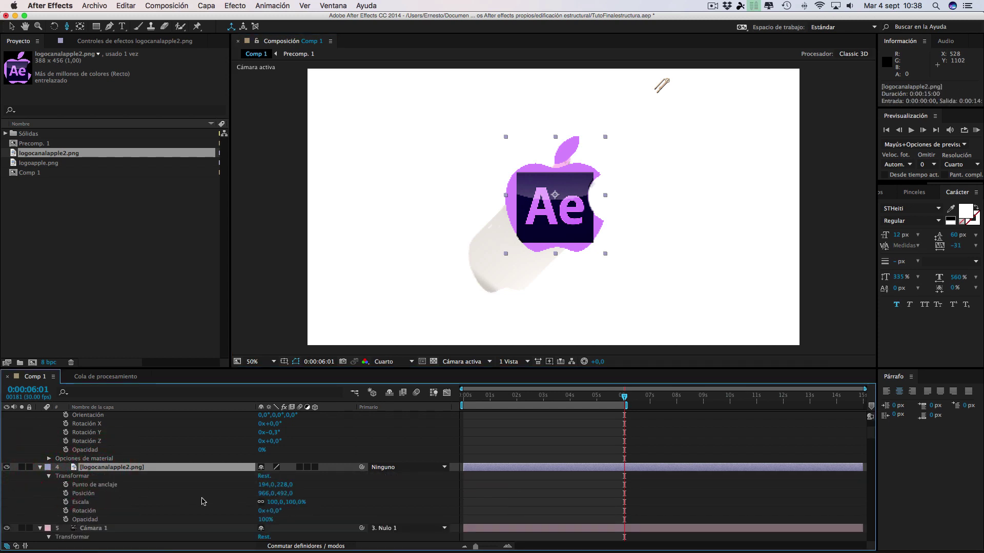
drag(274, 502, 251, 502)
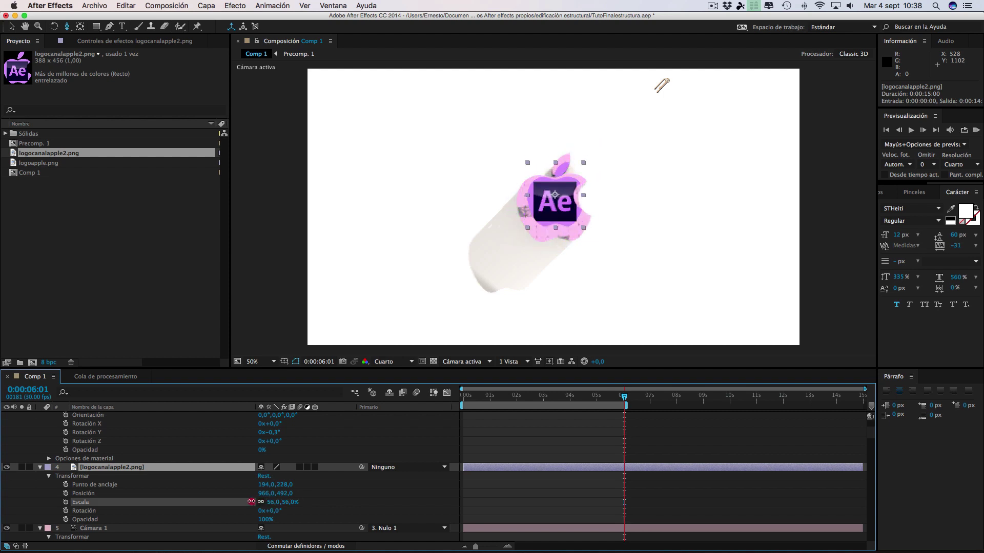
key(super+z)
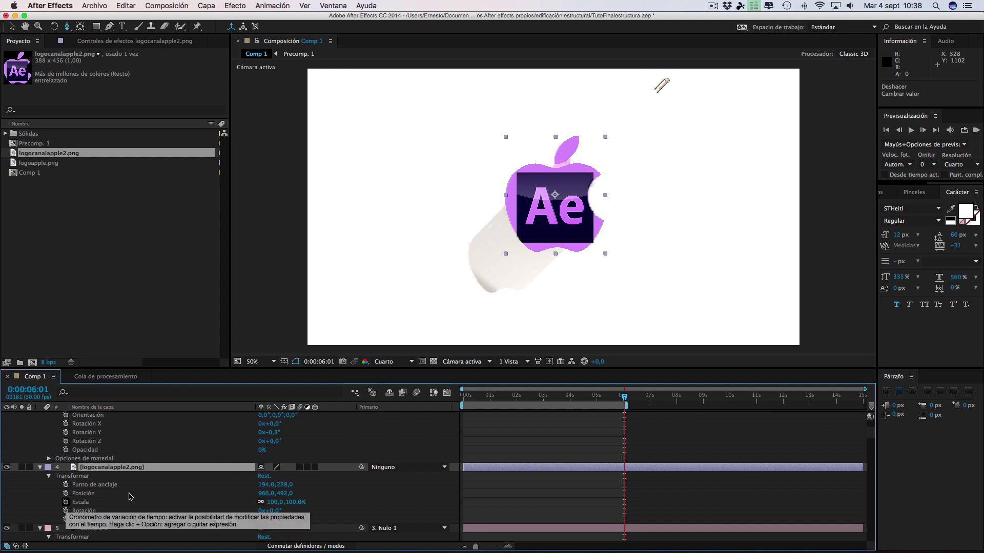
click(595, 399)
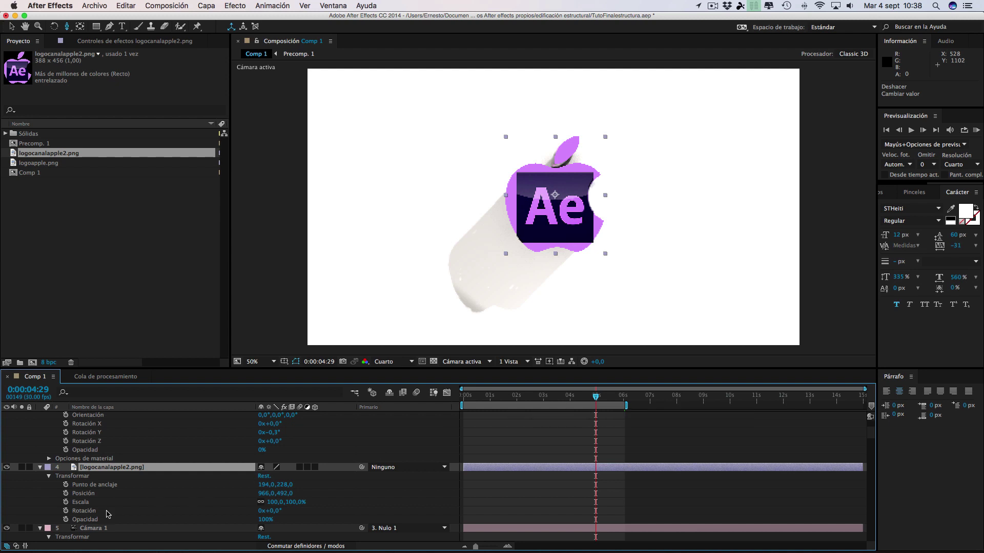
click(66, 503)
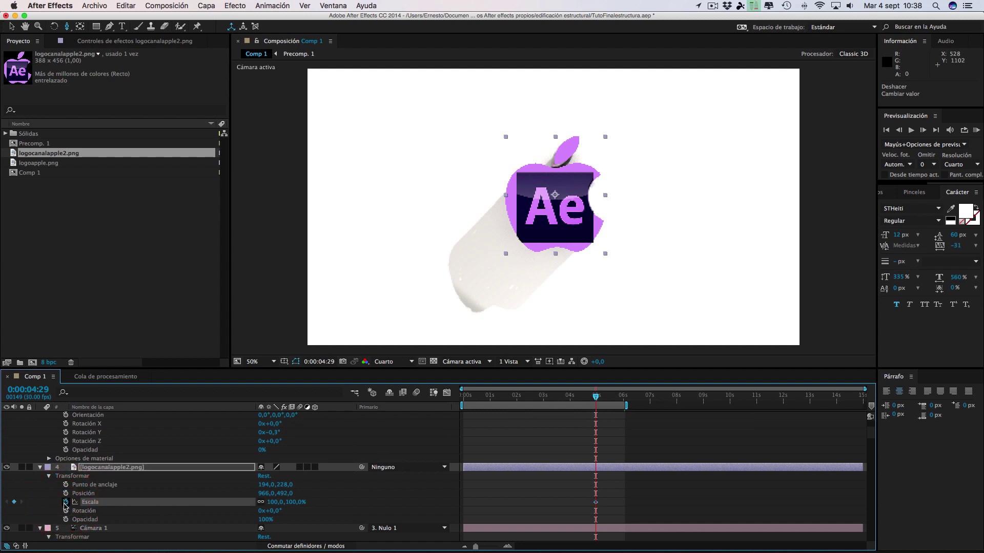
click(624, 400)
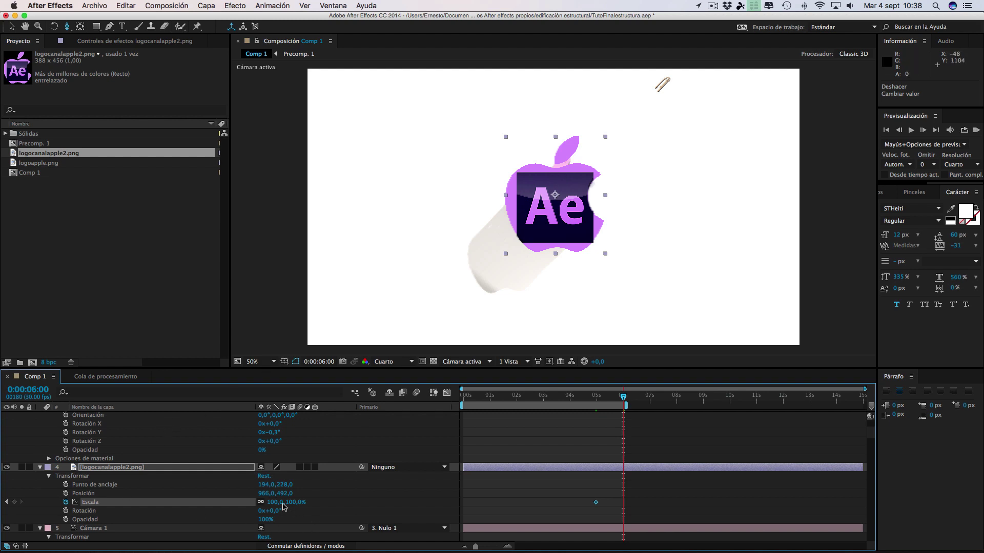
drag(279, 502, 251, 500)
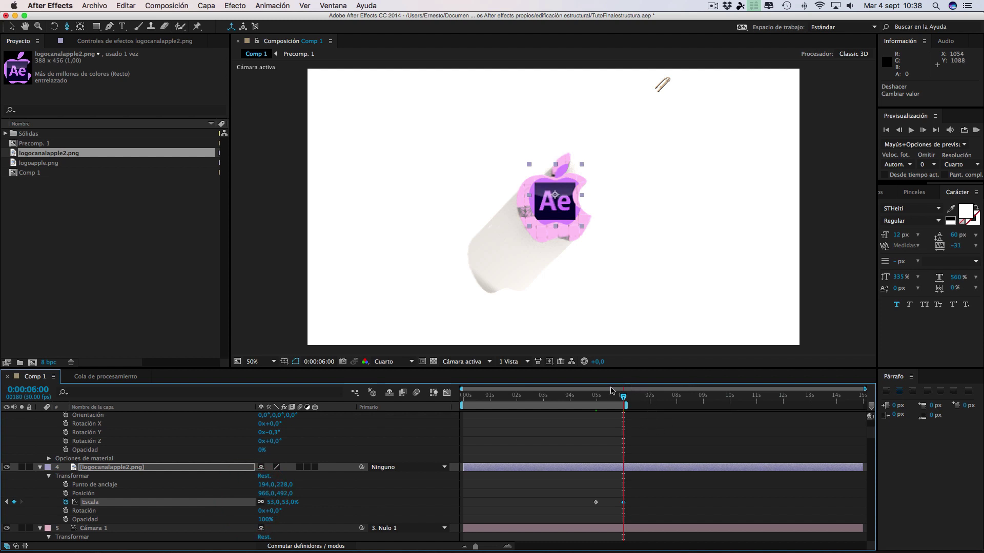
- Scrub through the logo's shrink, then return to 0:00:04:20
click(596, 399)
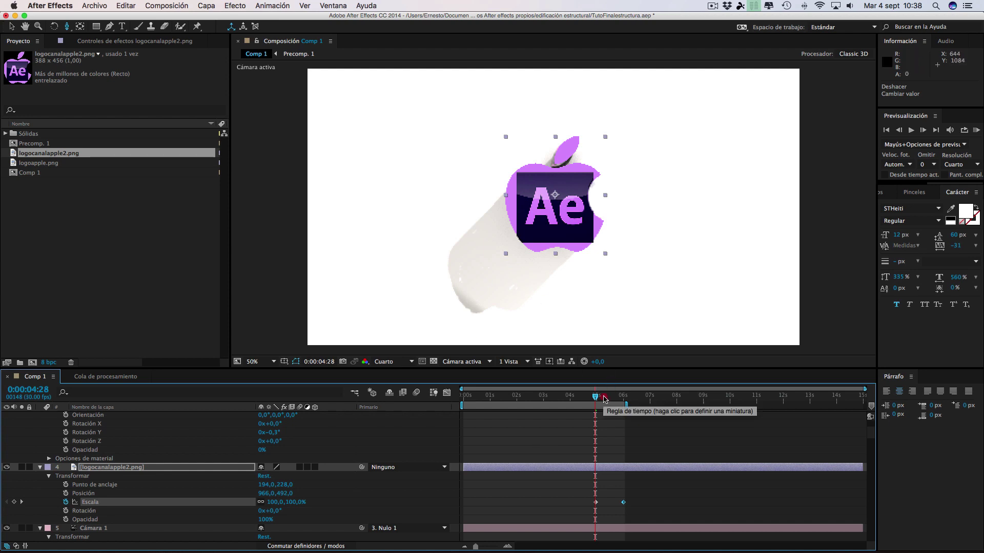
click(603, 398)
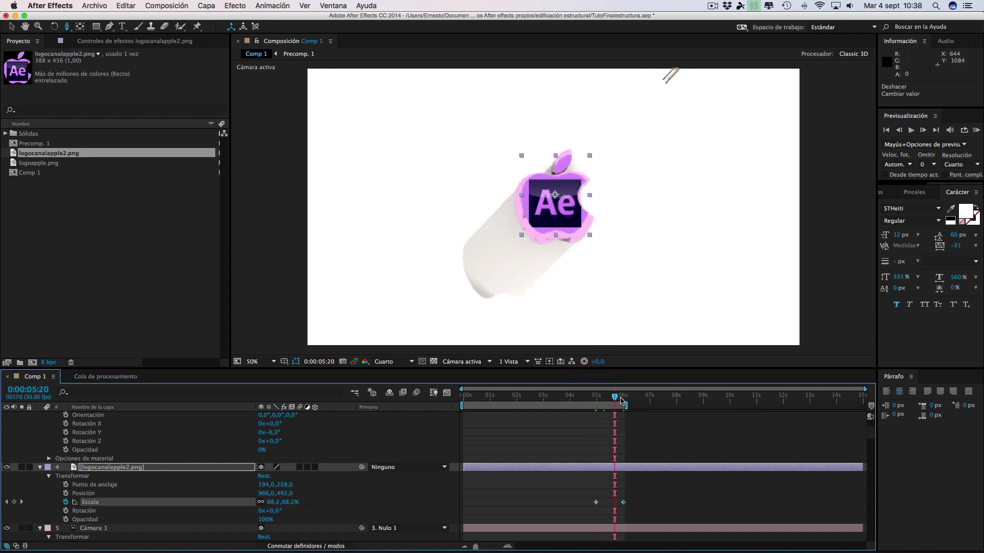
click(622, 398)
click(594, 400)
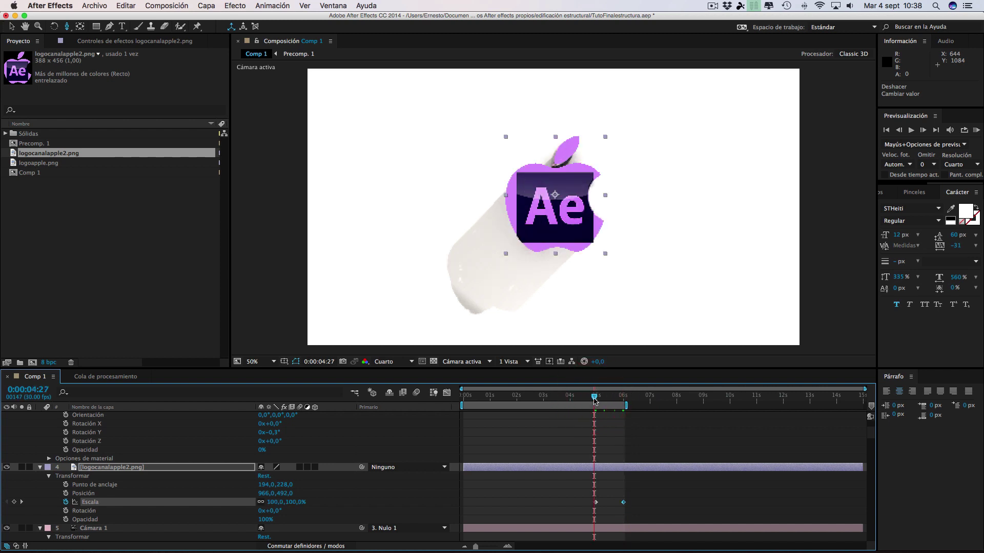
drag(595, 400, 587, 399)
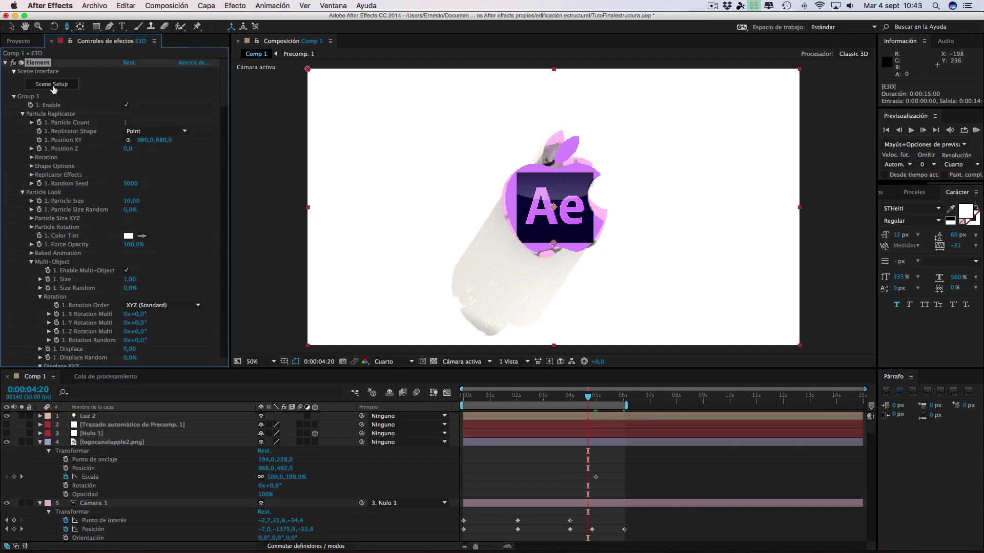
- Inspect the pink extruded Apple logo groups in Element's Scene Setup, then close it with OK
click(53, 87)
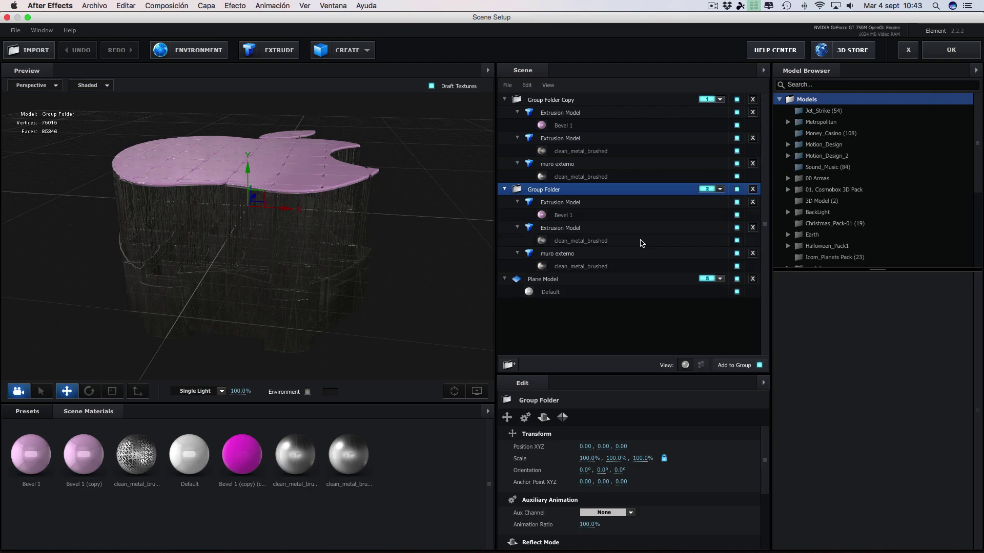
click(951, 50)
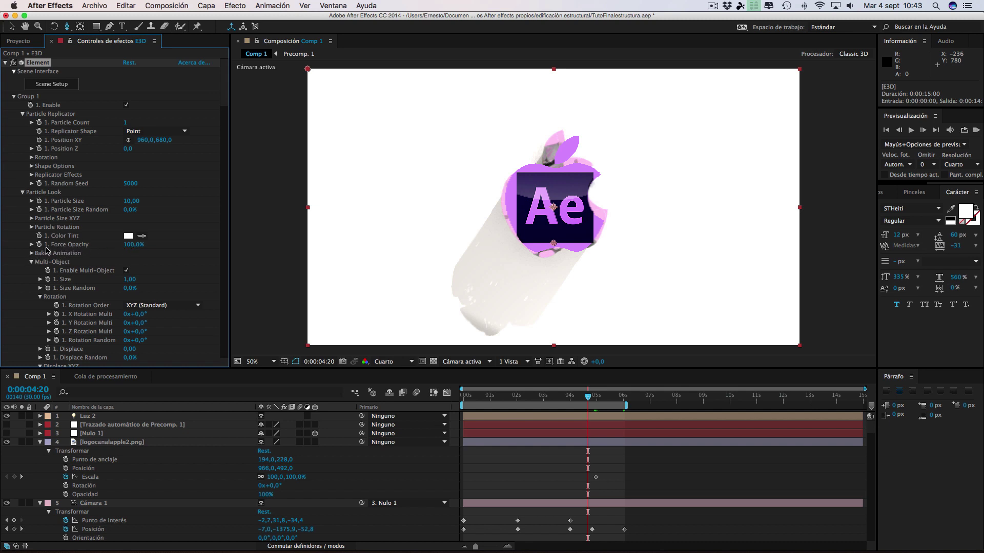
- Key Force Opacity at 100% on Group 1 and Group 2 at 0:00:04:20
click(48, 248)
scroll(75, 250, down, 3)
scroll(75, 250, down, 3)
scroll(74, 250, down, 3)
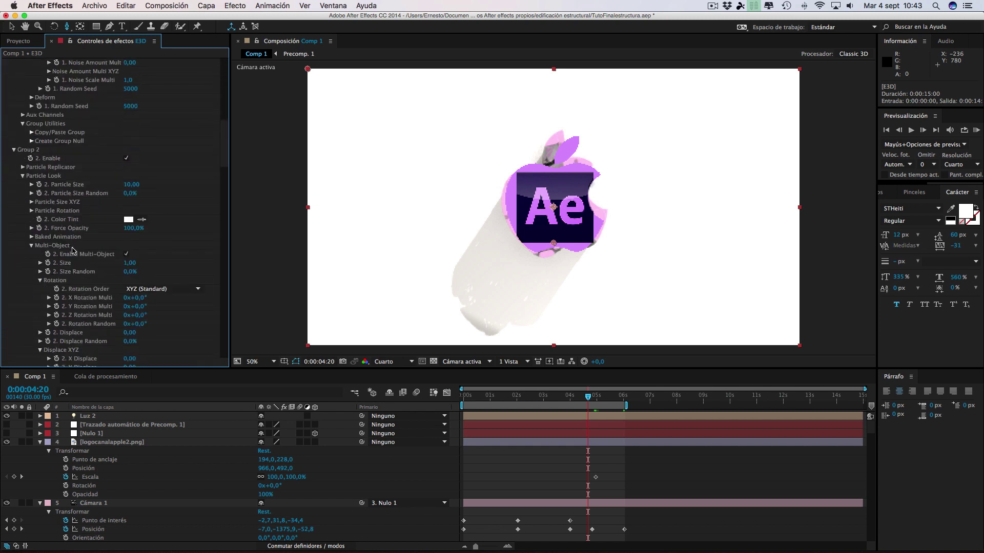
scroll(73, 251, down, 3)
scroll(73, 251, down, 3)
scroll(58, 203, down, 5)
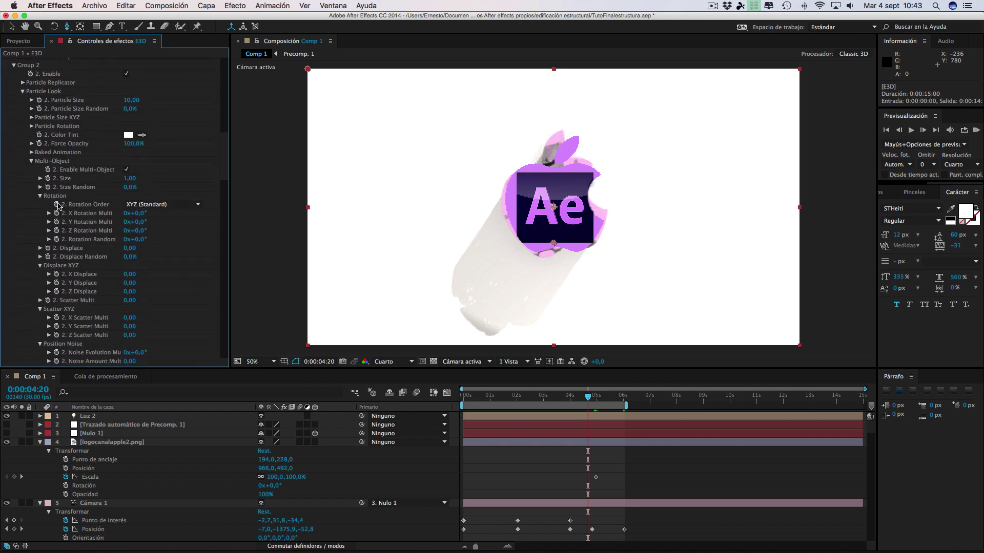
scroll(72, 232, down, 5)
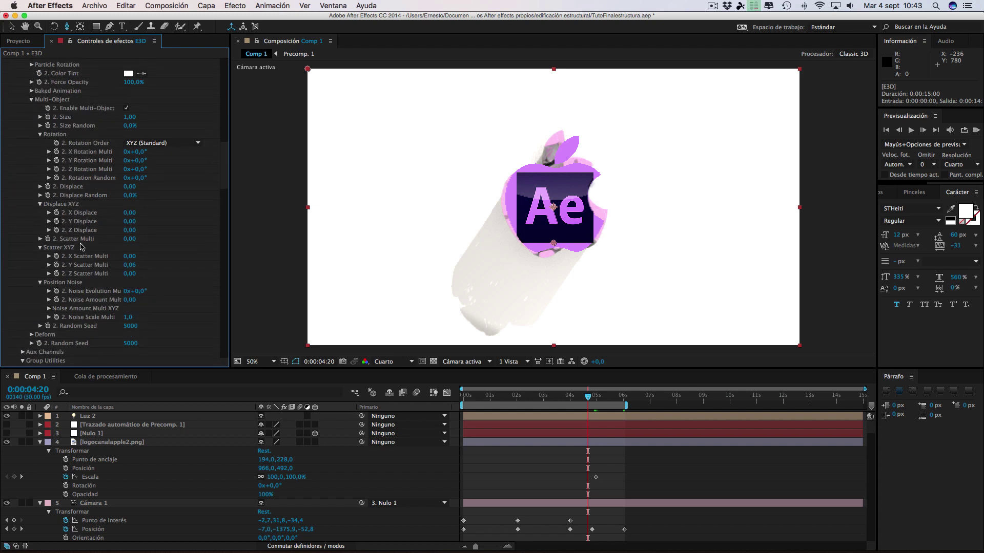
scroll(80, 247, up, 5)
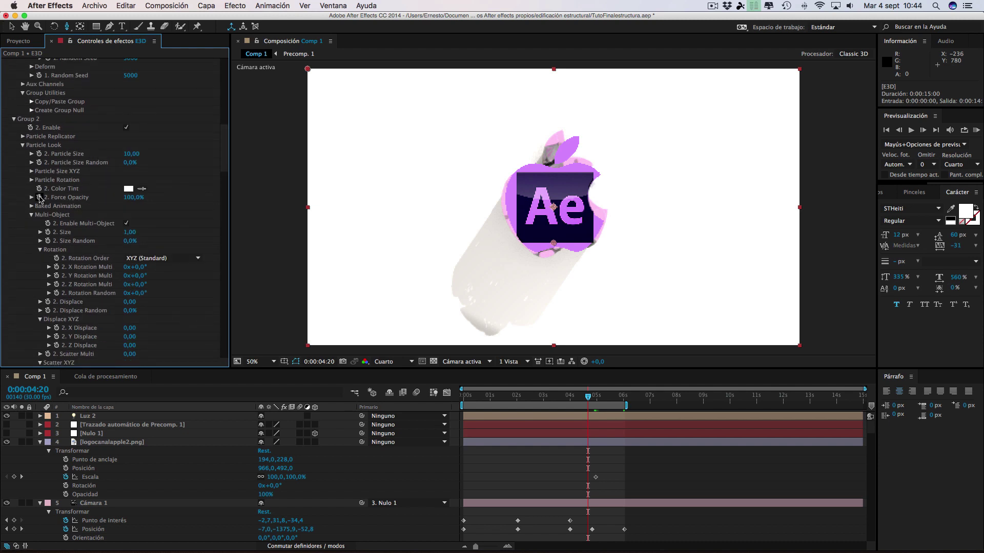
click(39, 197)
- At 0:00:05:01, scrub both groups' Force Opacity down to 0%
click(598, 402)
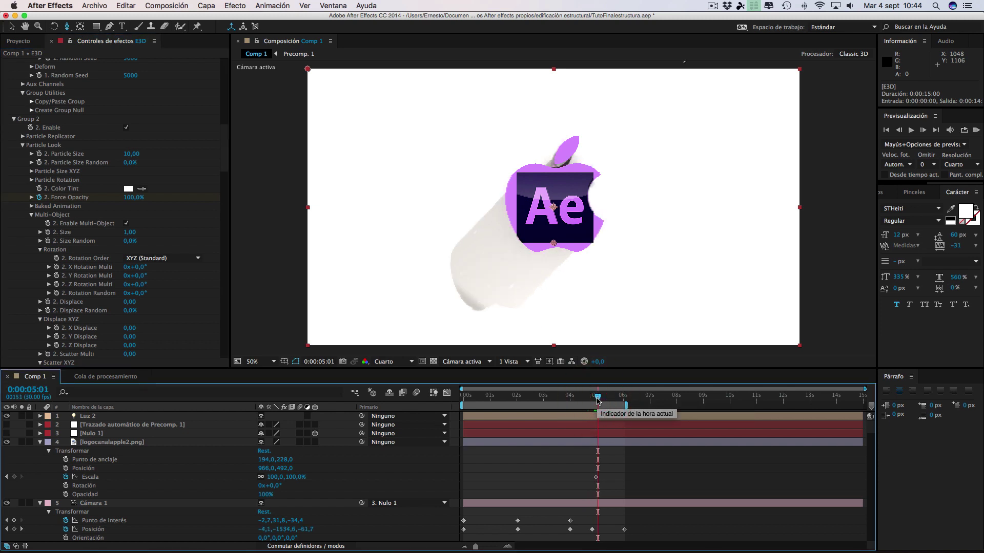
click(108, 197)
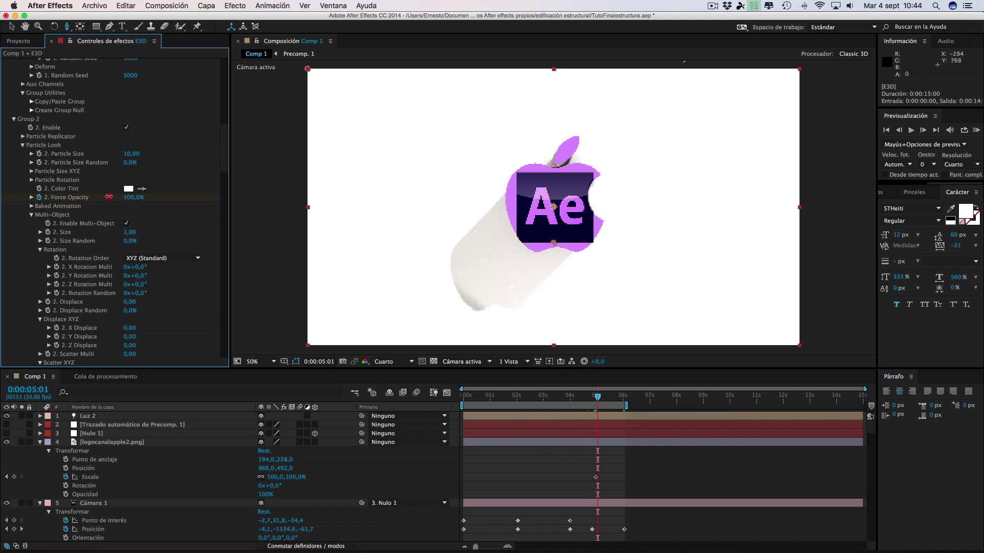
drag(109, 197, 83, 197)
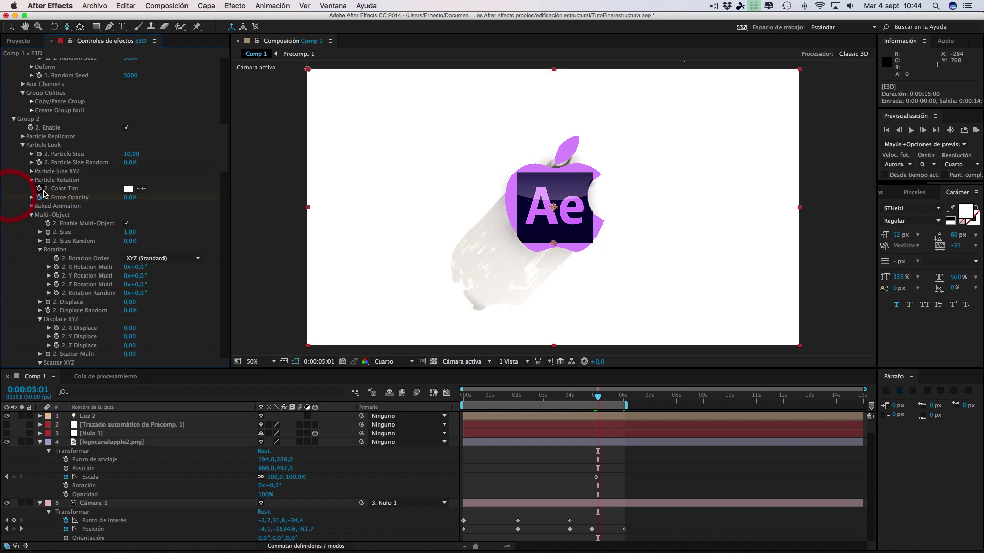
scroll(44, 193, up, 4)
scroll(44, 192, up, 6)
scroll(44, 192, up, 2)
drag(133, 113, 60, 109)
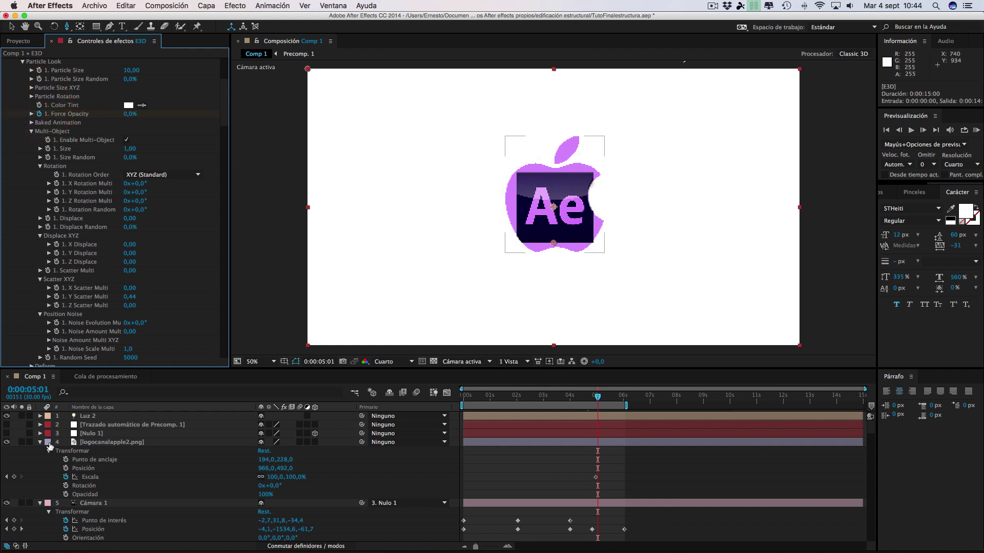
- Toggle the flat logo on and off to compare, and reveal the Force Opacity keys around five seconds
click(7, 443)
click(6, 443)
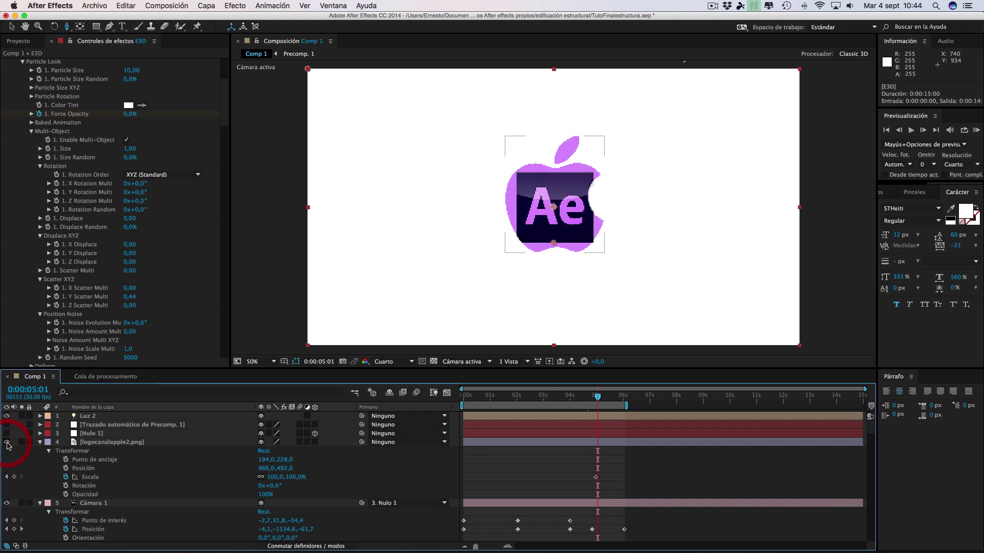
click(6, 442)
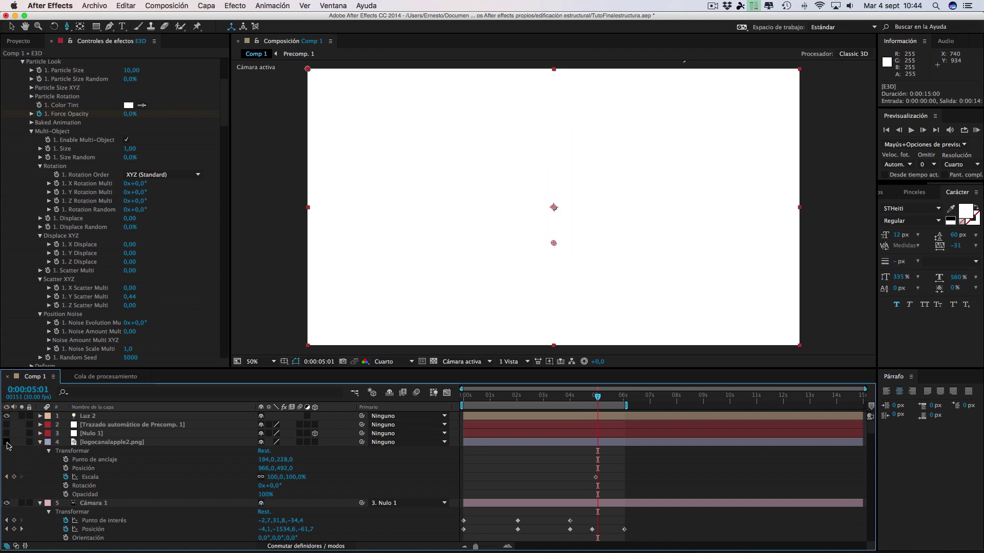
click(7, 443)
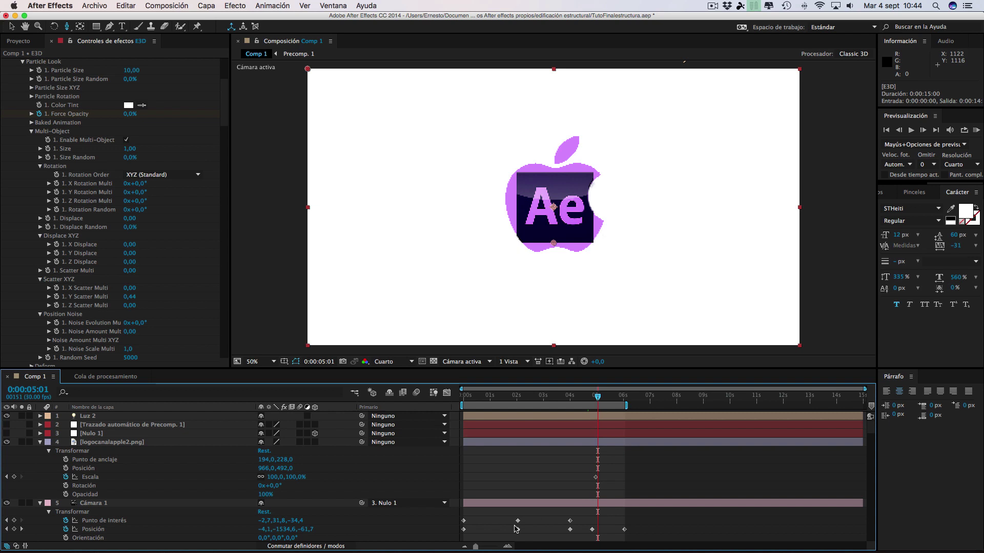
drag(476, 547, 485, 548)
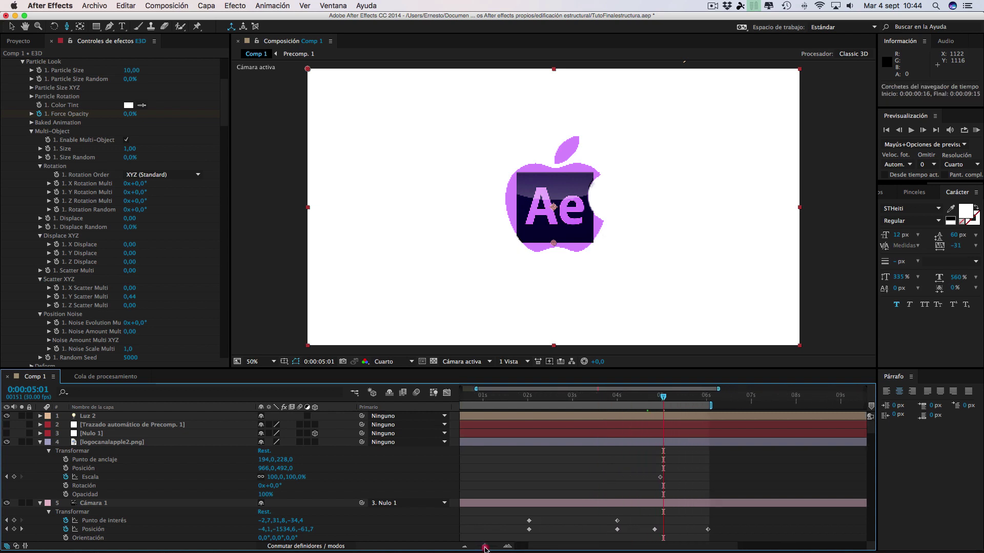
click(39, 114)
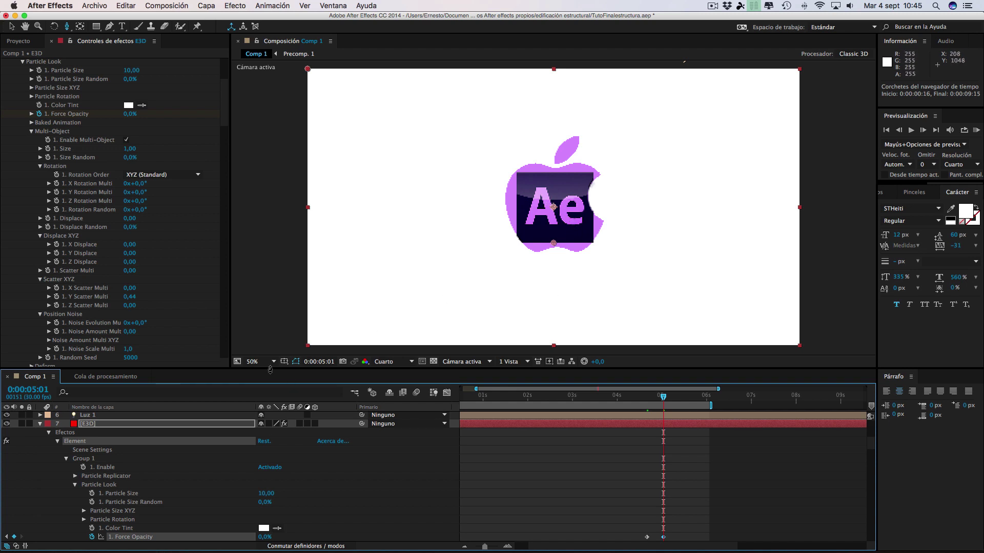
scroll(134, 438, up, 3)
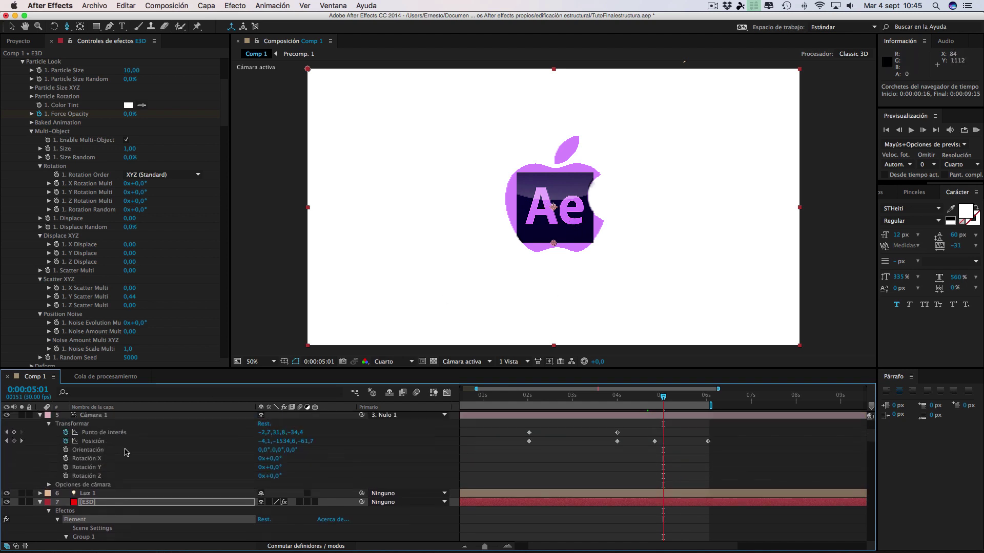
scroll(127, 452, down, 3)
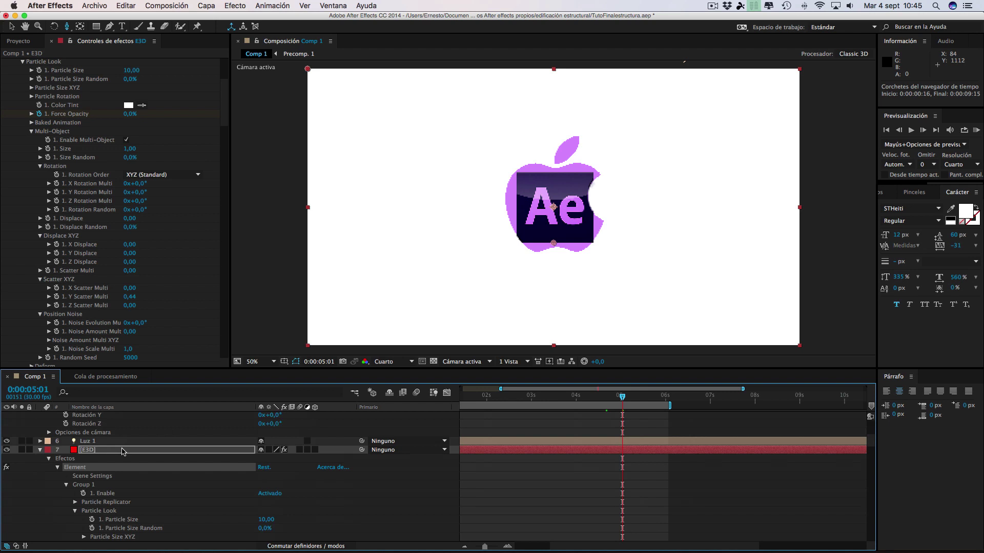
scroll(123, 451, up, 5)
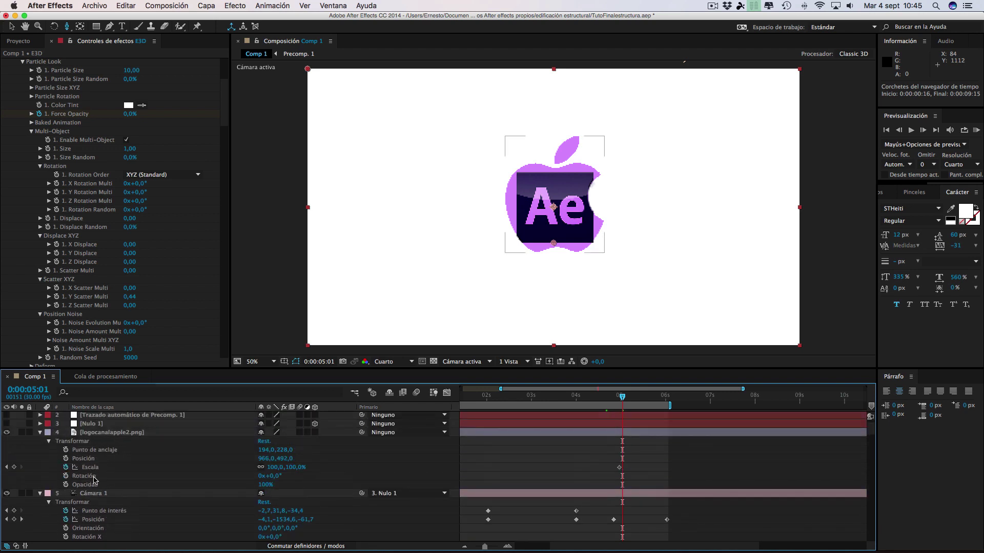
- Key the flat logo's Opacity at 100% at 0:00:05:01 and 0% at 0:00:04:25
click(66, 484)
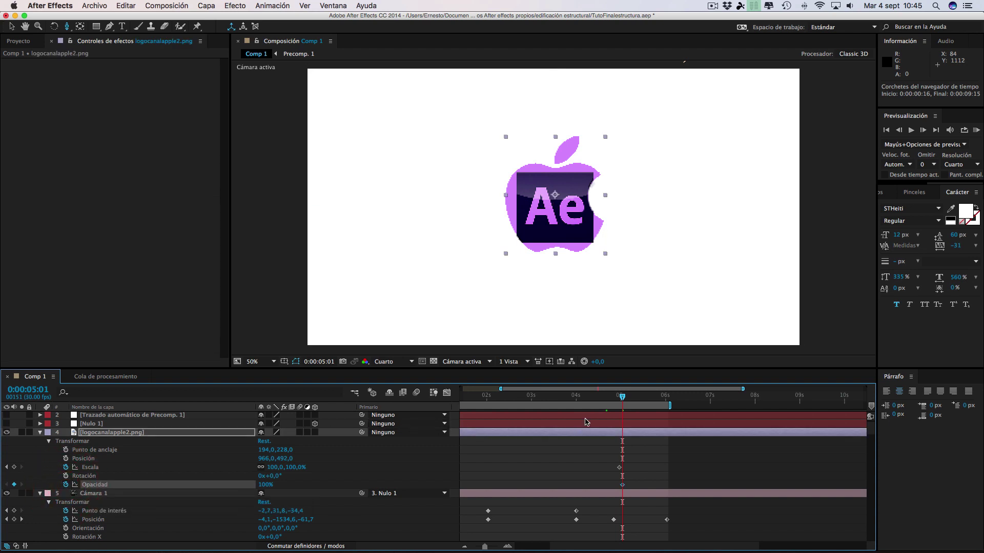
click(614, 398)
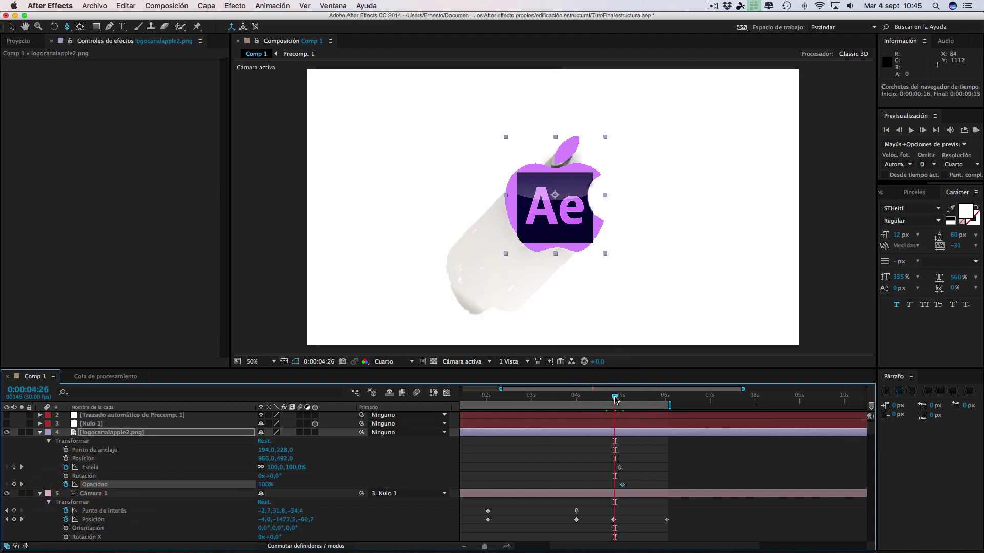
click(615, 398)
drag(613, 399, 612, 399)
drag(264, 485, 187, 482)
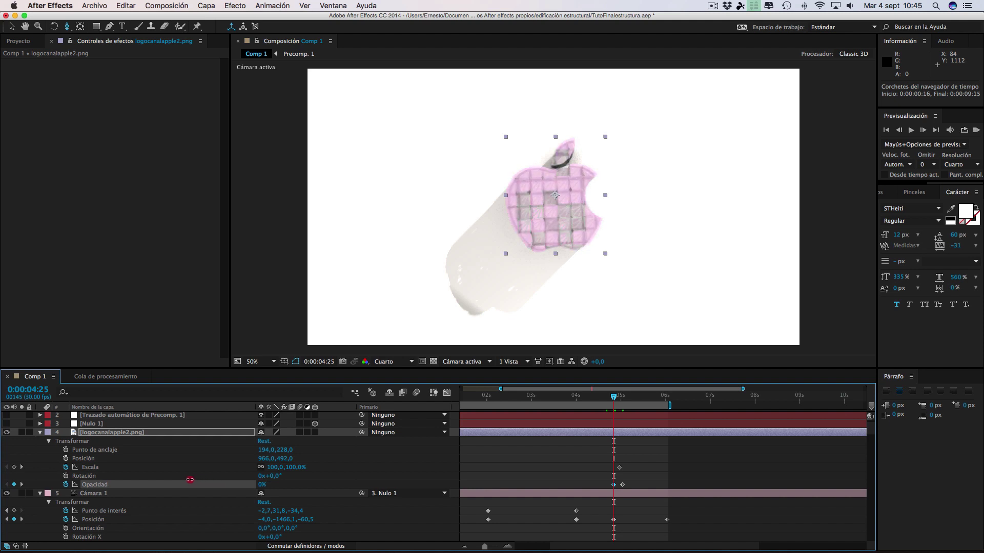
- Jump between the Opacity and Scale keyframes to review the logo's fade-in
click(630, 399)
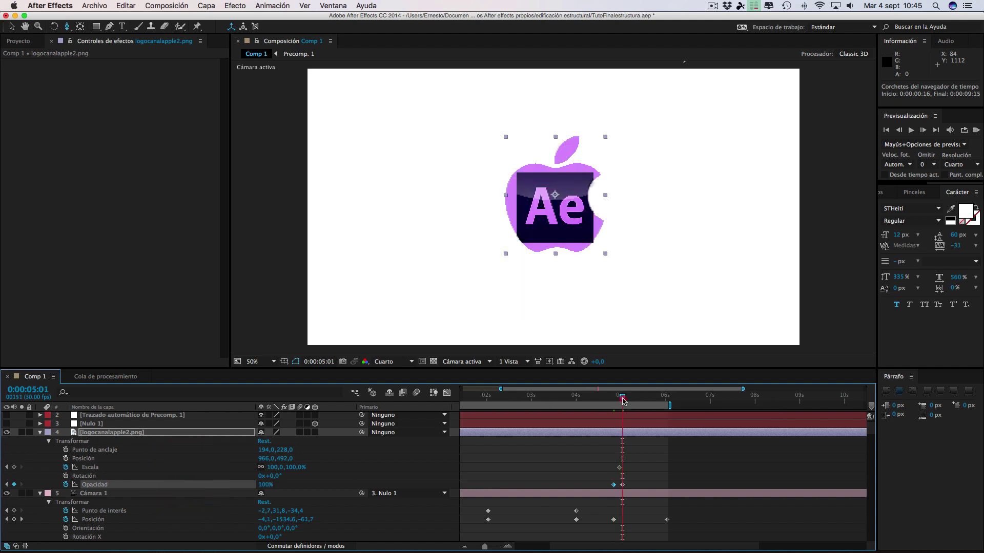
click(655, 398)
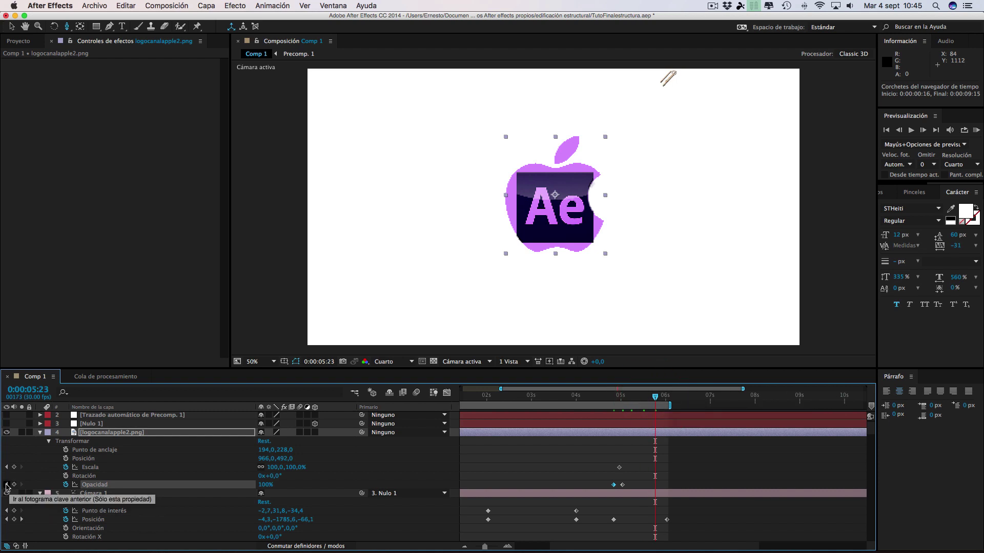
click(7, 485)
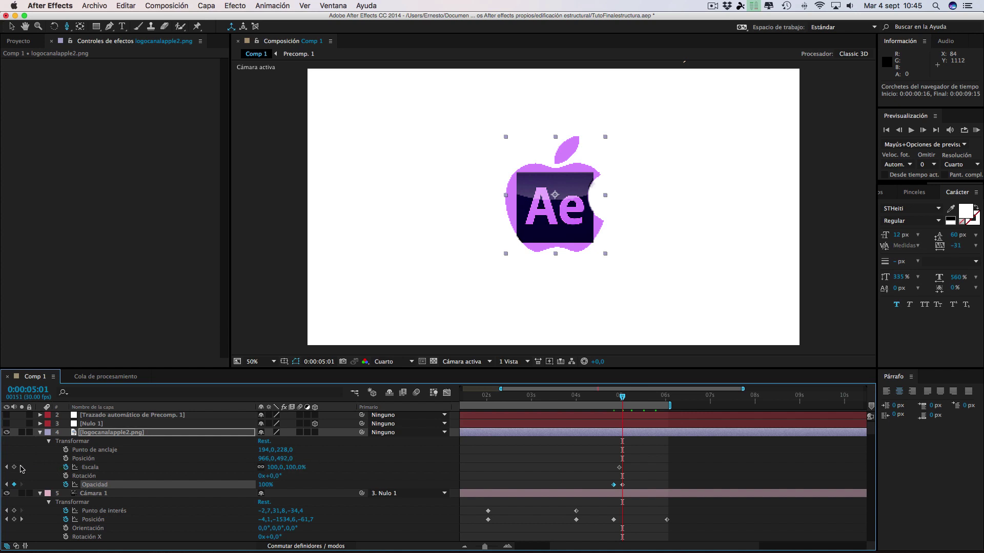
click(6, 467)
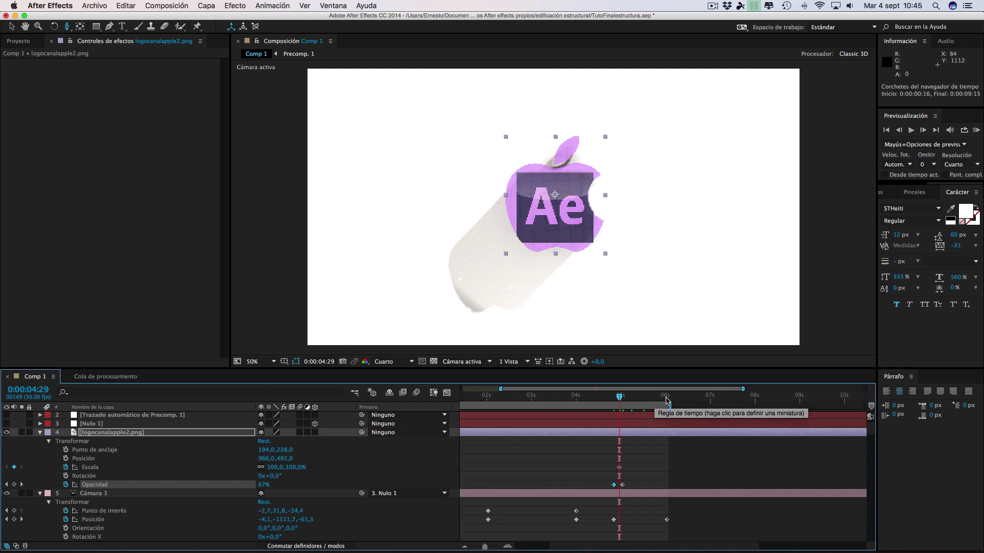
click(666, 400)
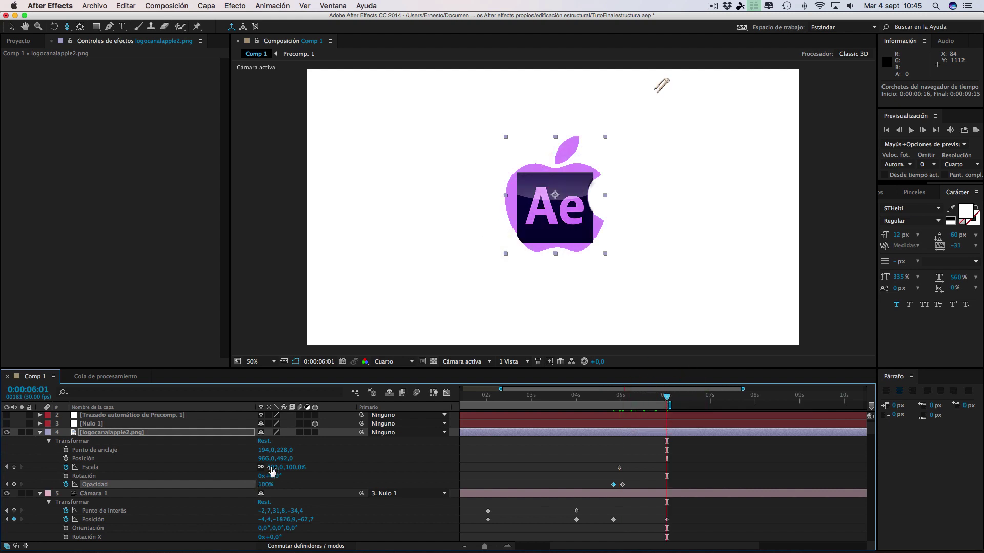
- Set the flat logo's Scale to 60% at 0:00:06:01 and scrub back to preview the shrink
drag(271, 471, 248, 465)
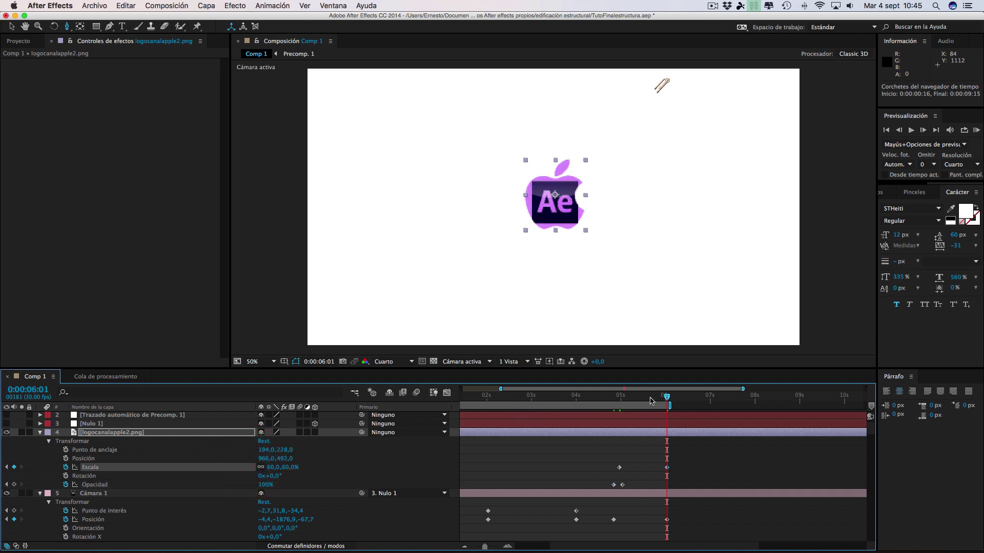
mouse_move(665, 398)
mouse_down()
mouse_move(597, 399)
mouse_move(617, 399)
mouse_up()
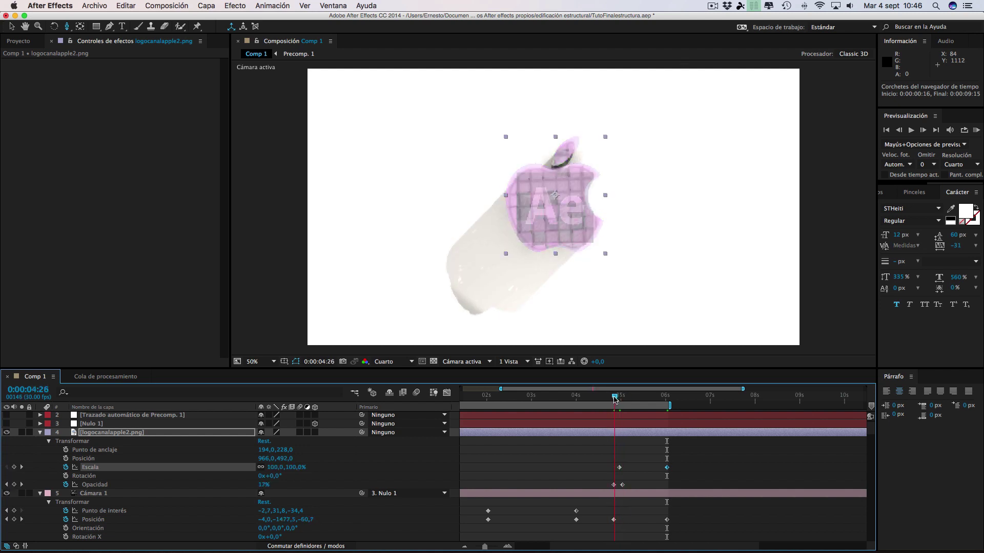
- Move the logo's Opacity keyframe slightly earlier, to 0:00:04:26
click(615, 399)
drag(614, 484, 608, 485)
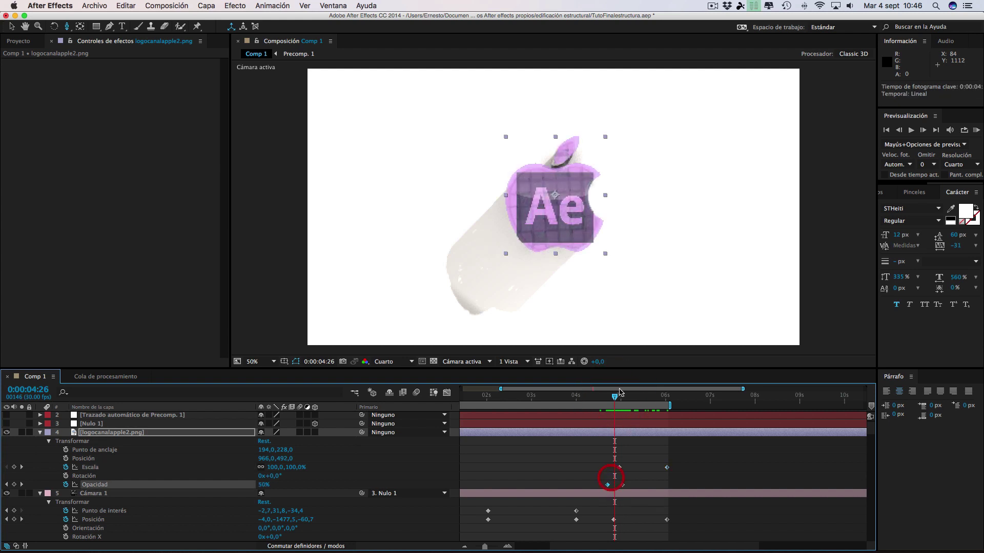
mouse_move(615, 398)
mouse_down()
mouse_move(606, 398)
mouse_move(631, 398)
mouse_move(495, 402)
mouse_up()
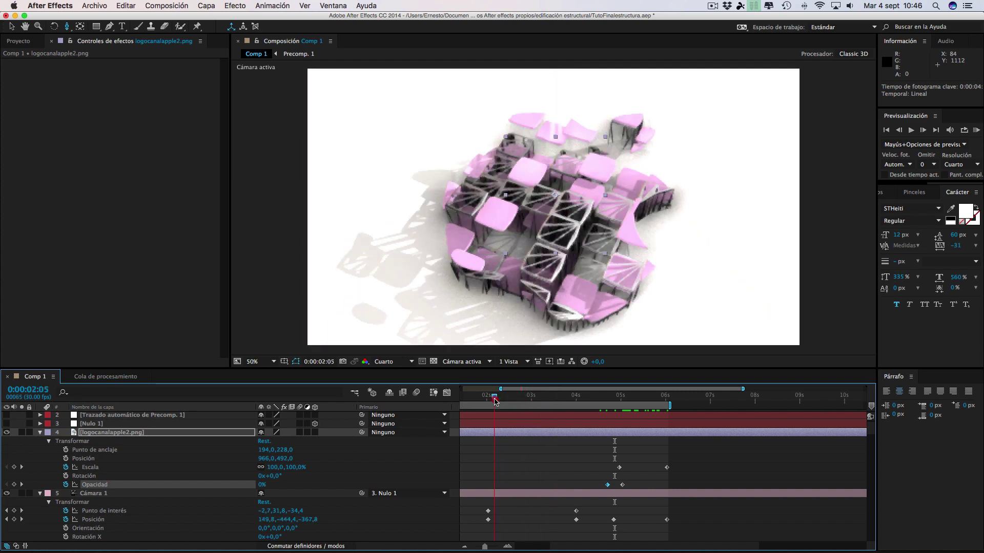
- Scrub through the cube apple assembly and camera move to preview the animation
mouse_move(495, 401)
mouse_down()
mouse_move(451, 402)
mouse_move(479, 401)
mouse_up()
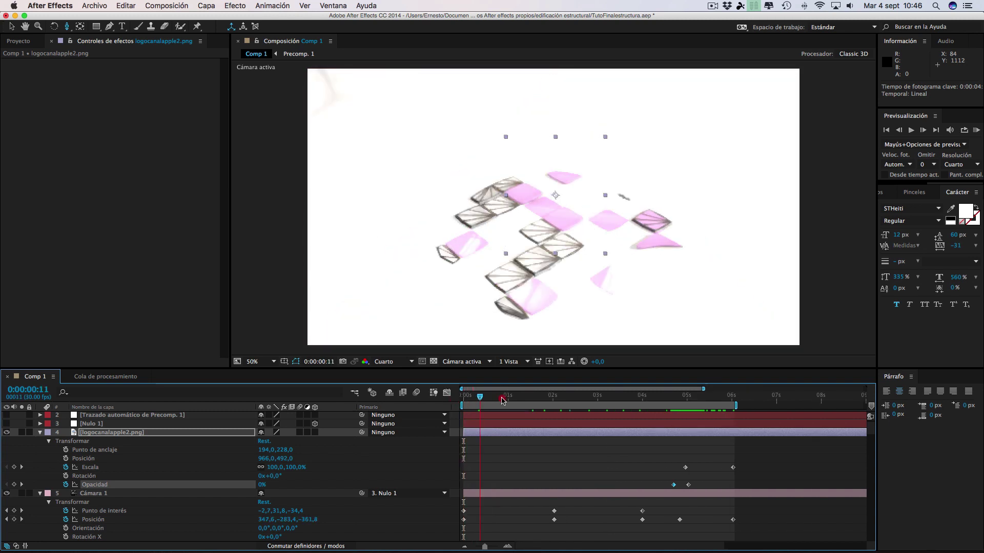
click(525, 399)
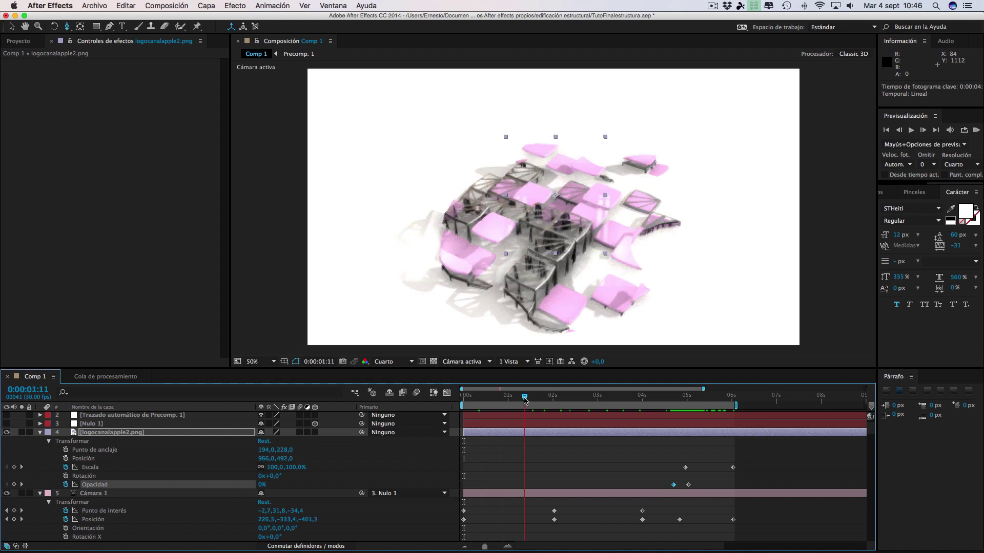
drag(524, 398, 570, 398)
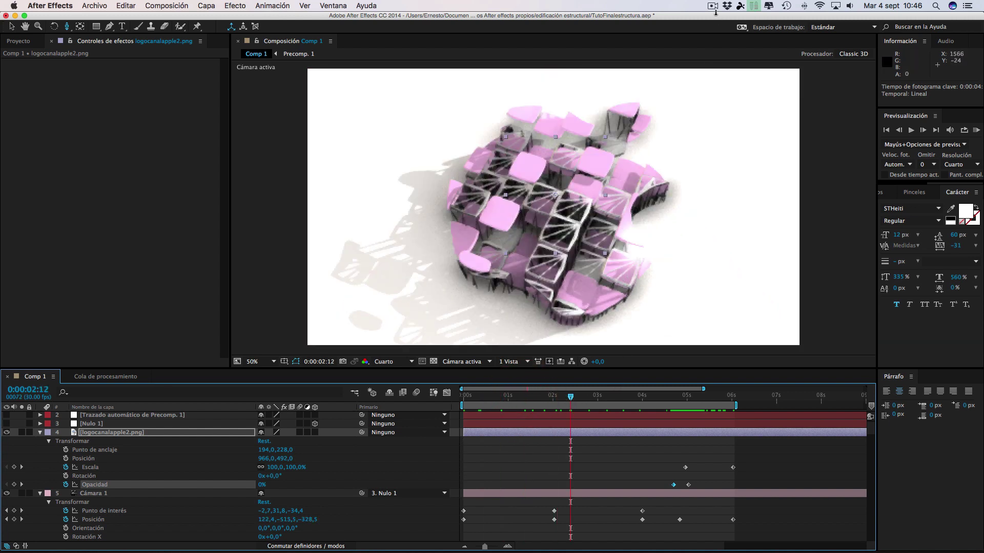
click(713, 7)
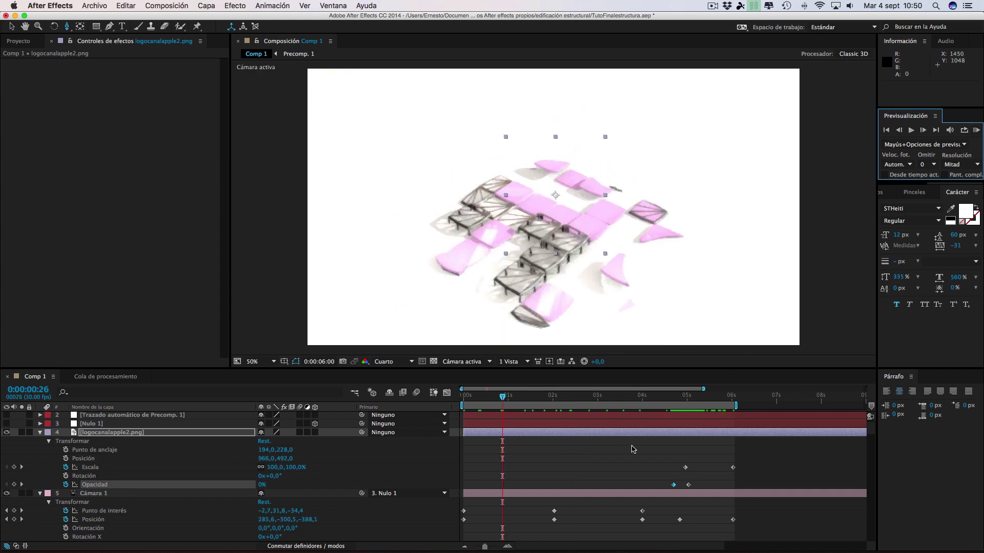
- Step through Cámara 1's Position keyframes to find the one before five seconds
scroll(285, 474, down, 3)
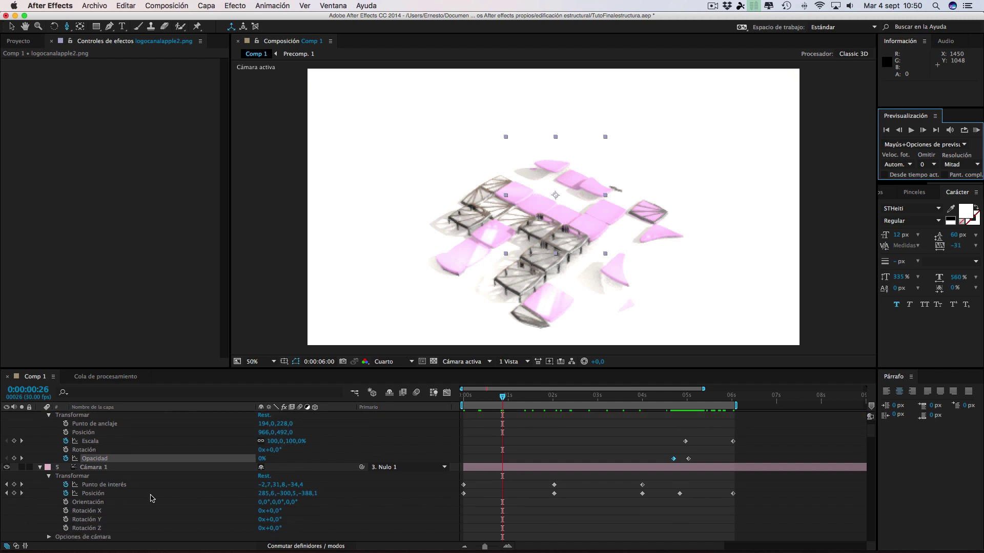
click(21, 484)
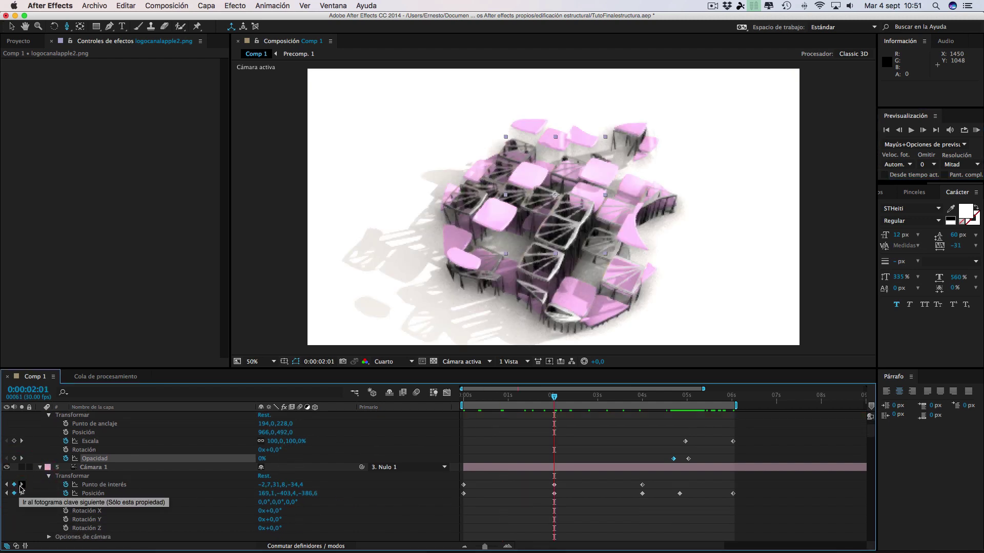
click(21, 485)
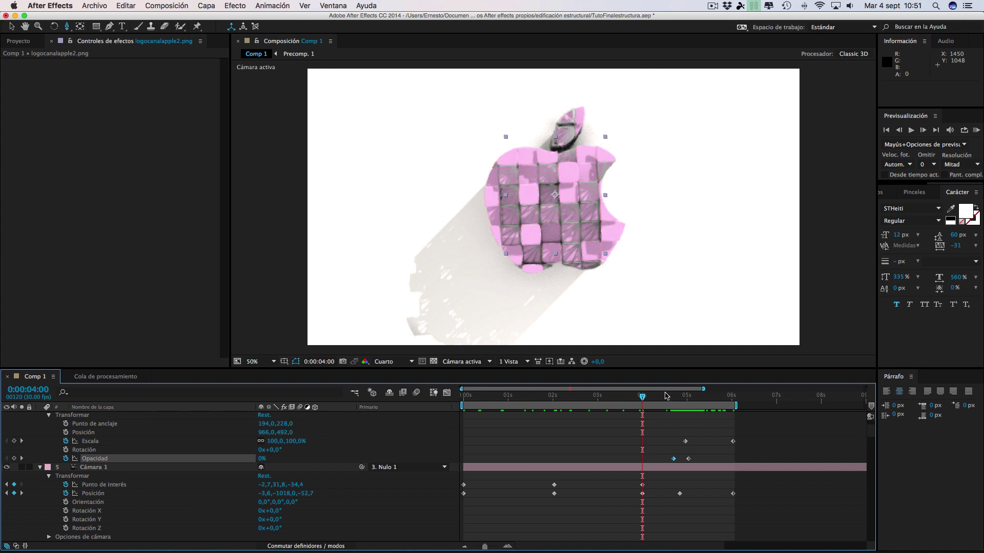
drag(643, 399, 639, 397)
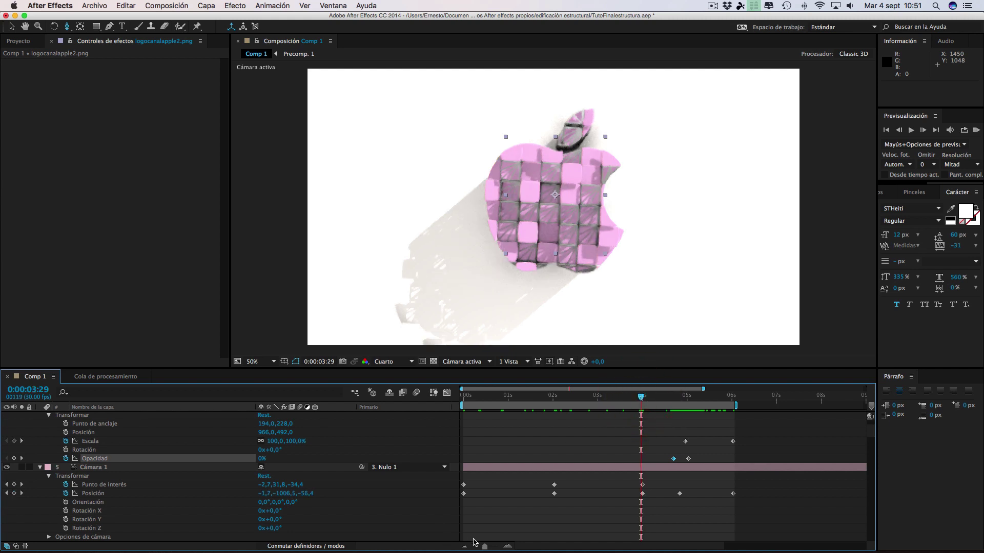
drag(485, 548, 480, 549)
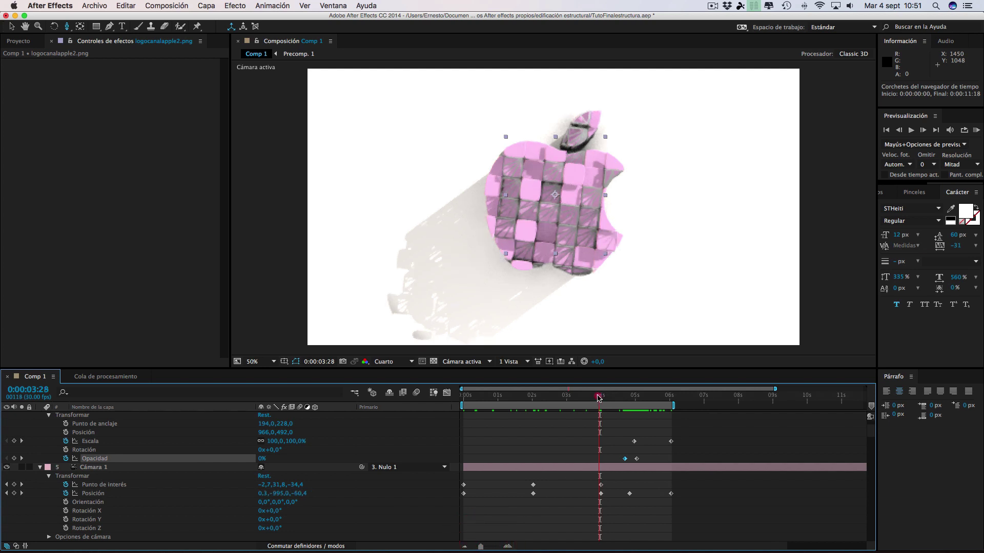
key(Page_Up)
key(Page_Up)
key(Page_Up)
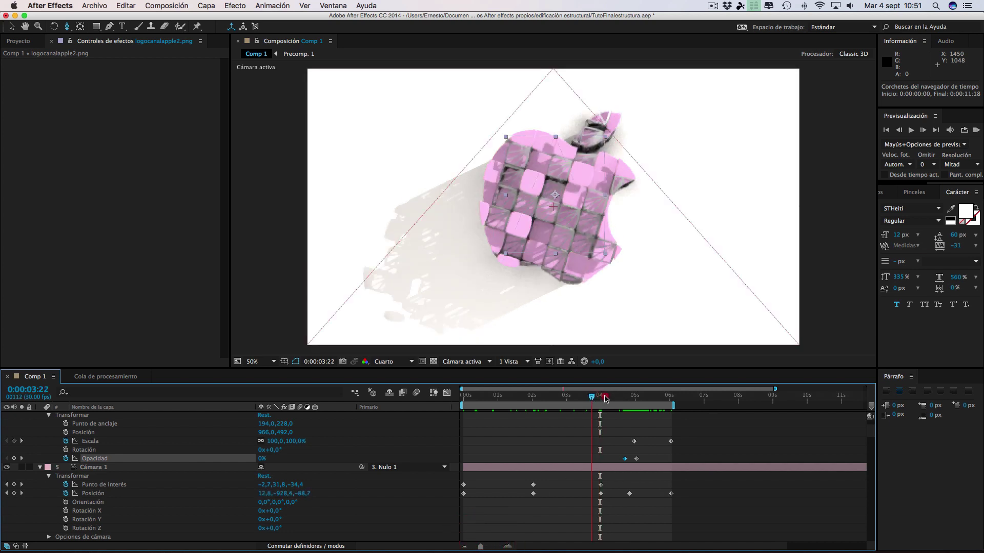
mouse_move(606, 399)
mouse_down()
mouse_move(629, 400)
mouse_move(608, 399)
mouse_up()
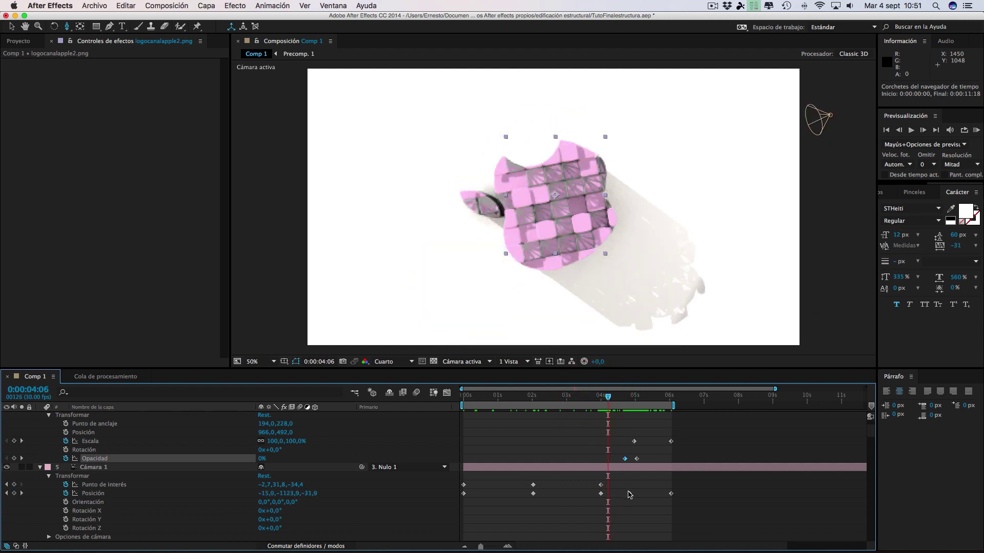
- Delete the camera Position keyframe near 0:00:05:00 and scrub to check the new move
click(629, 493)
key(Delete)
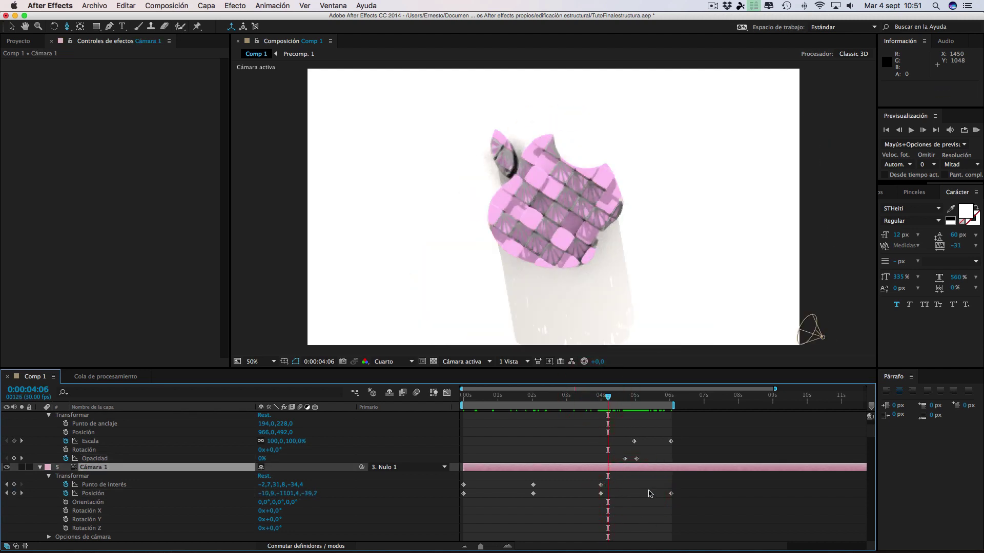
drag(608, 399, 630, 405)
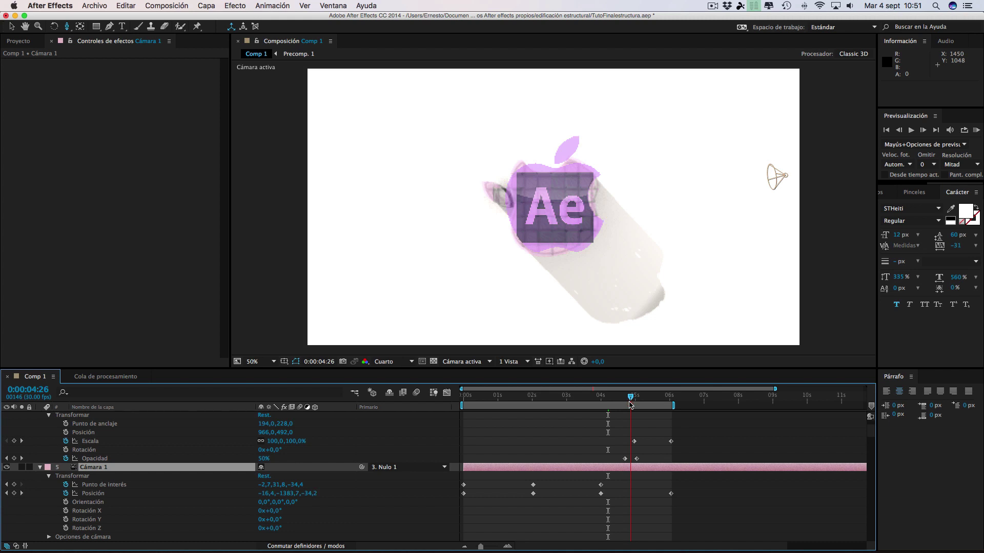
click(630, 405)
scroll(639, 485, down, 3)
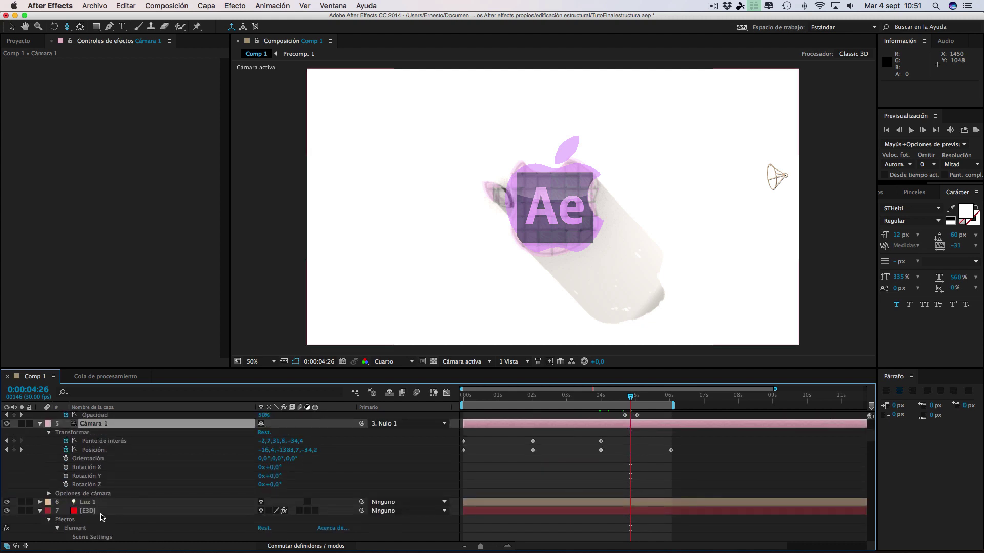
click(102, 511)
key(u)
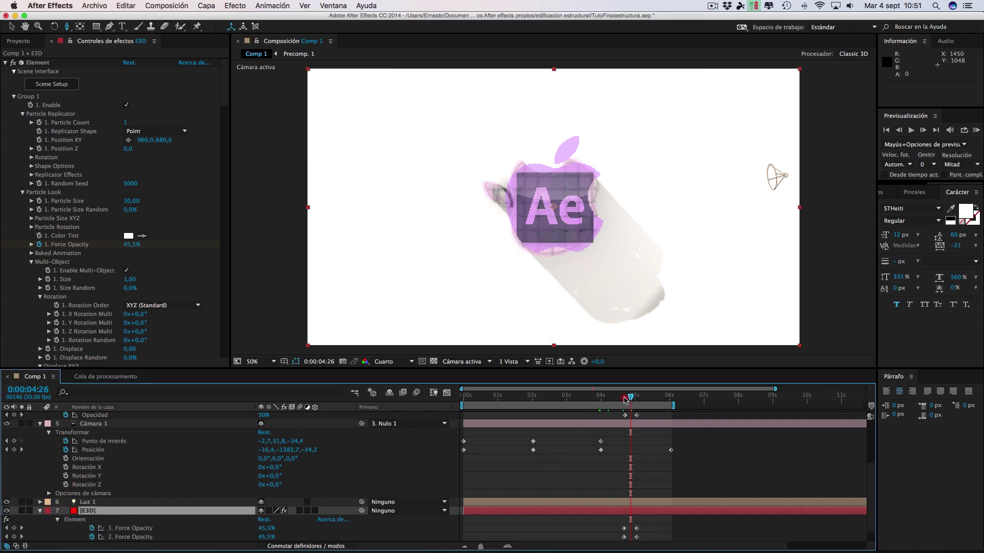
drag(625, 400, 592, 401)
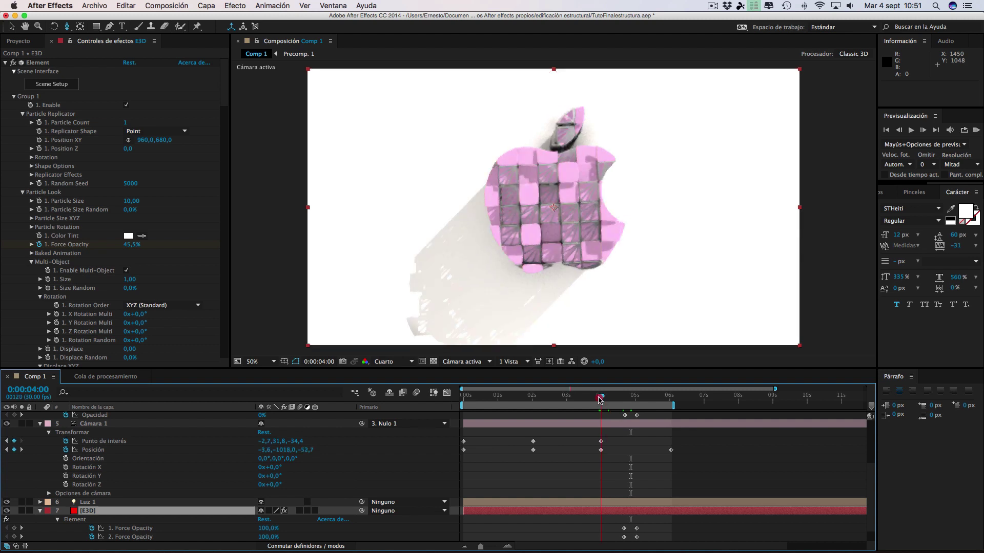
click(583, 398)
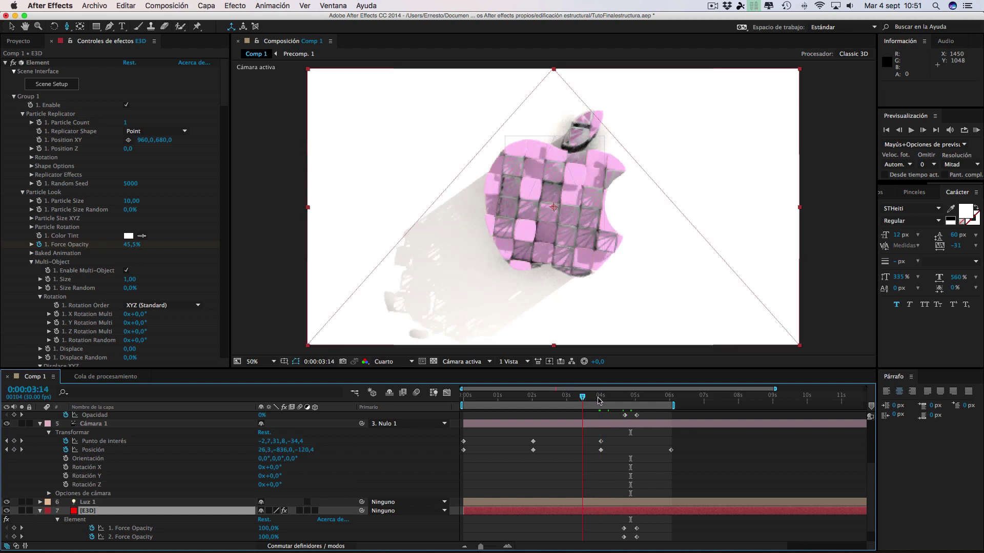
click(599, 399)
click(602, 399)
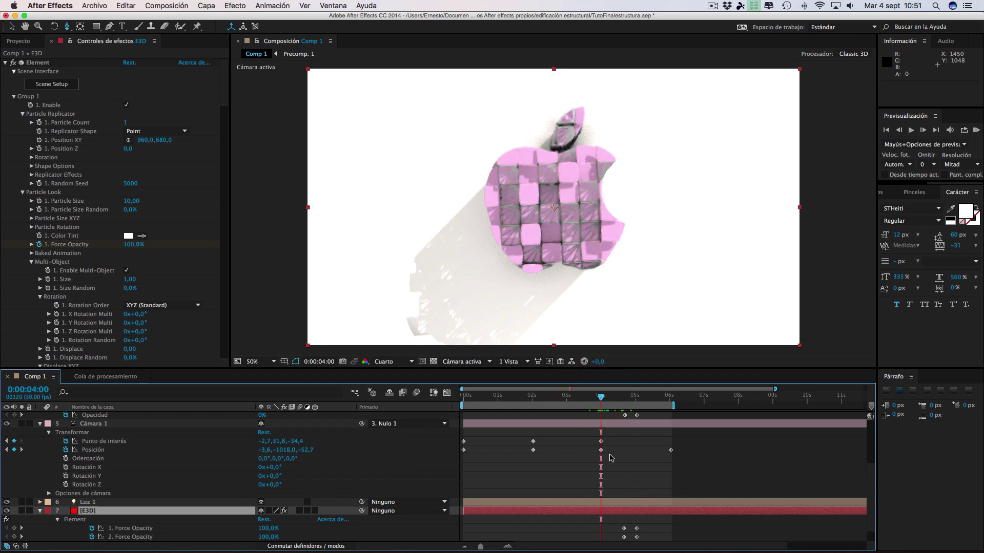
drag(610, 457, 594, 436)
click(662, 404)
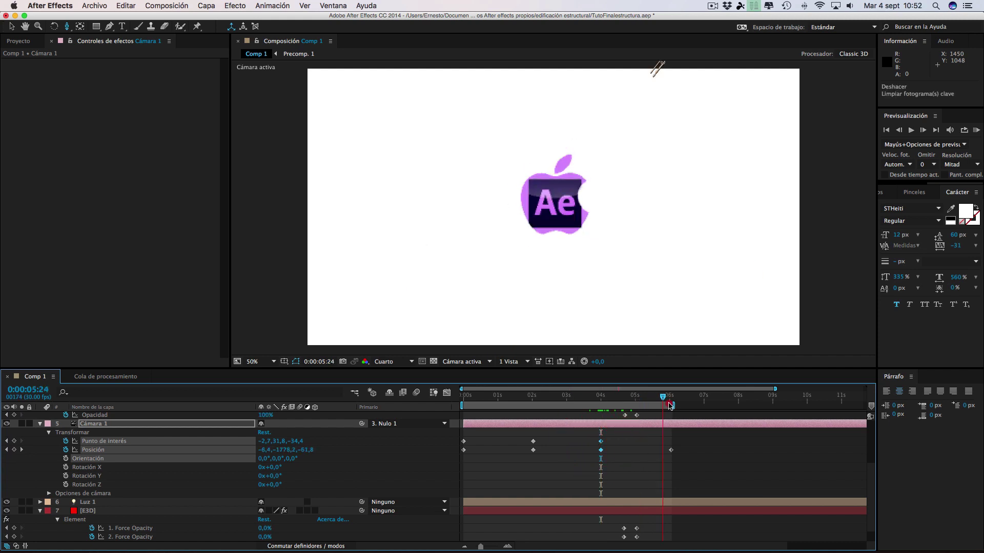
- Copy the camera keyframes, delete the 6:01 Position keyframe, paste the copies, then undo
drag(671, 406, 617, 408)
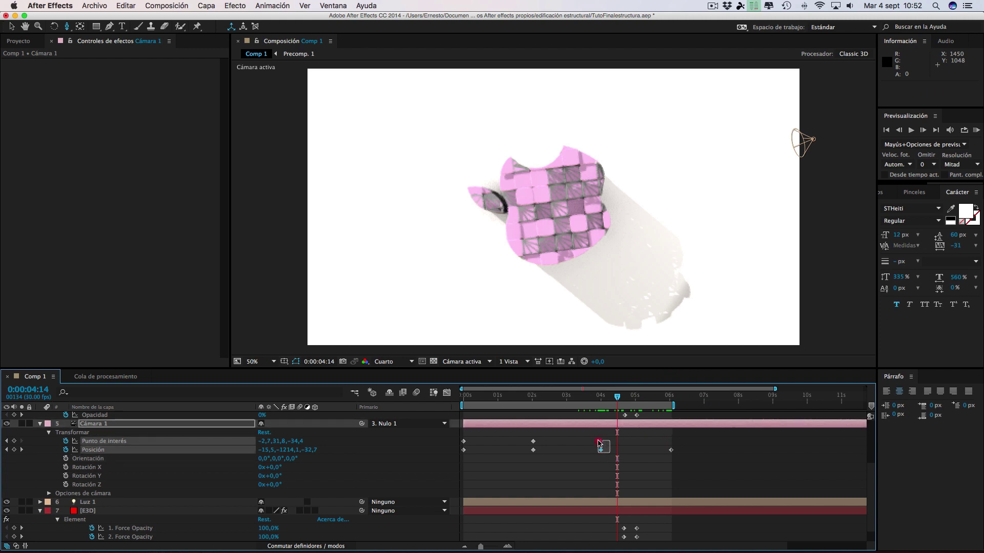
click(124, 5)
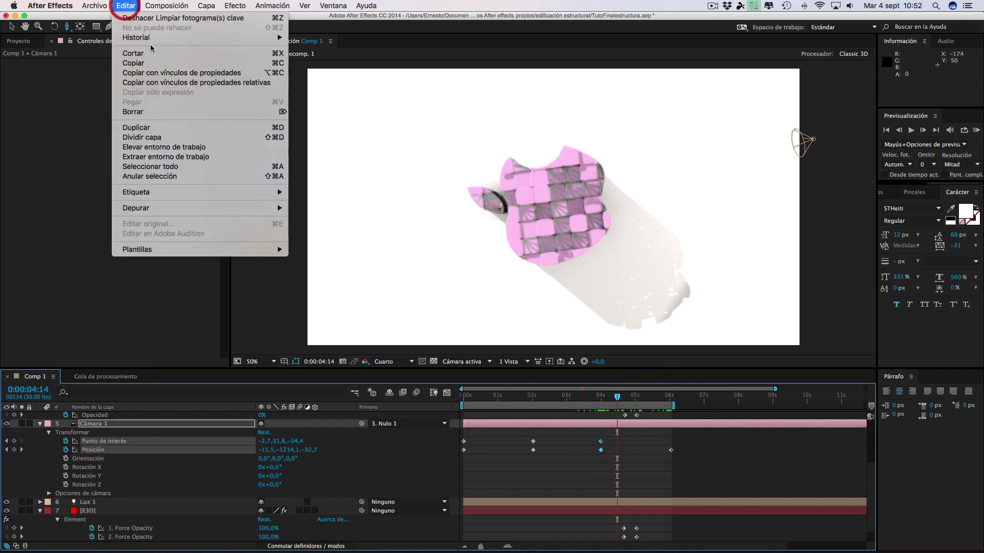
click(143, 62)
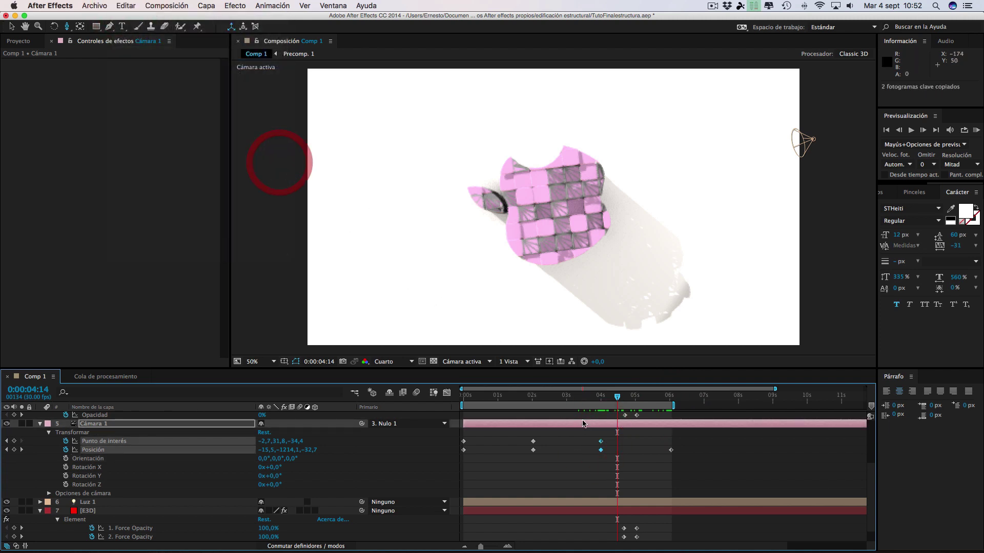
click(21, 450)
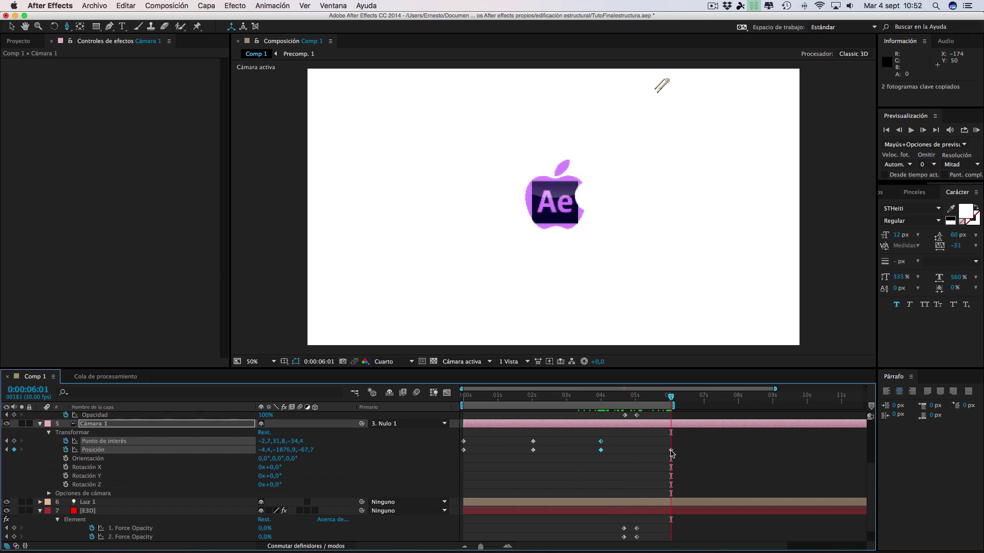
click(671, 450)
key(Delete)
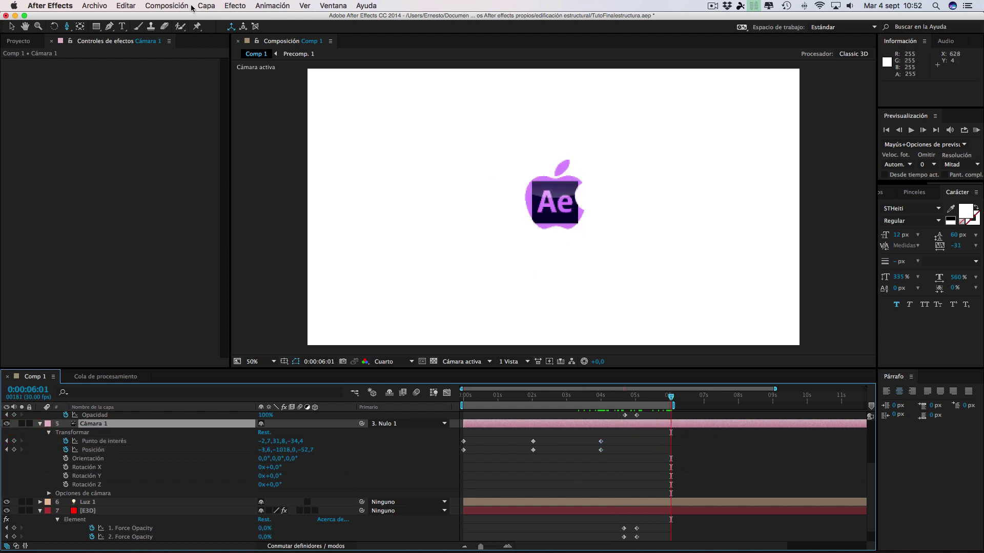
click(125, 6)
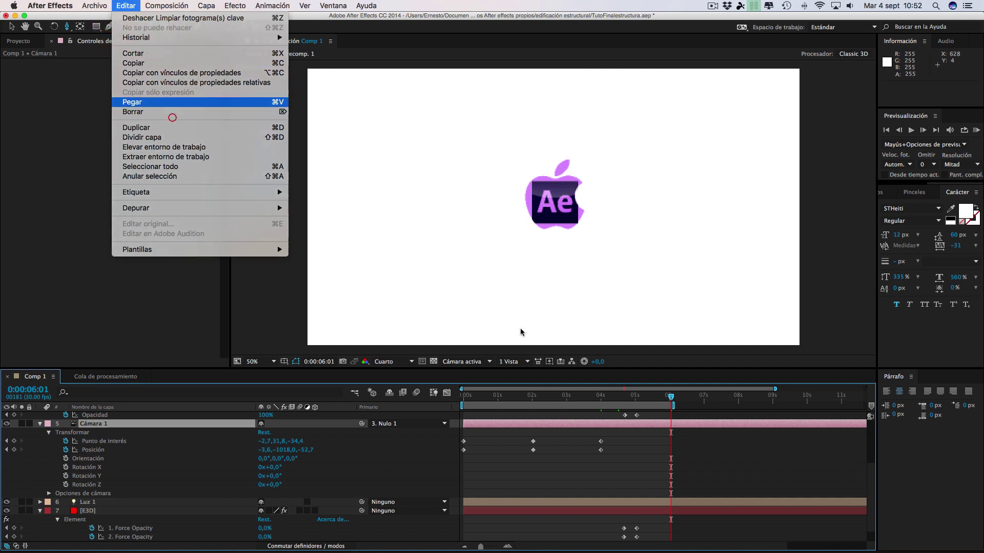
click(154, 102)
mouse_move(671, 397)
mouse_down()
mouse_move(579, 398)
mouse_move(634, 401)
mouse_up()
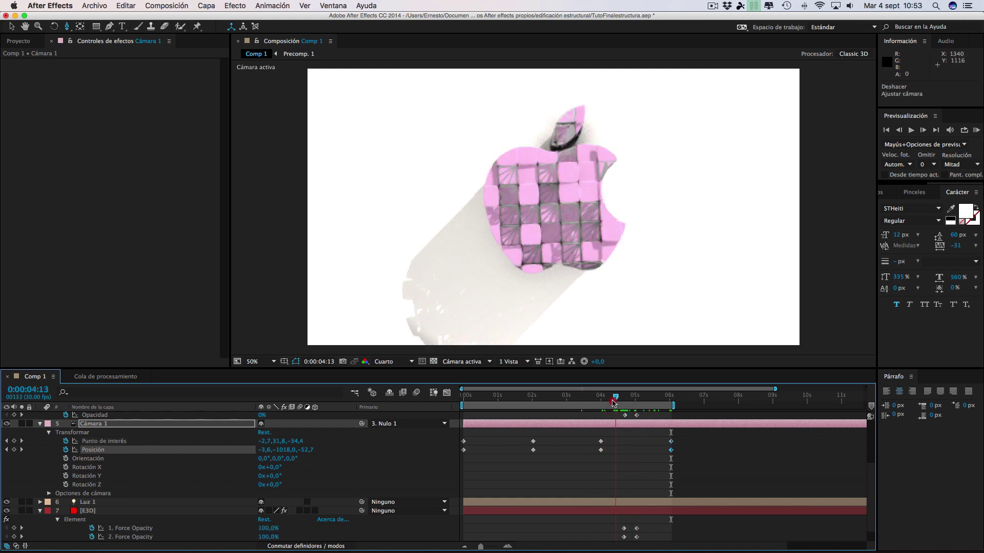
key(super+z)
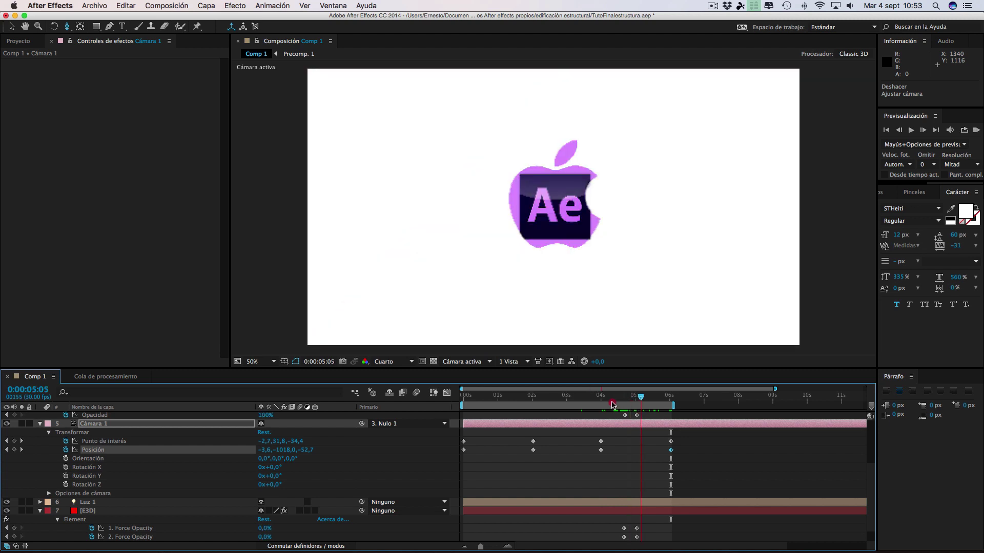
- At 0:00:04:09, pull the camera back to Position Y −1456.6
drag(637, 405, 600, 404)
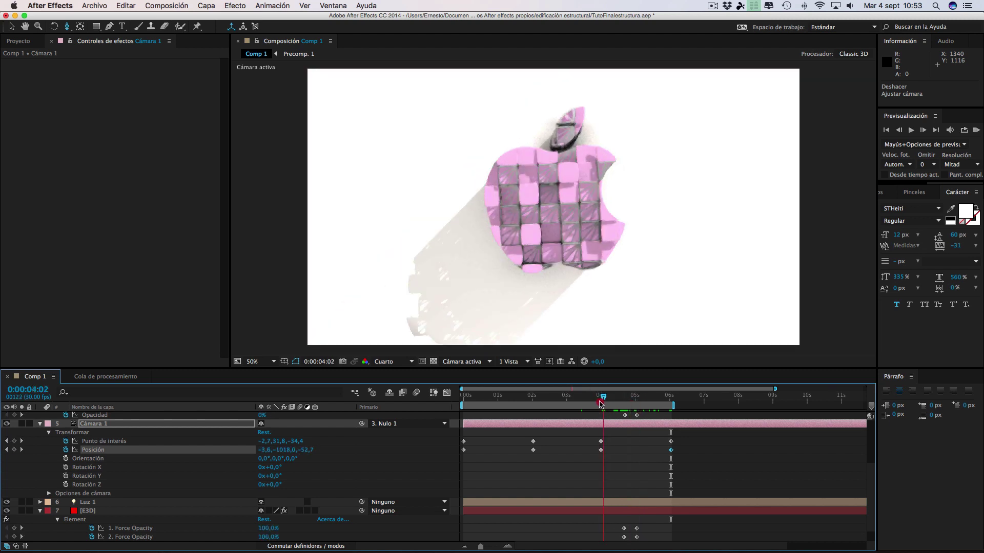
drag(600, 404, 610, 406)
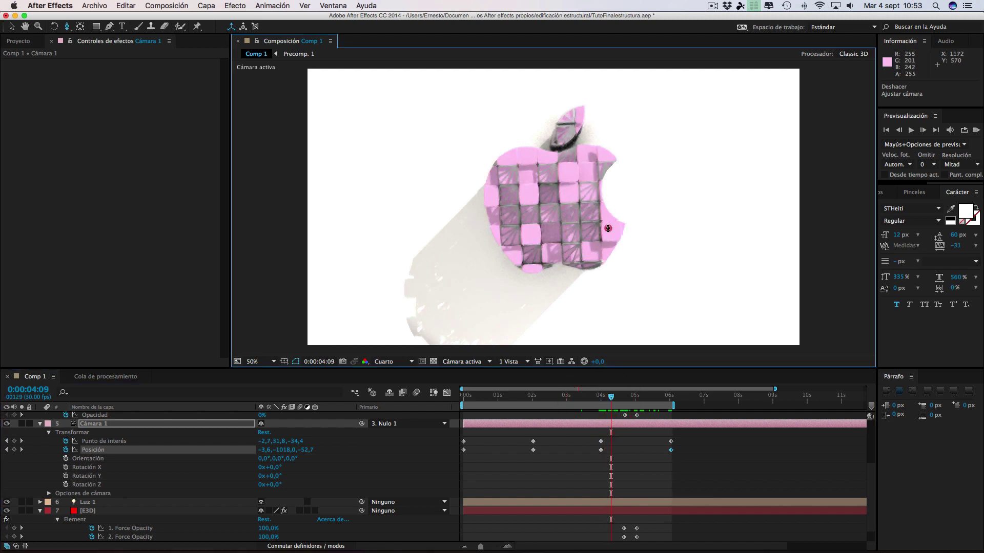
drag(607, 224, 607, 236)
drag(605, 278, 605, 293)
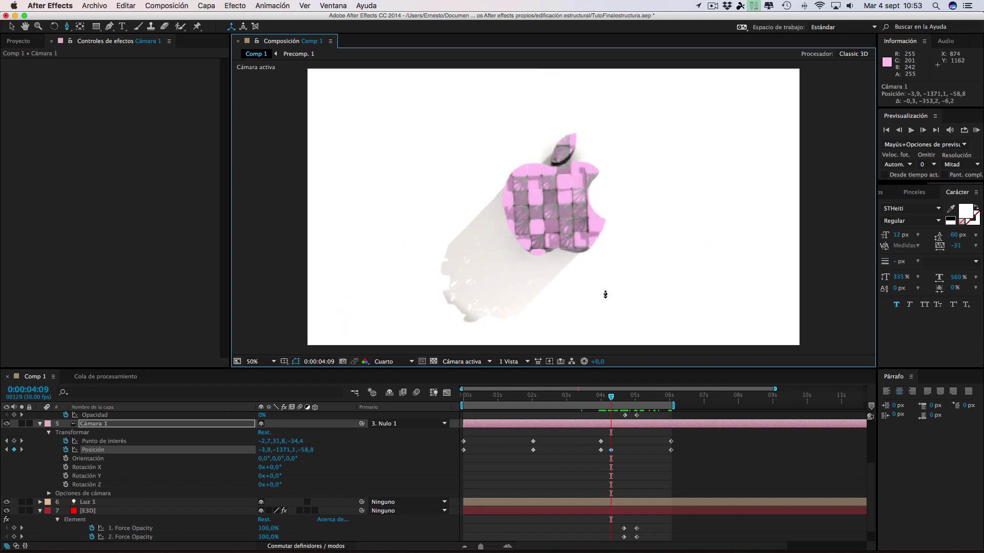
drag(605, 312, 606, 316)
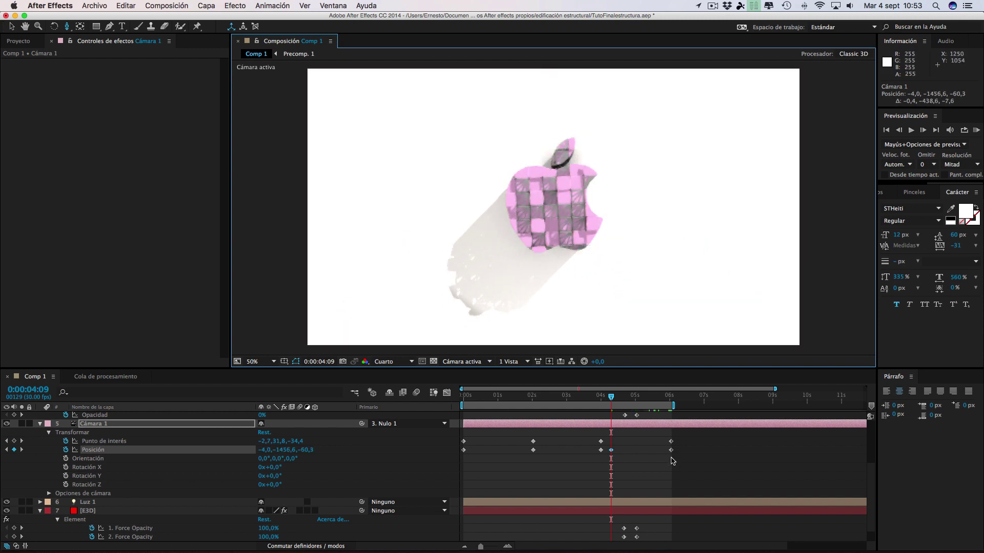
- Delete the 6-second camera keyframes and move the Position keyframe to about 0:00:05:25
drag(666, 462, 675, 436)
key(Delete)
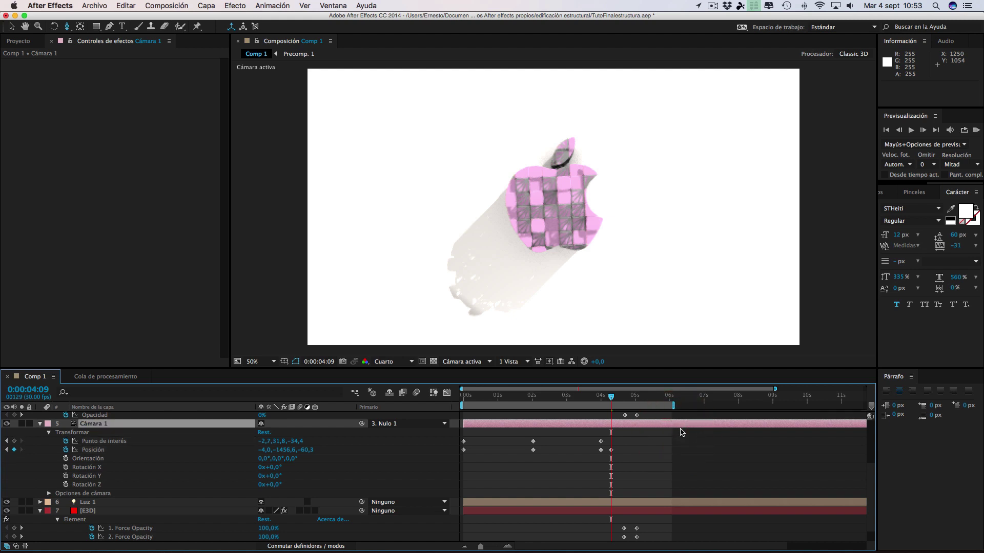
drag(611, 450, 663, 451)
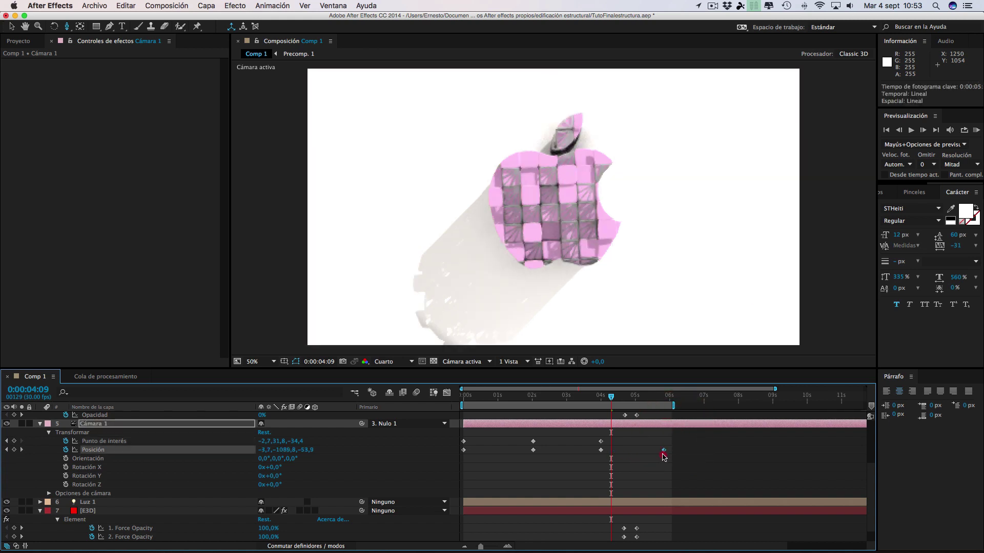
drag(615, 401, 634, 401)
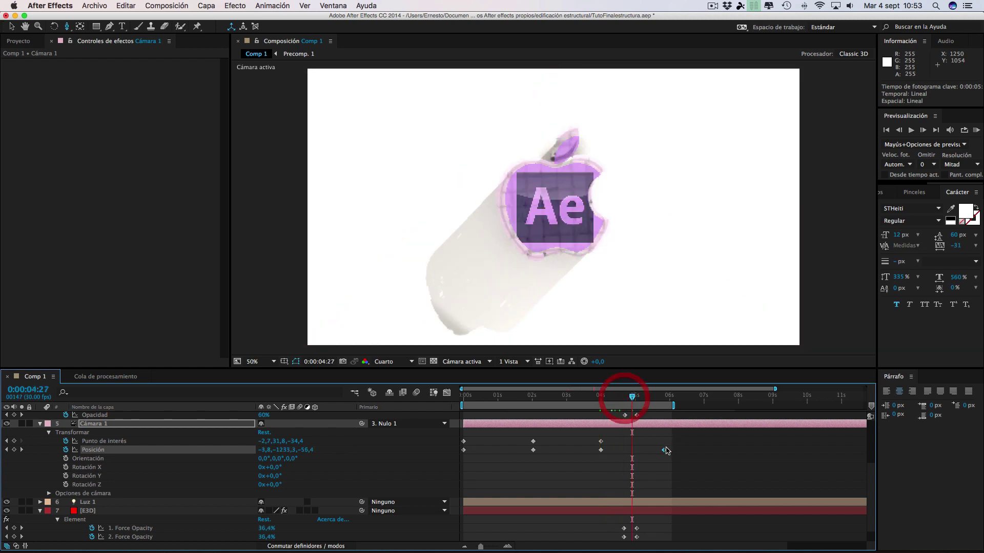
drag(661, 450, 634, 451)
mouse_move(632, 398)
mouse_down()
mouse_move(614, 401)
mouse_move(668, 401)
mouse_move(472, 400)
mouse_move(550, 400)
mouse_up()
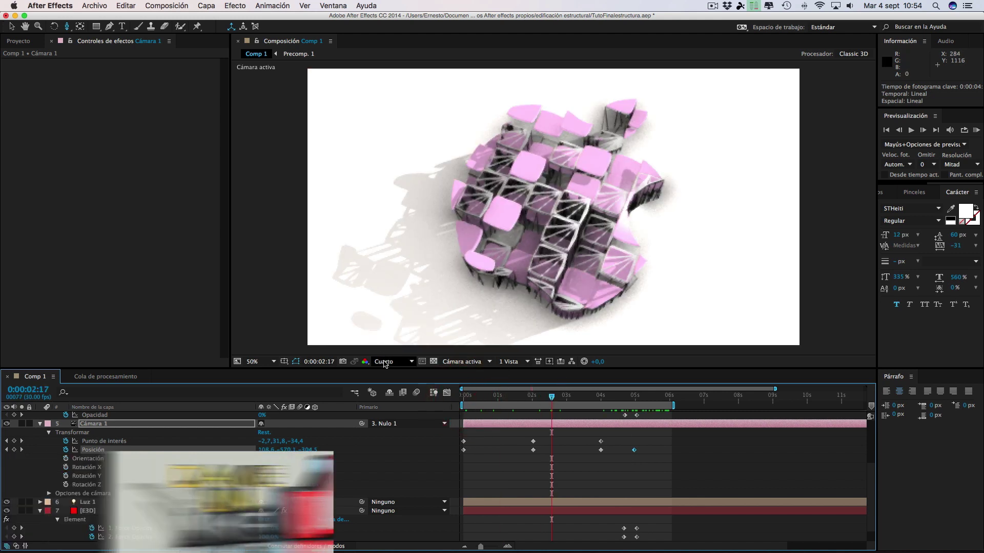
- Switch the Comp 1 viewer resolution from Cuarto to Mitad (half)
click(394, 361)
key(Return)
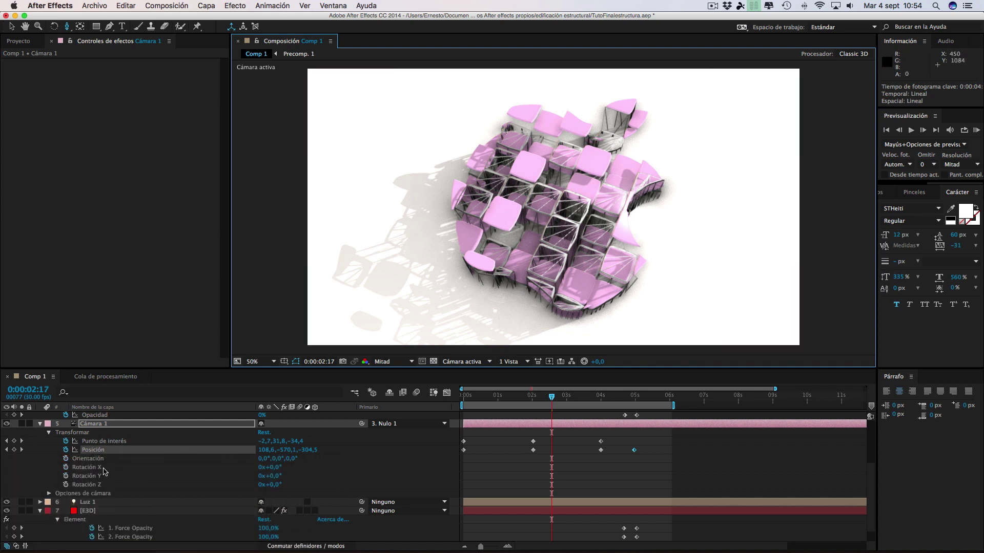
scroll(105, 470, down, 2)
scroll(105, 470, up, 10)
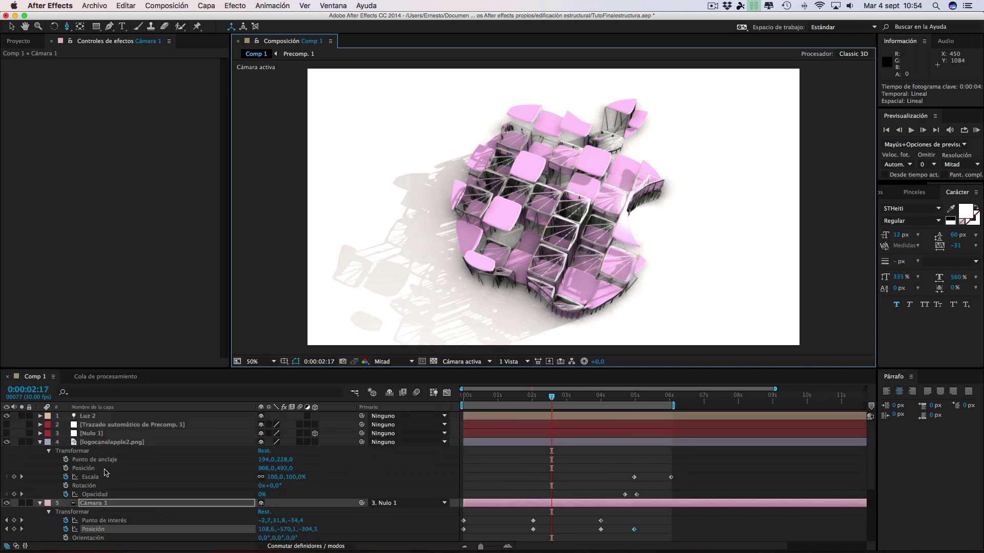
- Duplicate the logocanalapple2.png layer and rename the copy logocanal
click(105, 443)
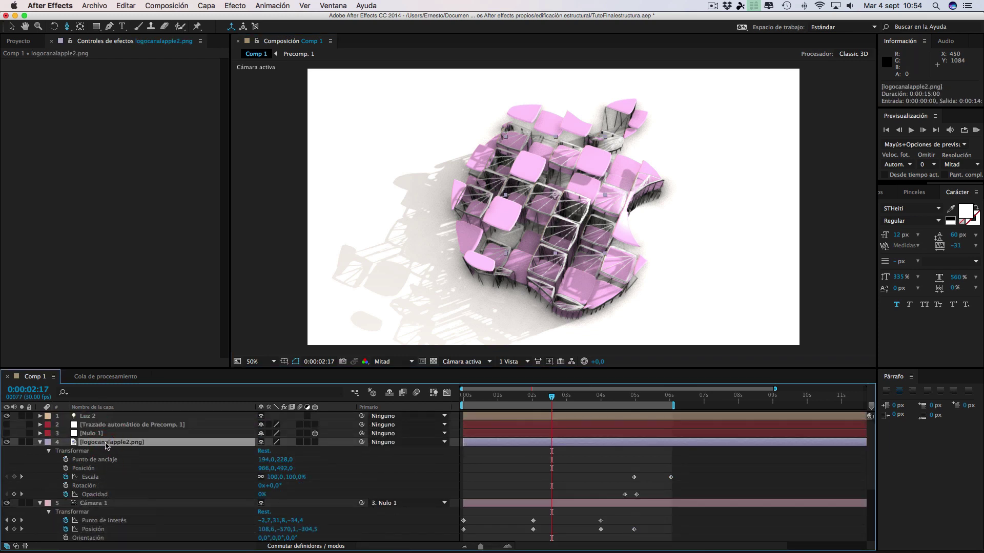
key(ctrl+d)
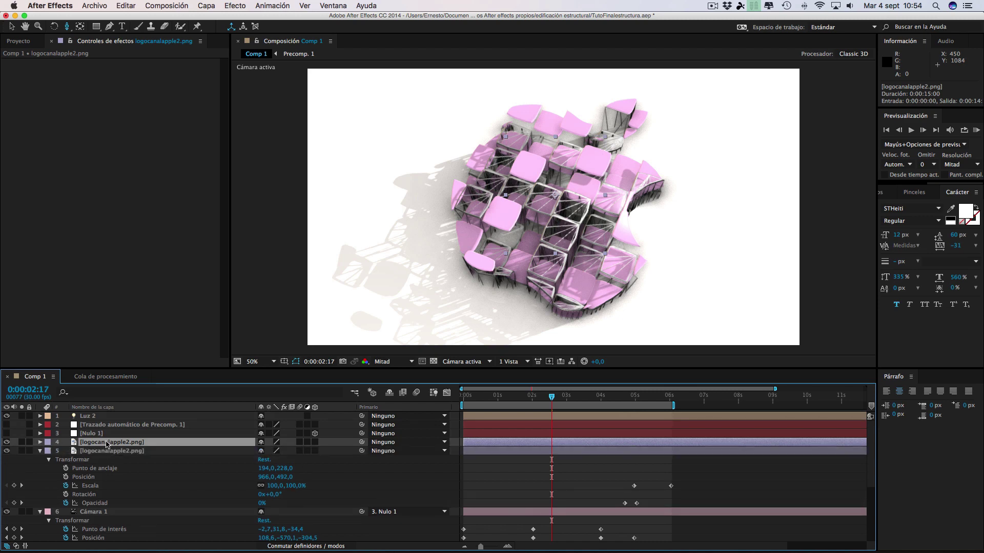
right_click(108, 444)
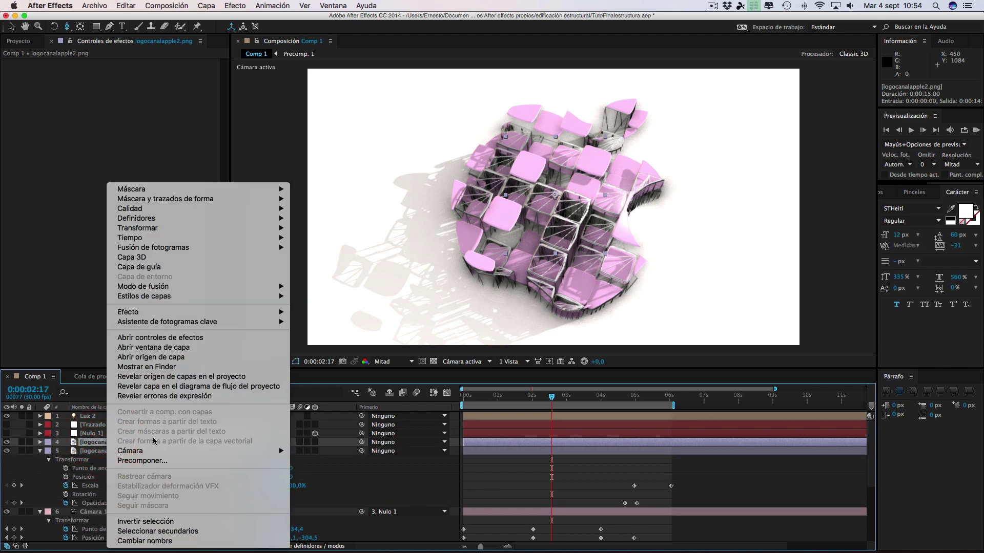
click(145, 541)
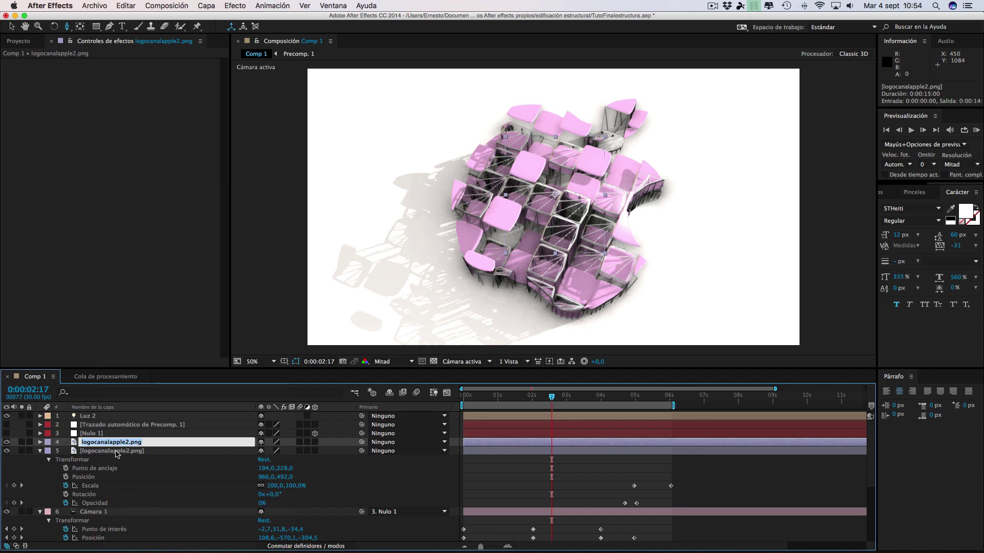
key(BackSpace)
text(logocanal)
click(117, 457)
click(93, 444)
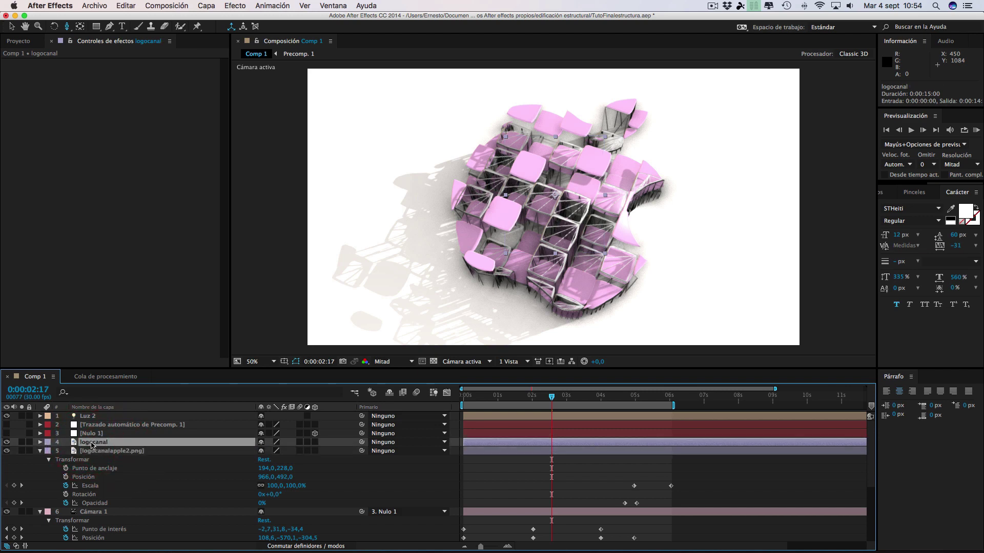
- Set logocanal's opacity to 100% and remove its Scale and Opacity keyframes
key(u)
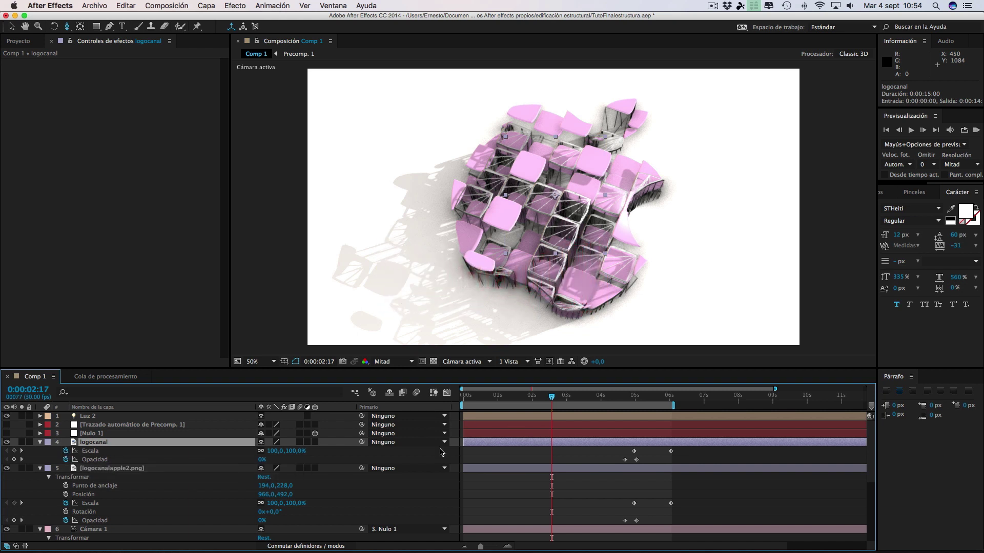
drag(260, 460, 468, 463)
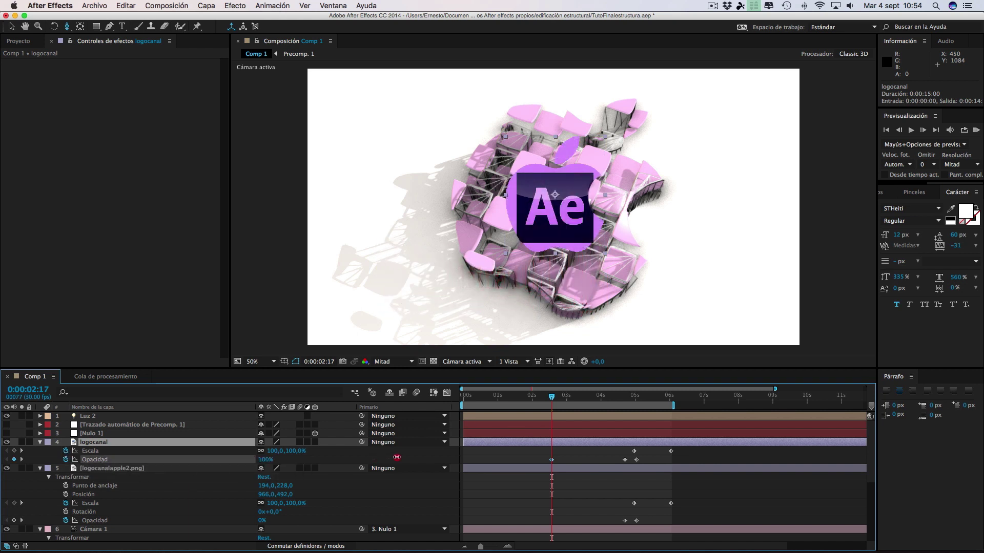
click(65, 459)
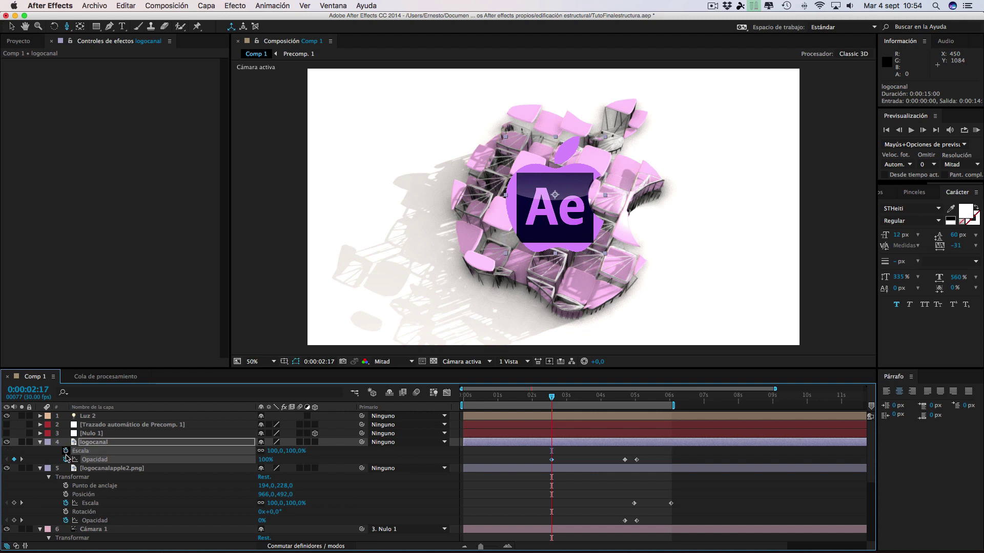
click(66, 451)
key(Return)
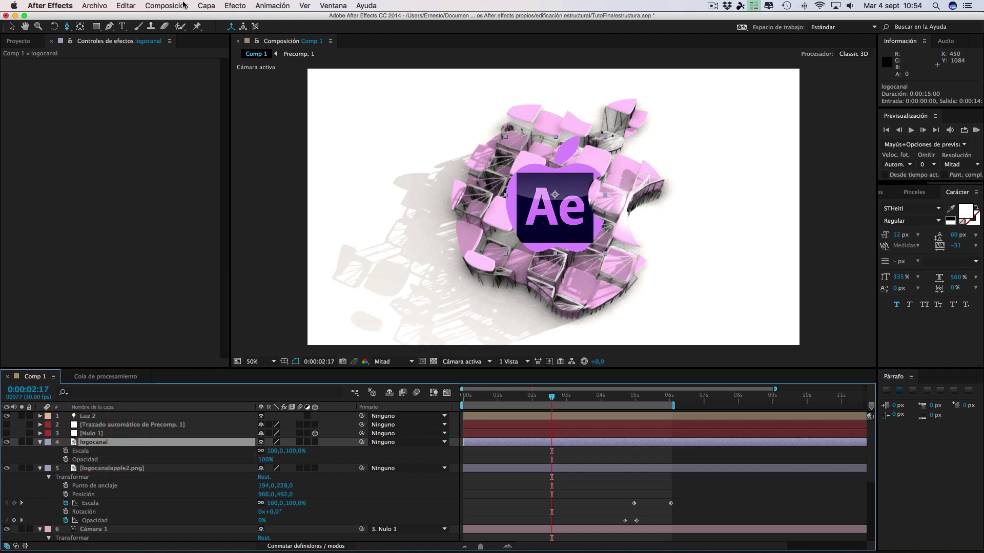
- Precompose logocanal into logocanal Comp. 1, moving all attributes into the new composition
click(205, 7)
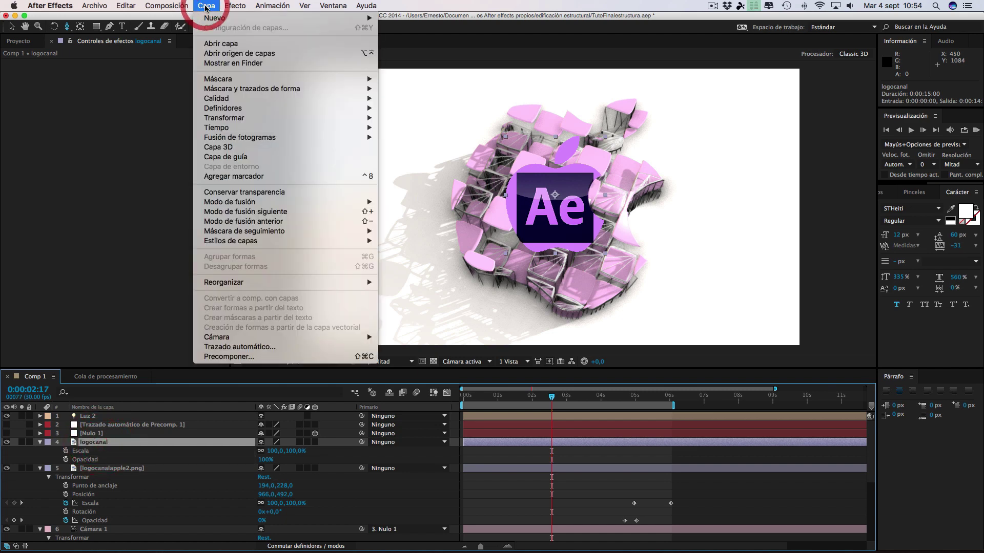
click(237, 357)
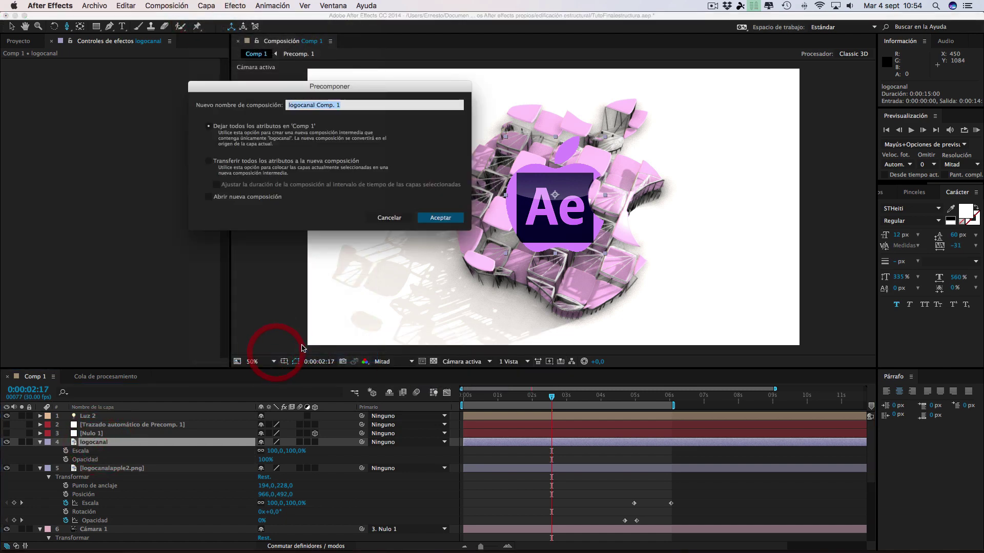
click(209, 162)
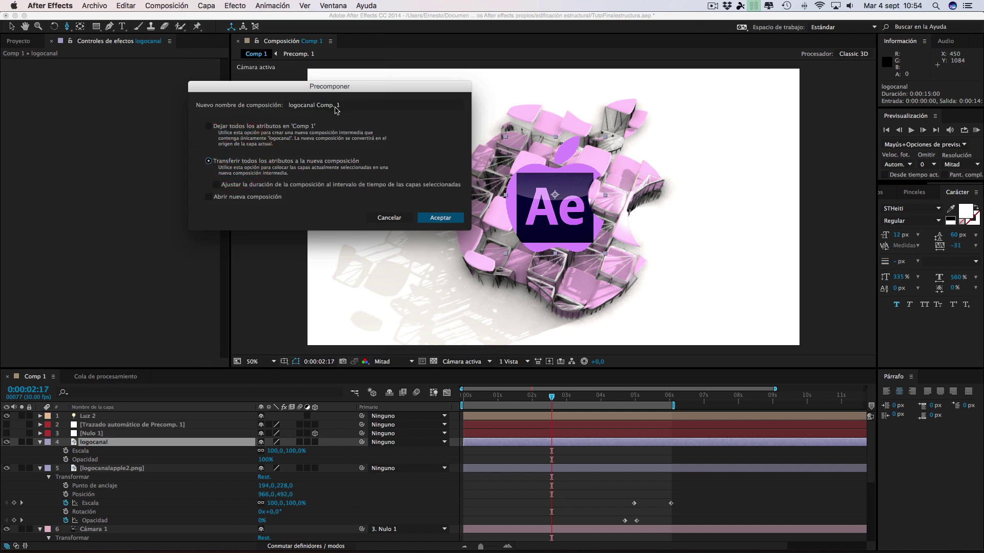
click(440, 218)
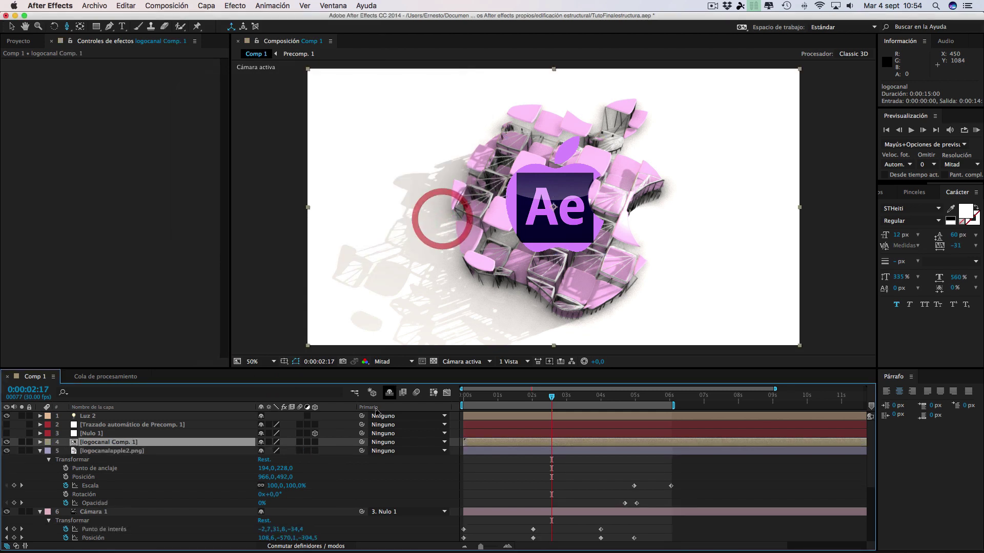
scroll(113, 477, down, 5)
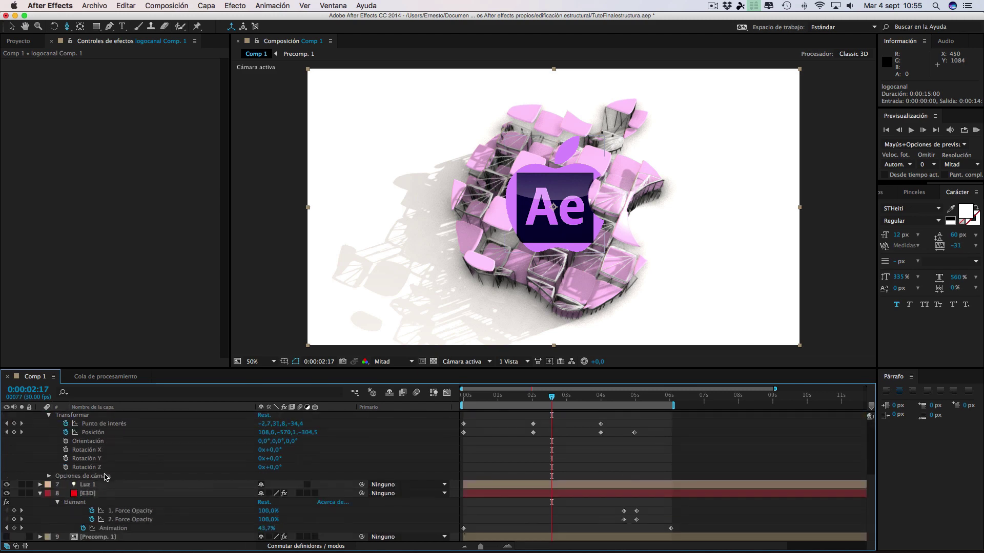
- Select the E3D layer and collapse its Group 1, Group 2 and Animation Engine settings
click(113, 493)
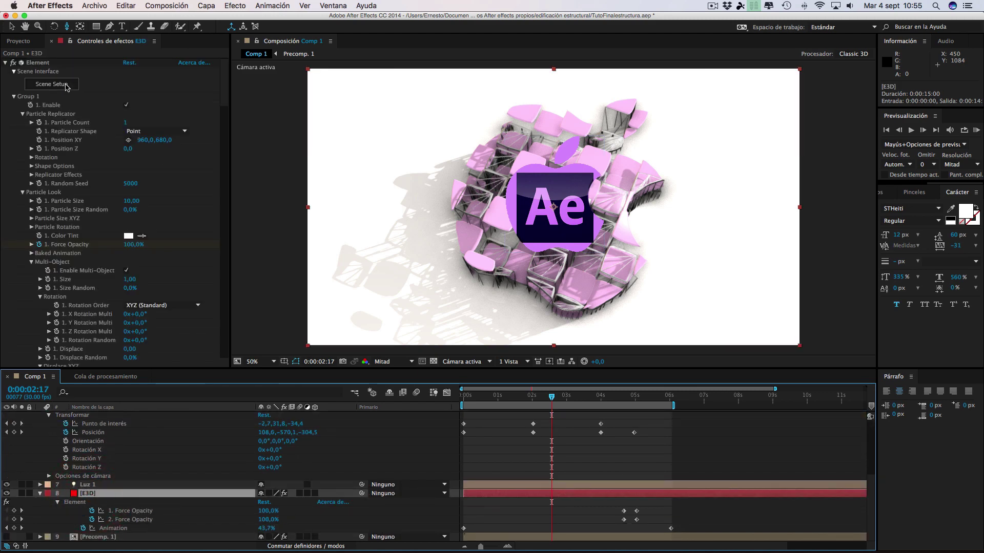
click(14, 96)
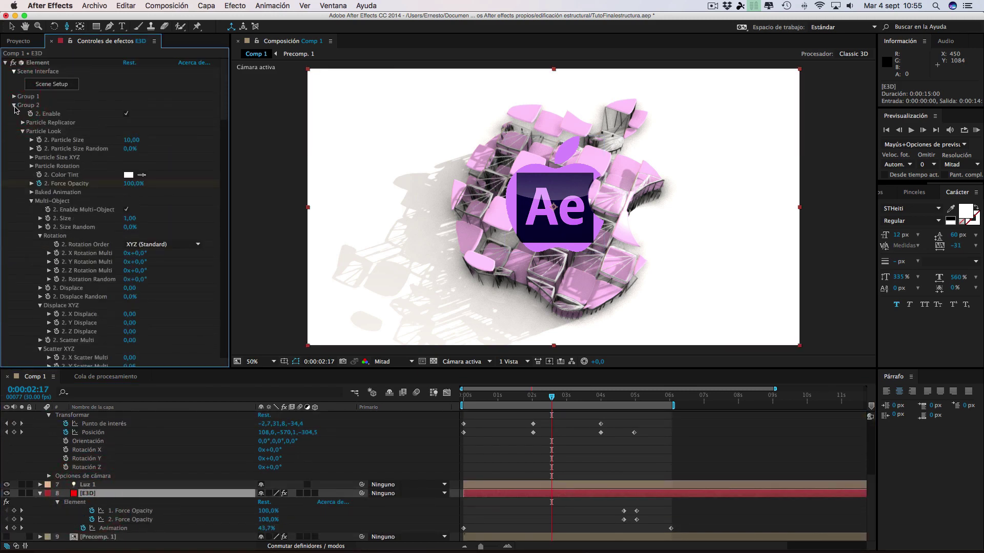
click(14, 105)
click(15, 140)
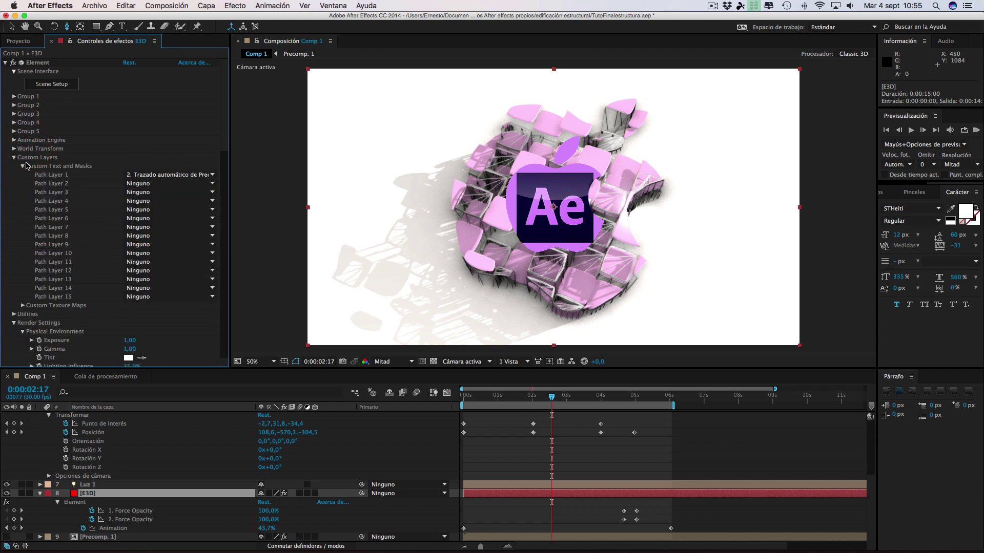
- Set Custom Texture Map Layer 1 to logocanal Comp. 1, then enter Element 3D Scene Setup
click(22, 306)
scroll(22, 308, down, 5)
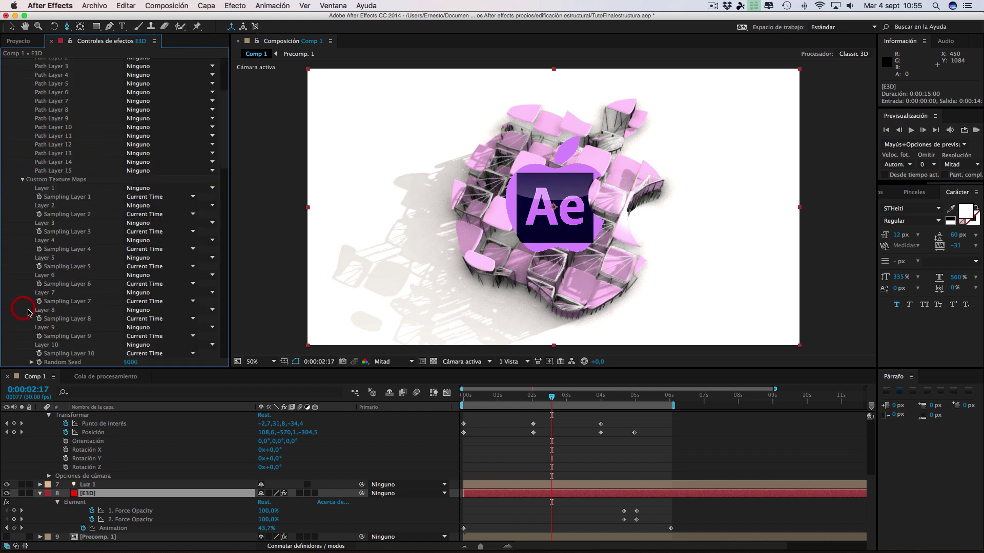
click(149, 189)
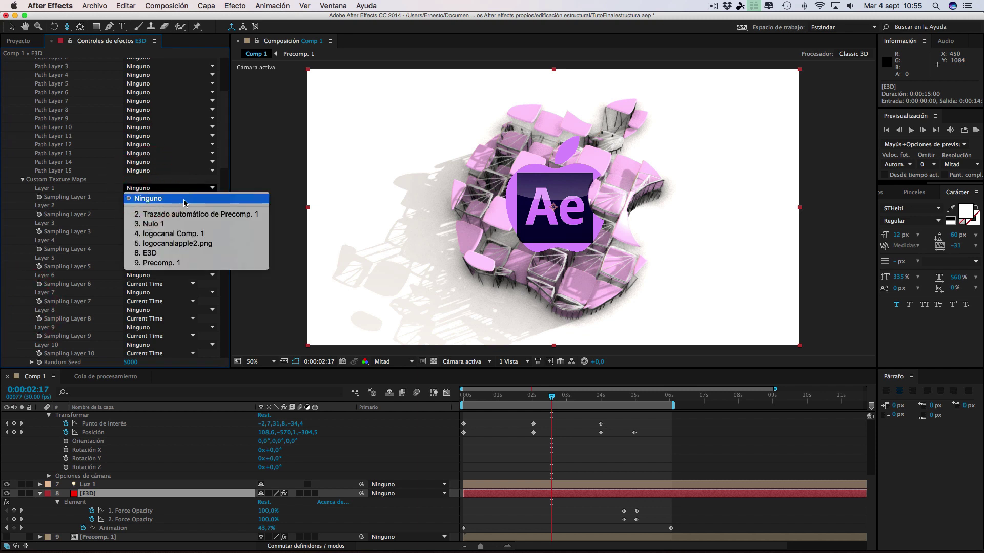
click(167, 236)
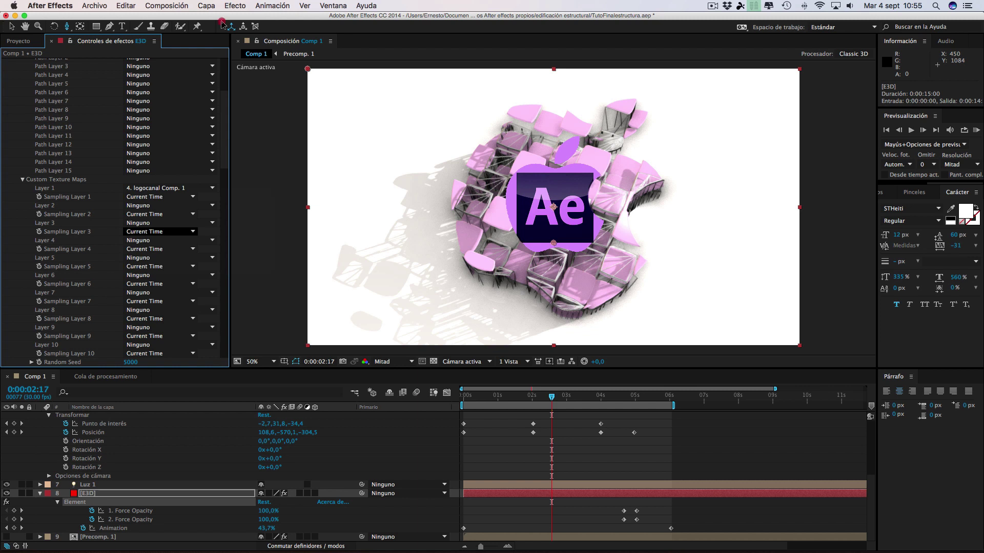
click(225, 74)
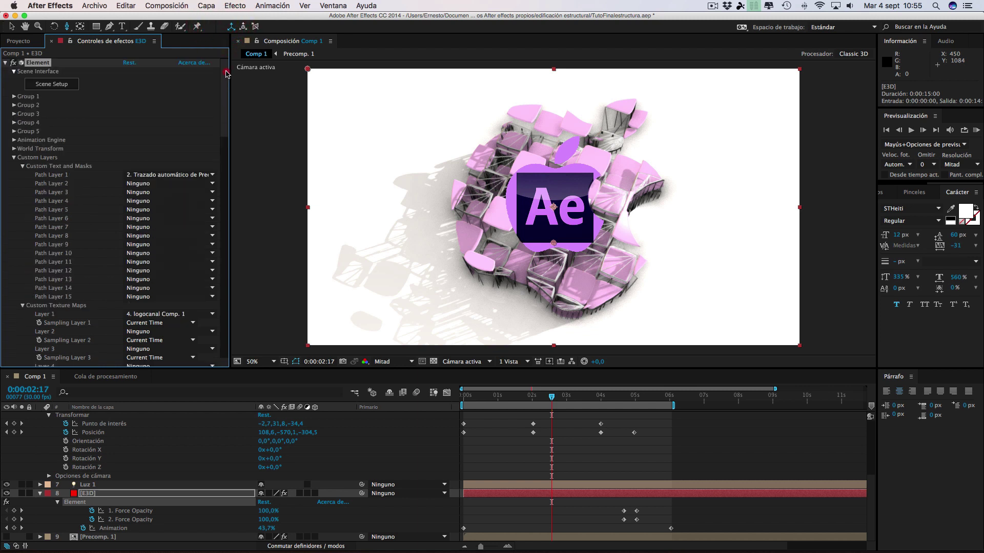
click(53, 84)
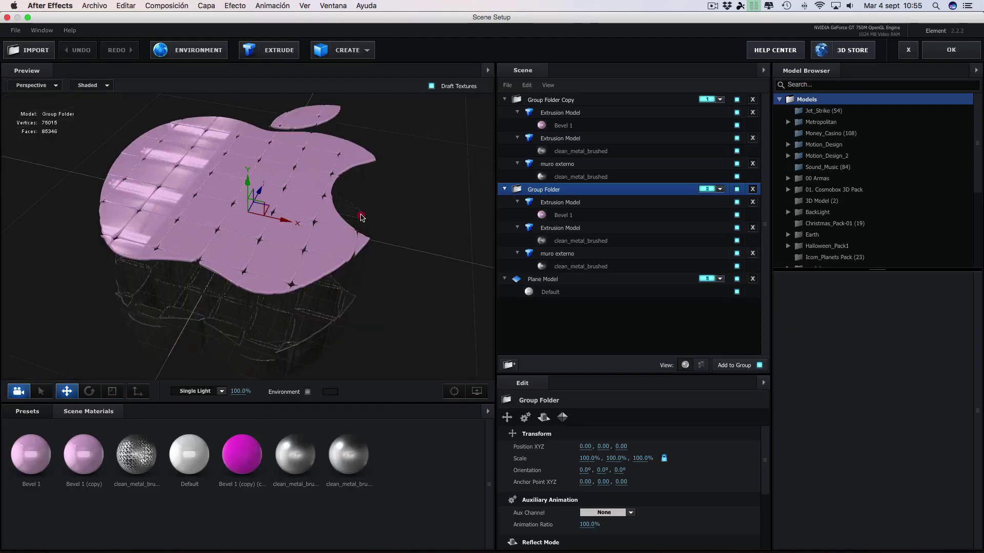
- Remove the unused materials from the Element 3D scene
click(567, 217)
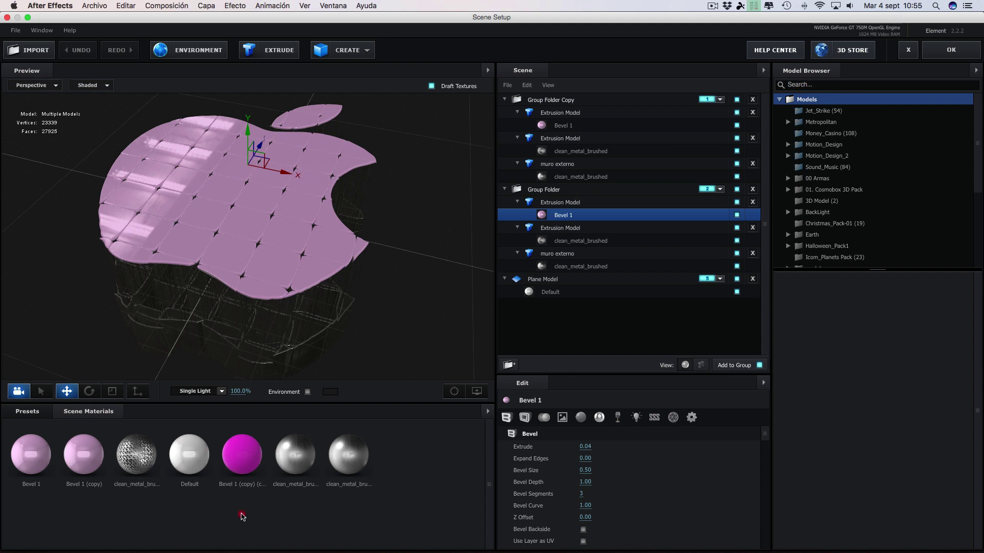
right_click(243, 517)
click(252, 531)
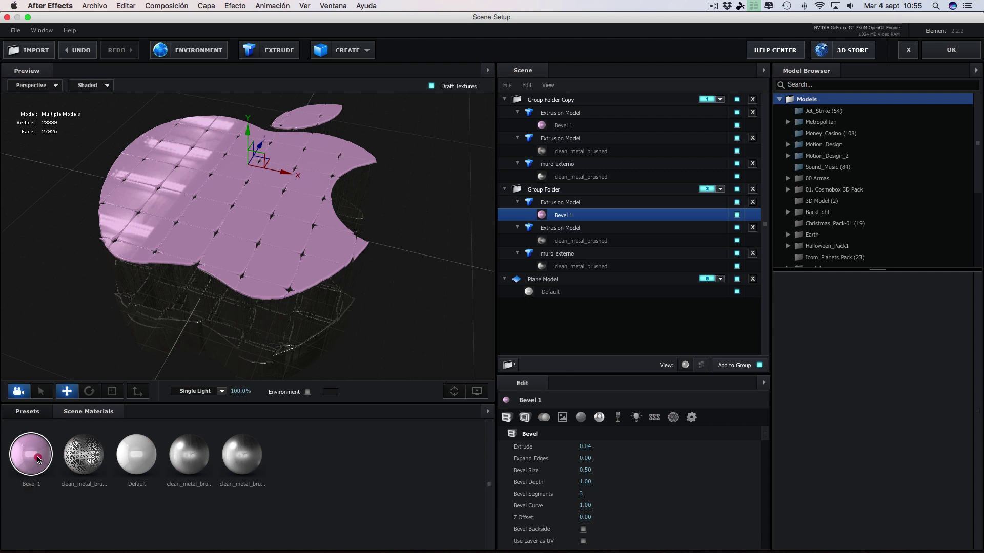
- Duplicate Bevel 1 and apply the copy to both Group Folder extrusions
click(37, 460)
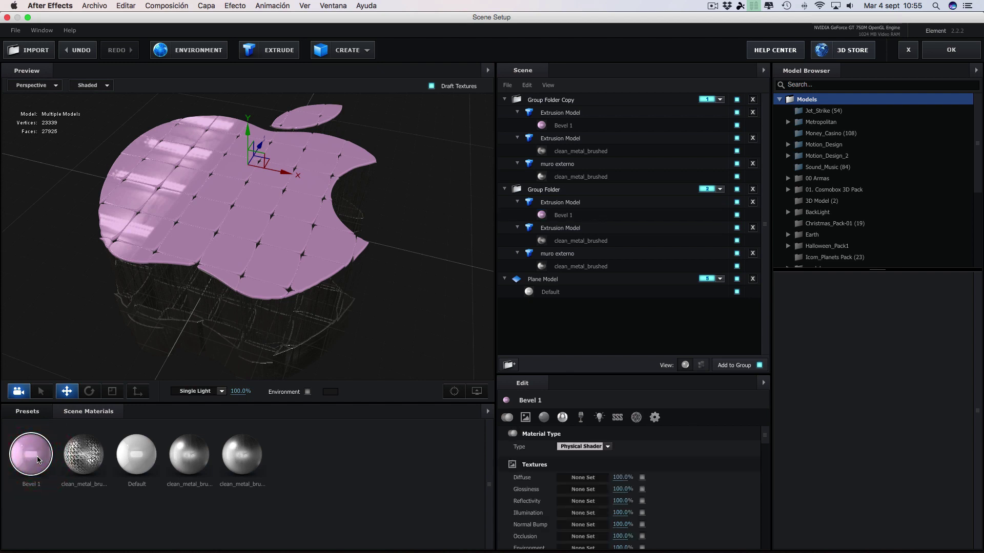
right_click(38, 459)
click(74, 473)
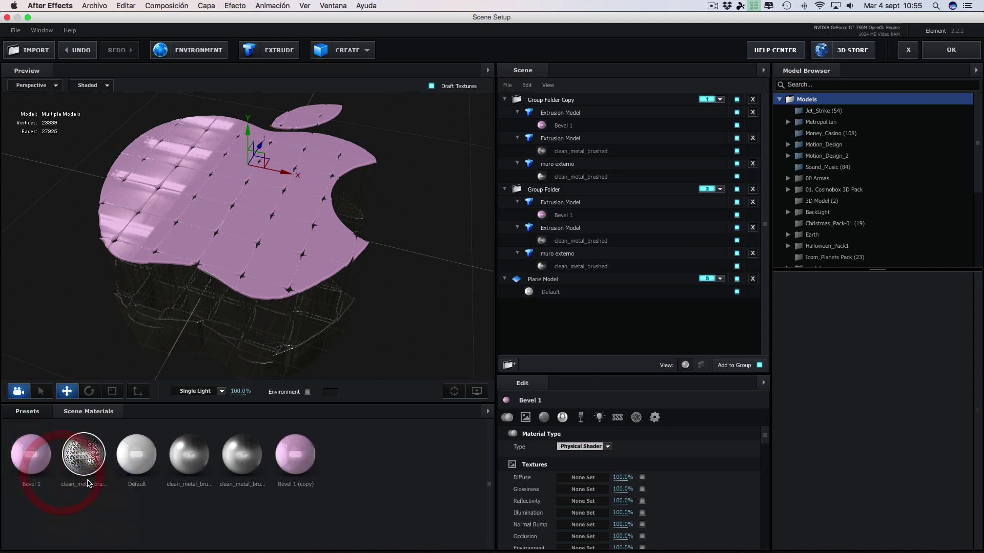
drag(294, 468, 564, 214)
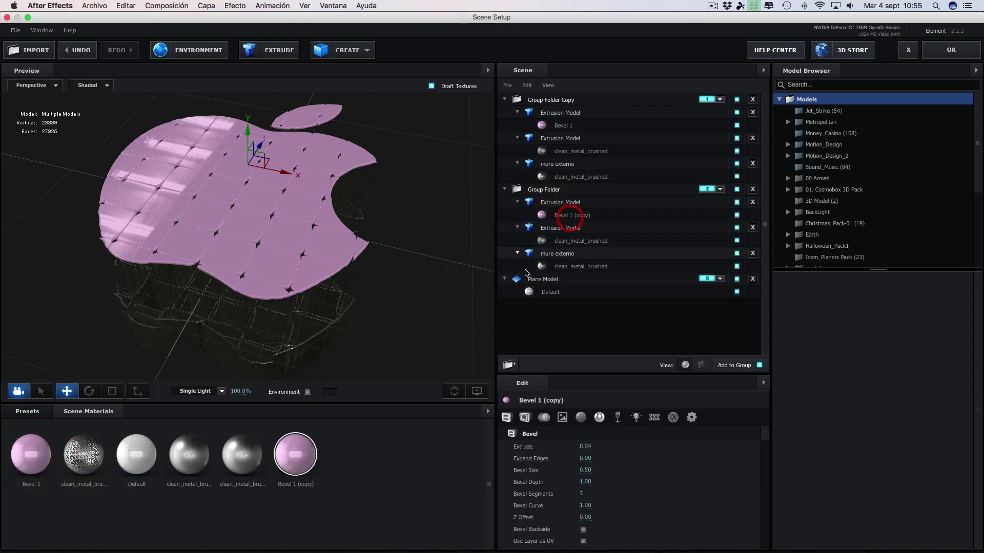
drag(295, 454, 570, 127)
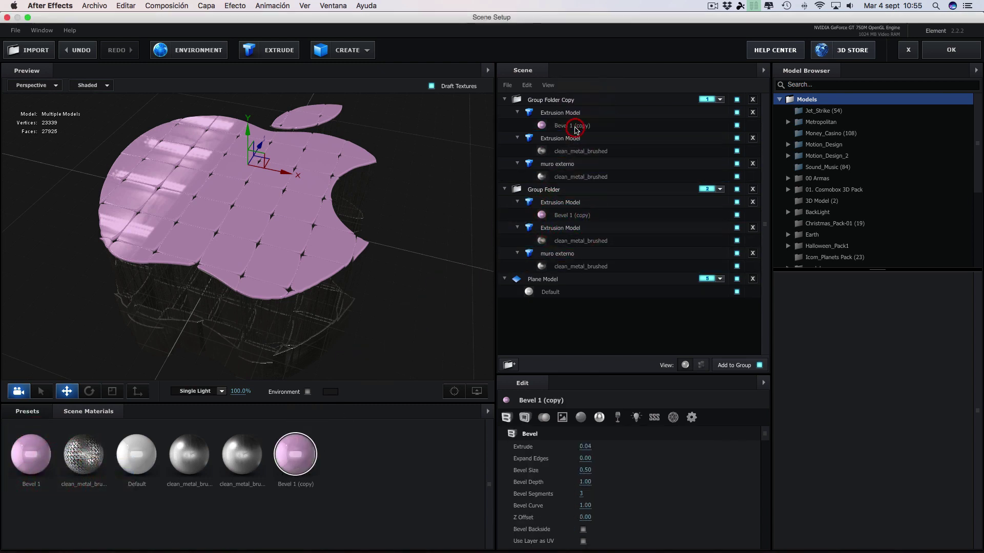
click(570, 126)
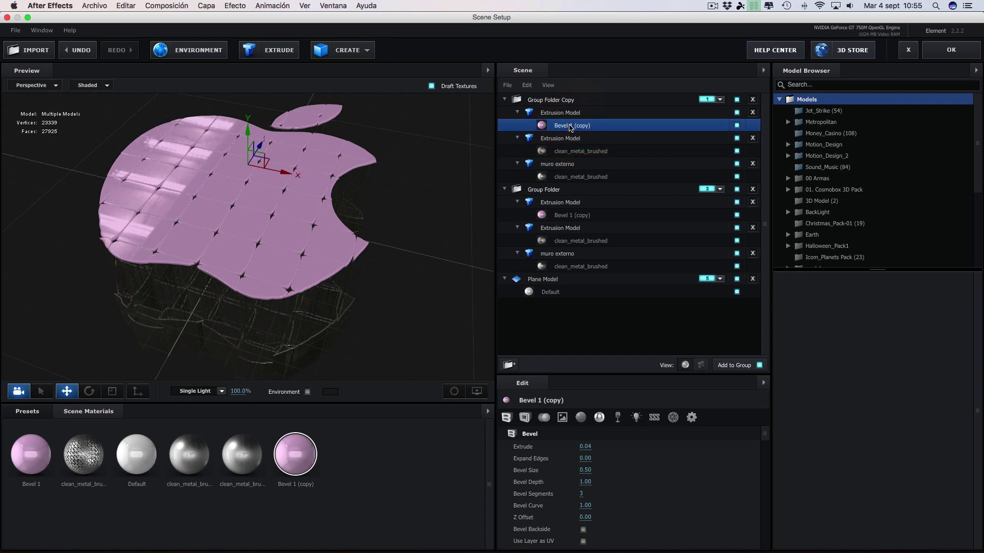
- Set the Bevel 1 copy's Diffuse texture to Custom Layer 1
click(563, 418)
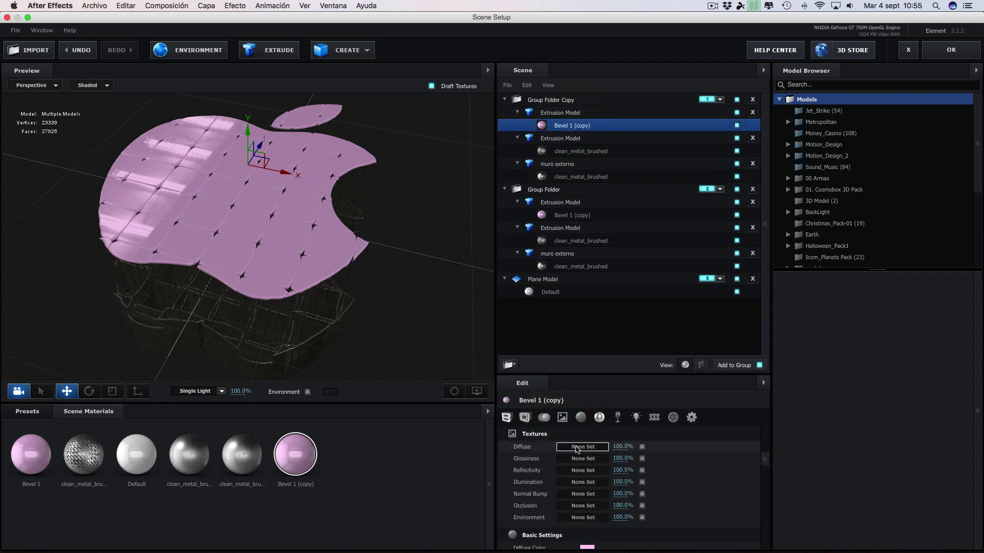
click(580, 447)
click(467, 132)
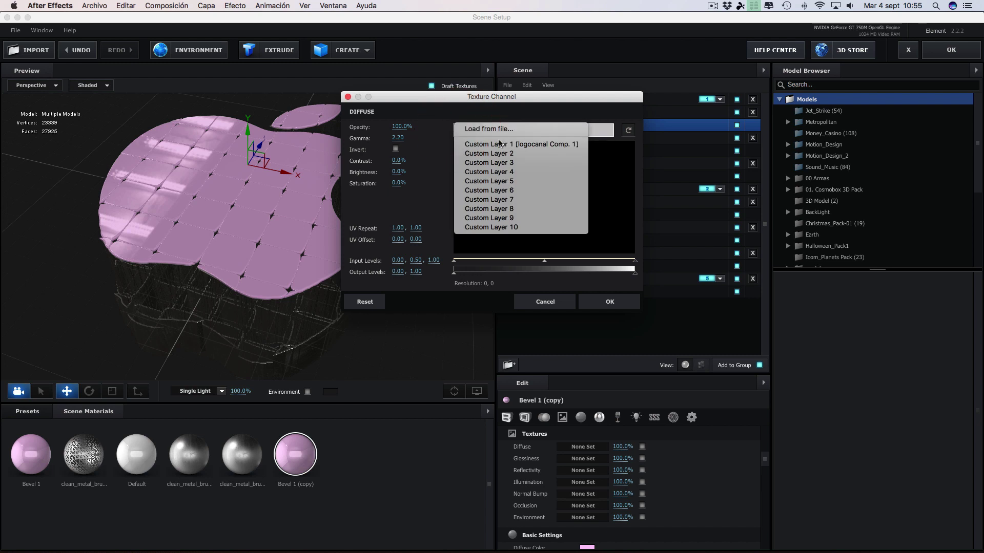
click(492, 145)
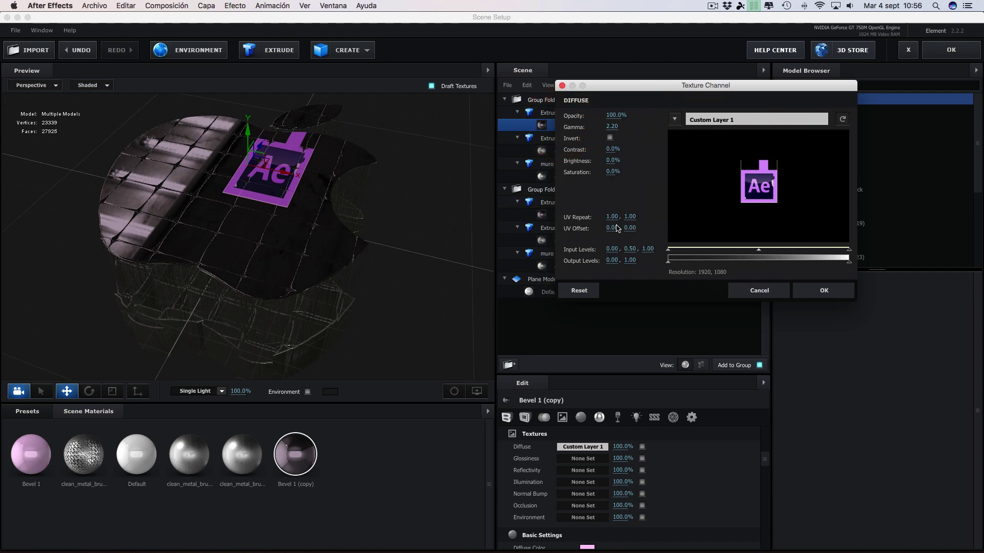
- Set the Ae texture's UV repeat to 0.22, 0.41 and offset to 0.41, 0.25
drag(611, 228, 616, 227)
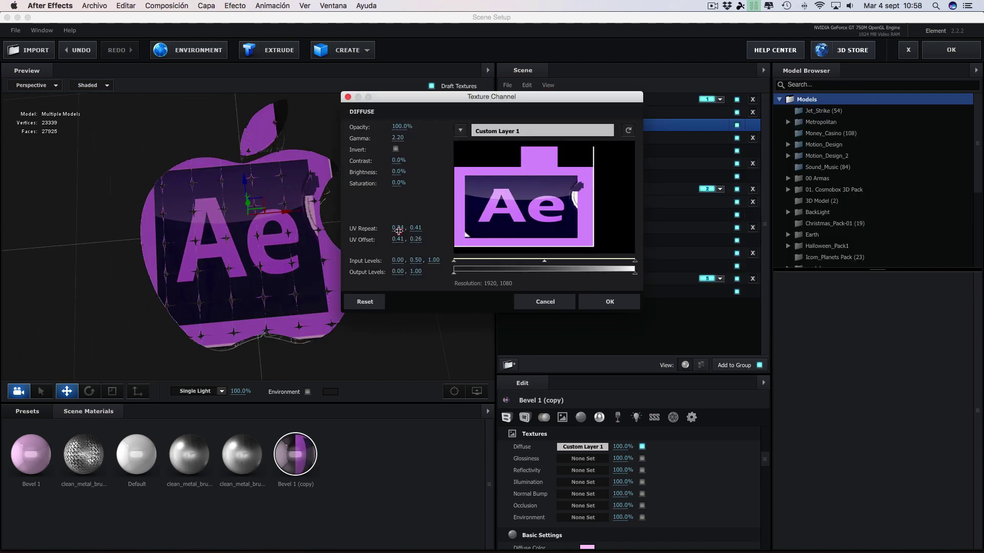
drag(399, 231, 398, 231)
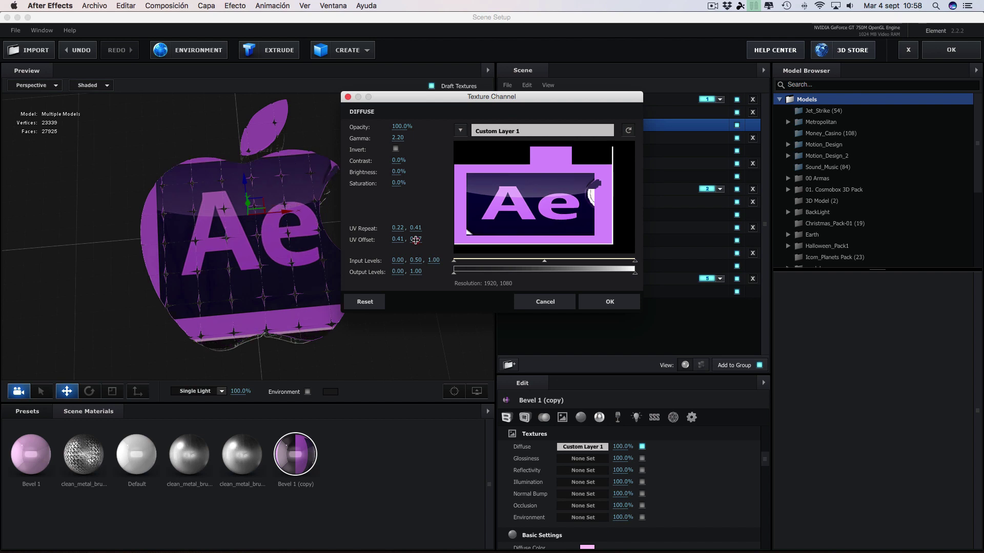
drag(415, 240, 415, 239)
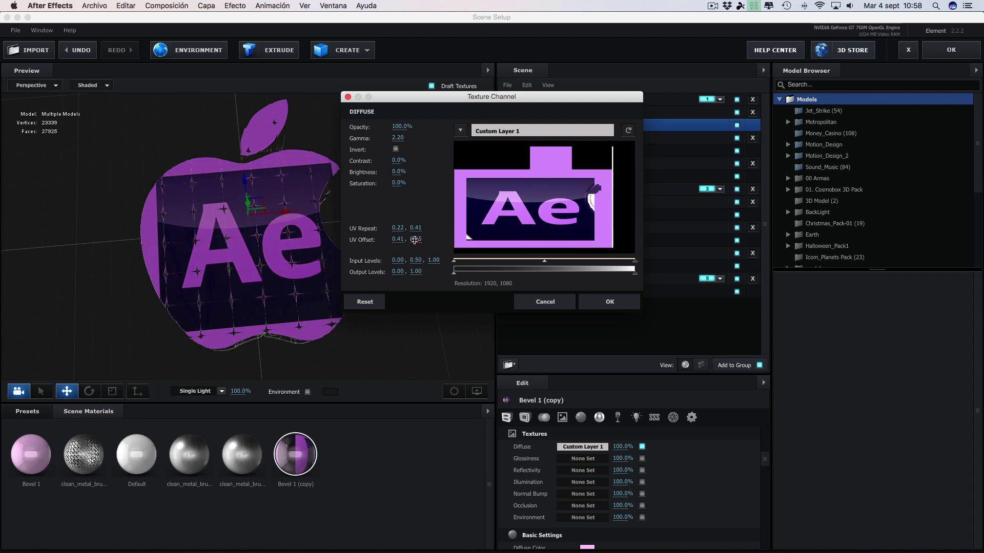
click(414, 240)
drag(438, 104, 513, 105)
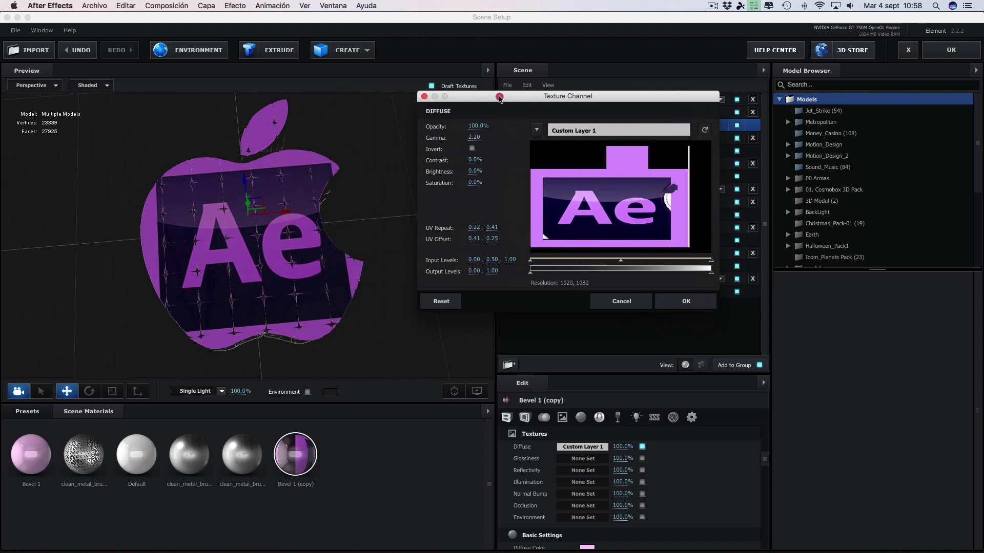
click(681, 301)
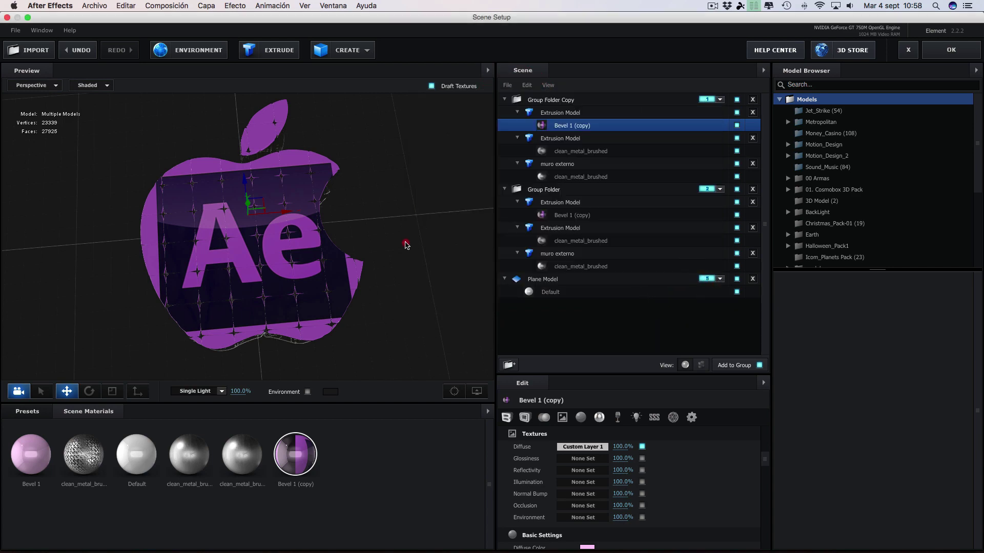
drag(400, 220, 419, 206)
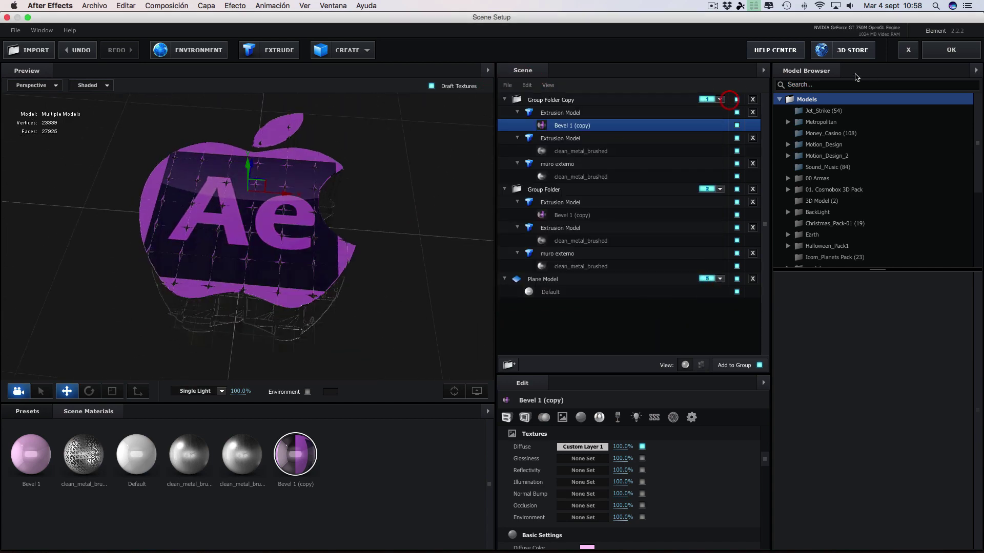
- Apply the Element scene and hide the logocanal Comp. 1 layer
click(950, 50)
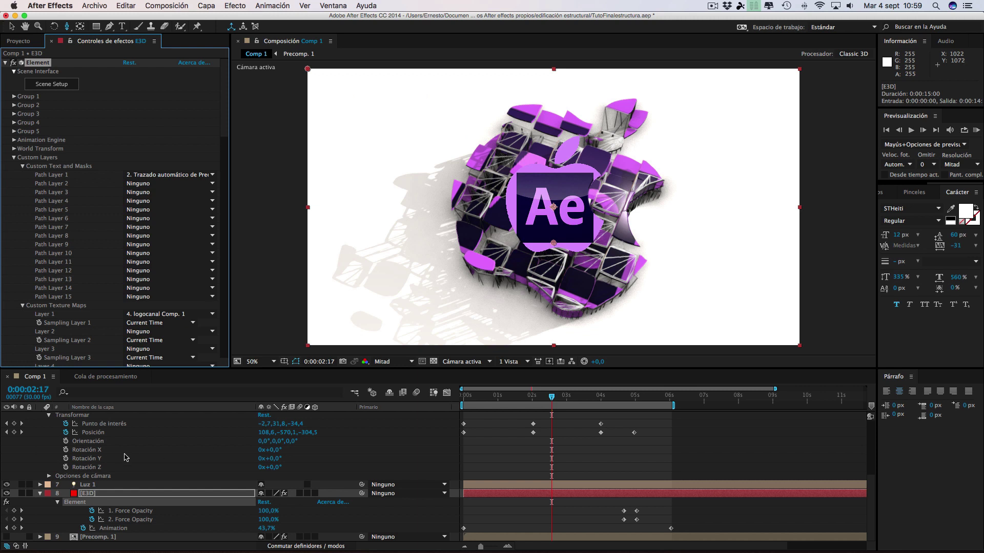
scroll(119, 456, up, 5)
scroll(119, 456, right, 1)
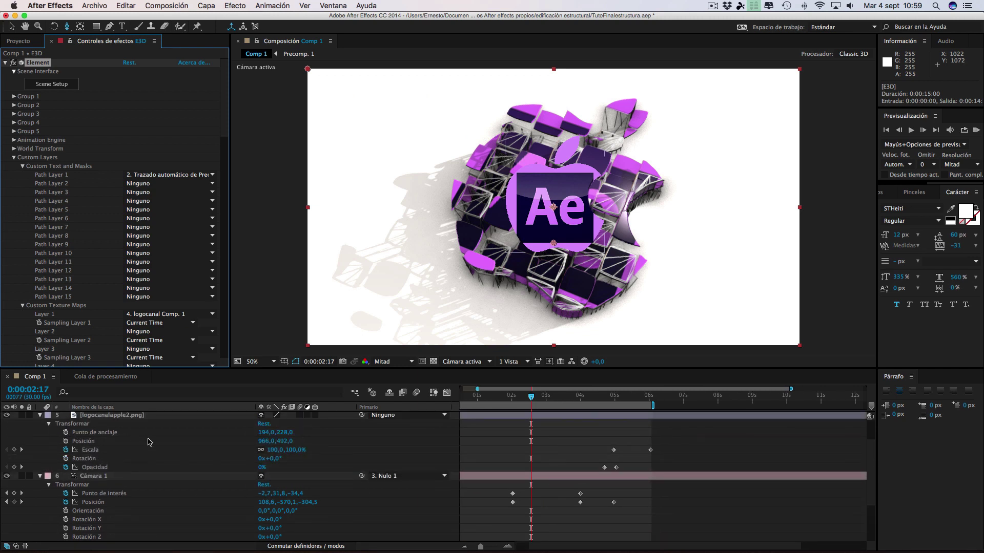
scroll(142, 463, down, 1)
scroll(141, 463, down, 3)
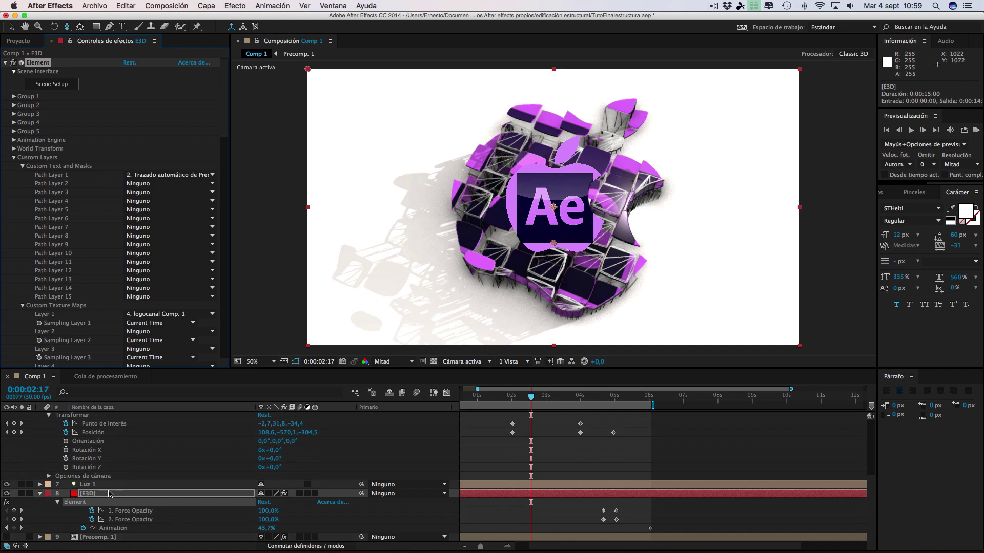
scroll(96, 473, up, 5)
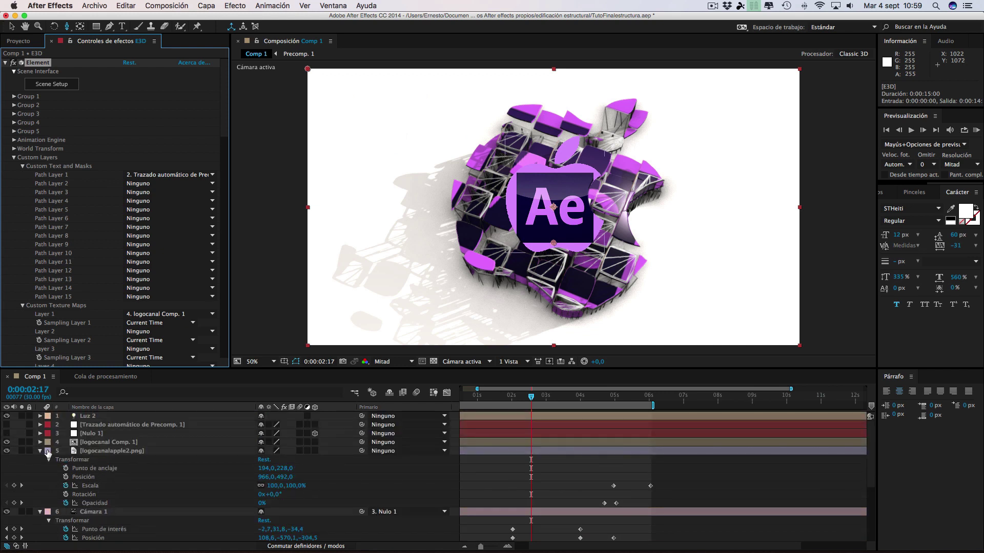
click(7, 442)
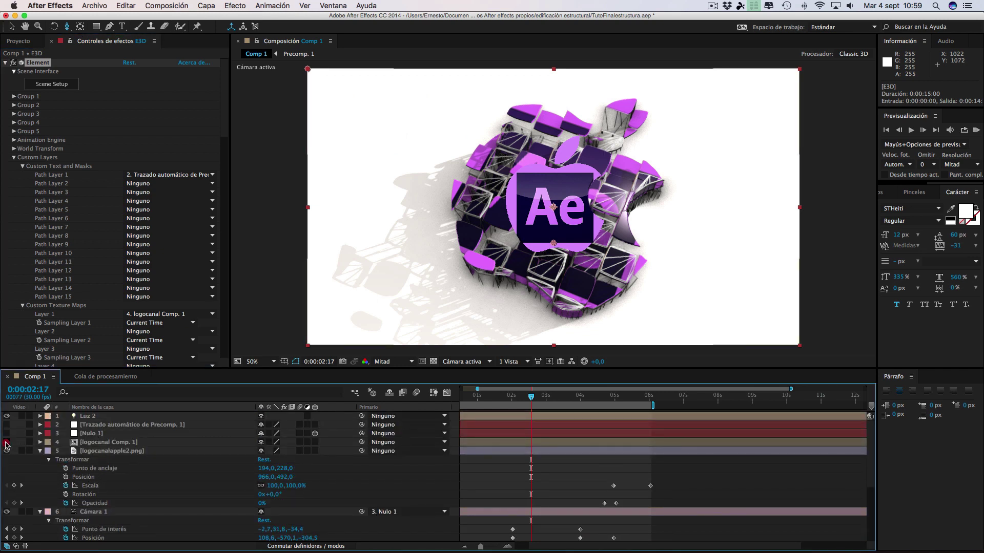
- Scrub the cube apple animation and settle on 0:00:03:00
click(571, 399)
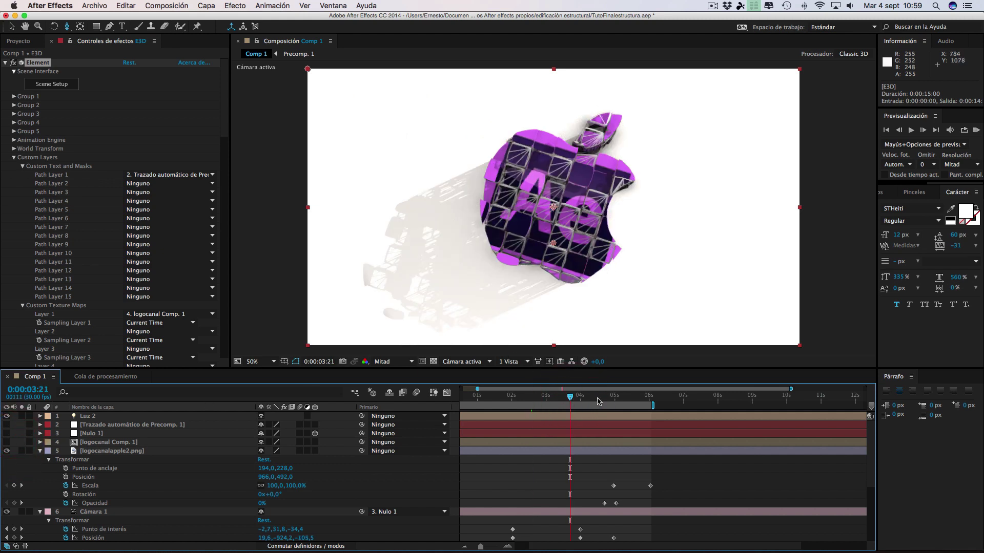
click(597, 400)
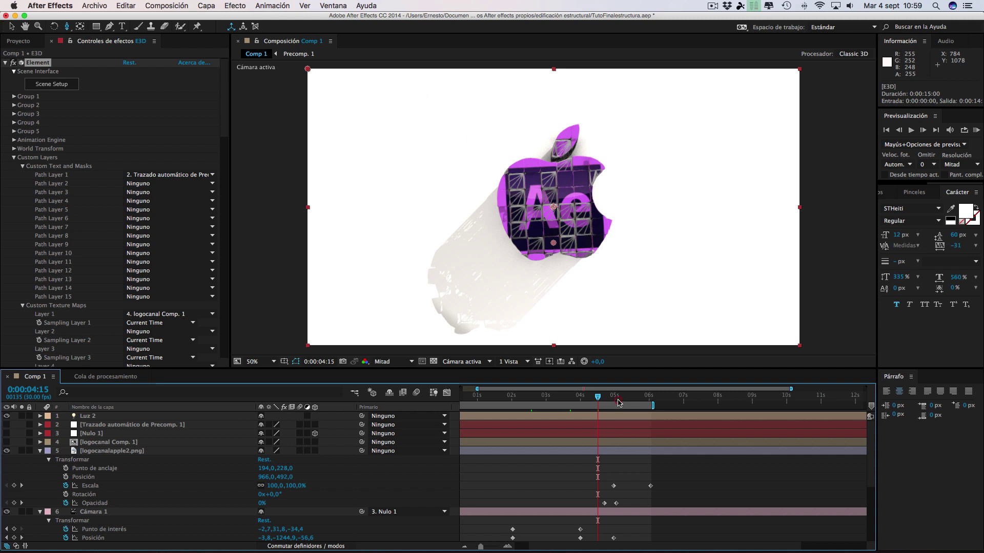
click(618, 399)
click(564, 400)
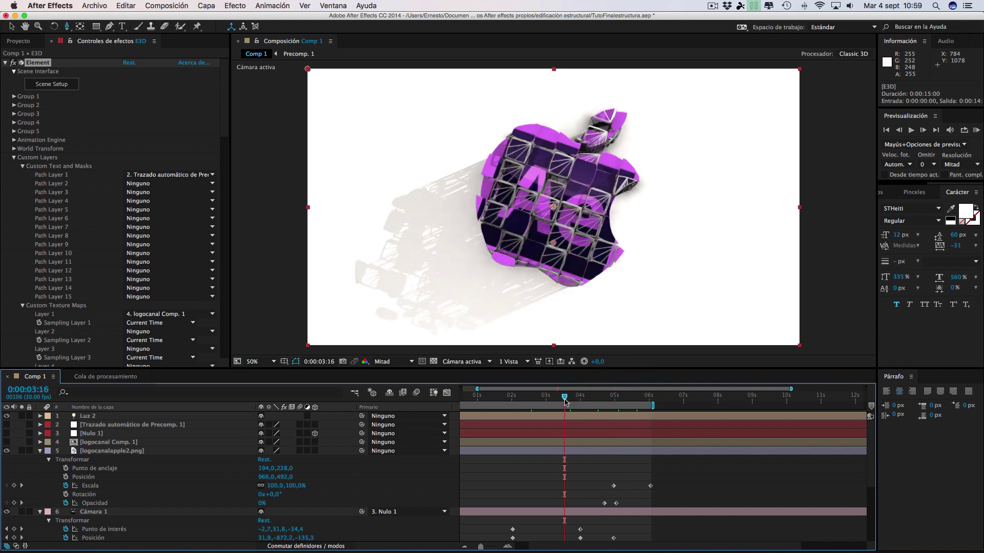
click(546, 401)
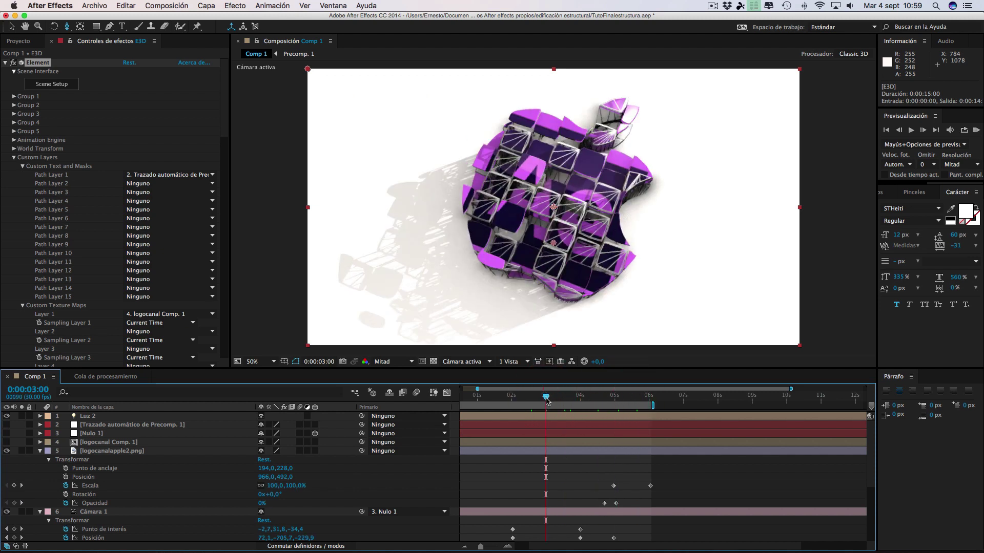
- Set the Custom Layer 1 diffuse texture to 26% brightness and 13% contrast, then apply the scene
click(56, 84)
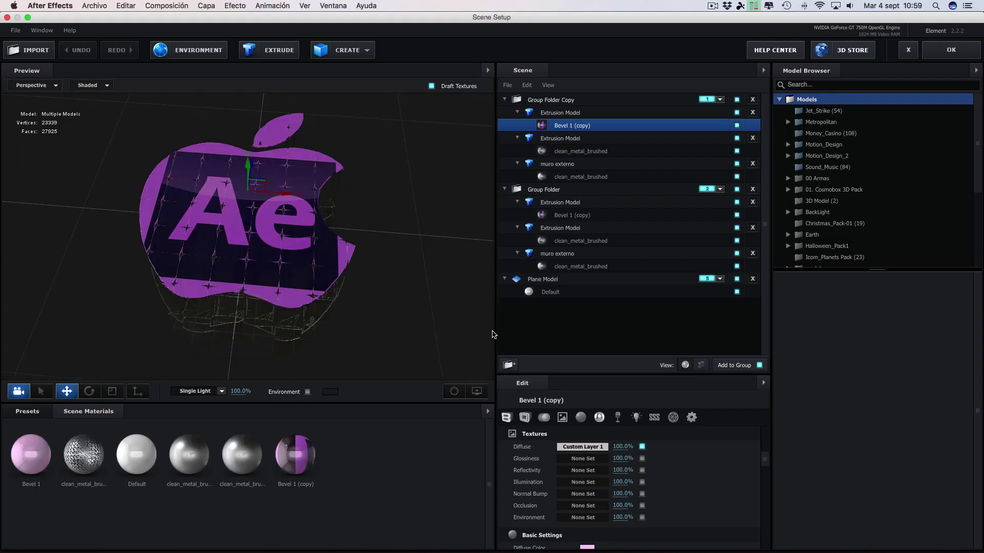
click(583, 447)
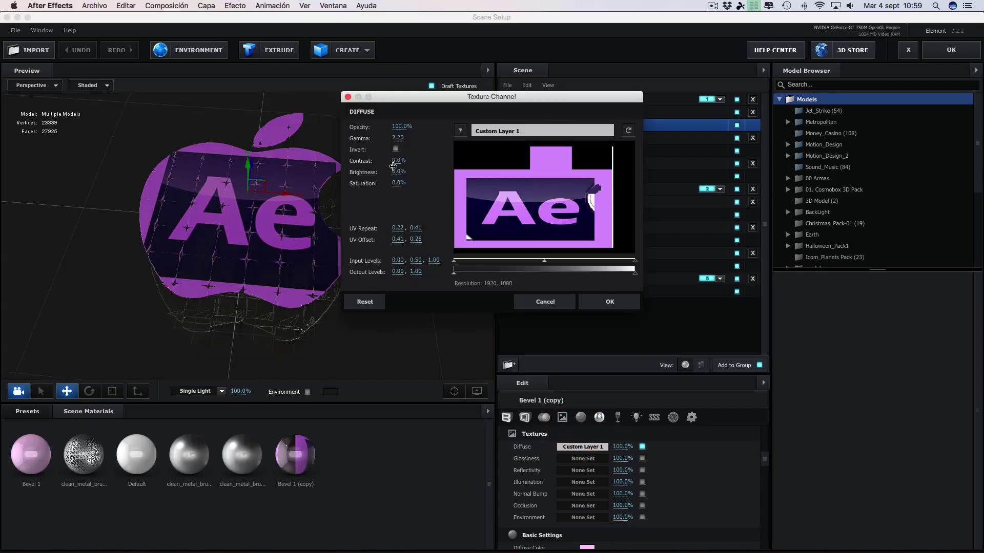
mouse_move(398, 173)
mouse_down()
mouse_move(401, 160)
mouse_move(405, 172)
mouse_up()
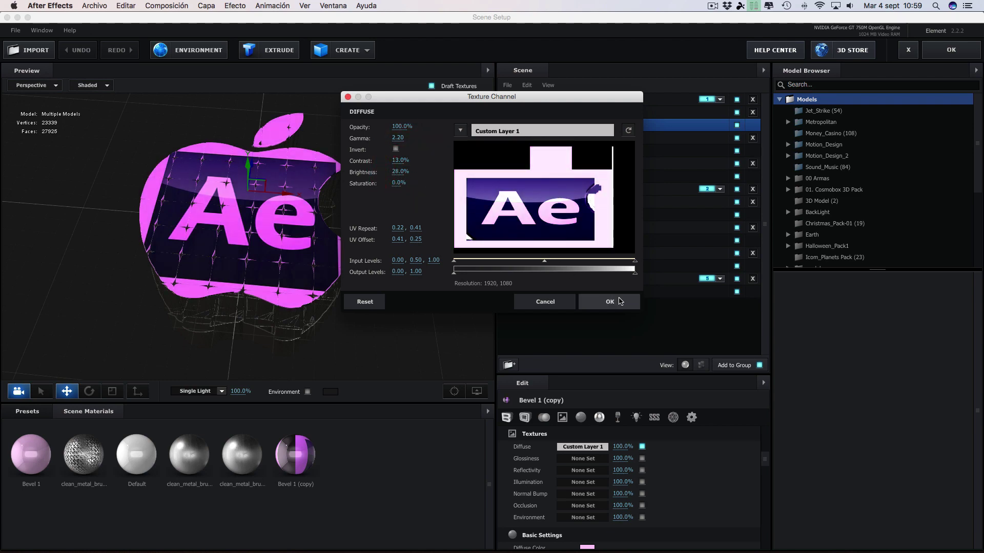
click(610, 301)
click(951, 49)
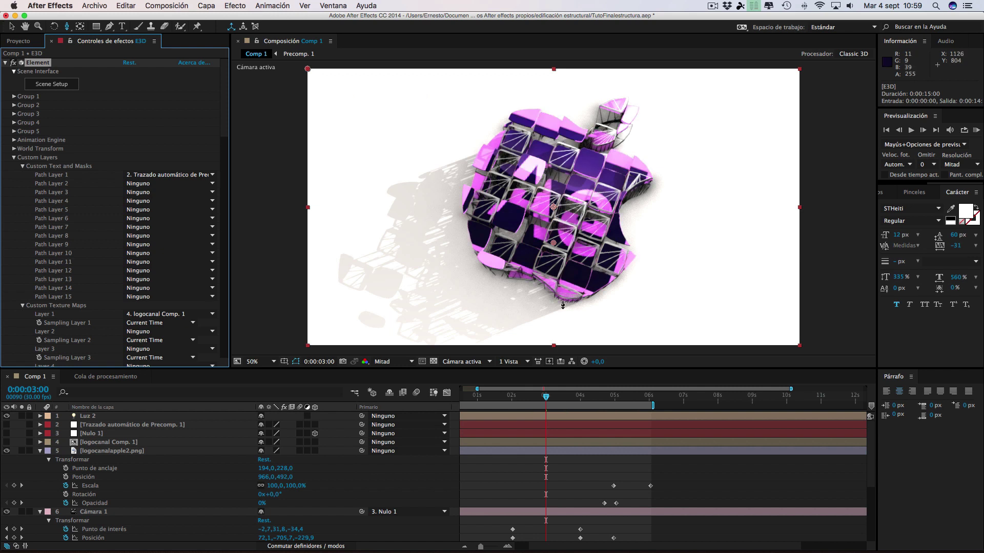
- Preview the apple animation from 0:00:04:03 onward, then stop playback
click(586, 401)
drag(597, 402, 633, 402)
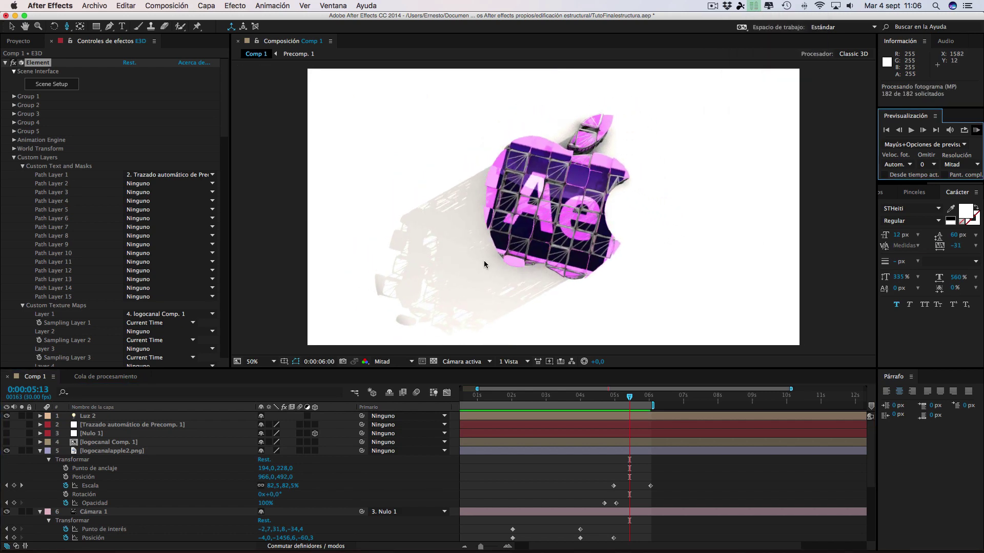
key(space)
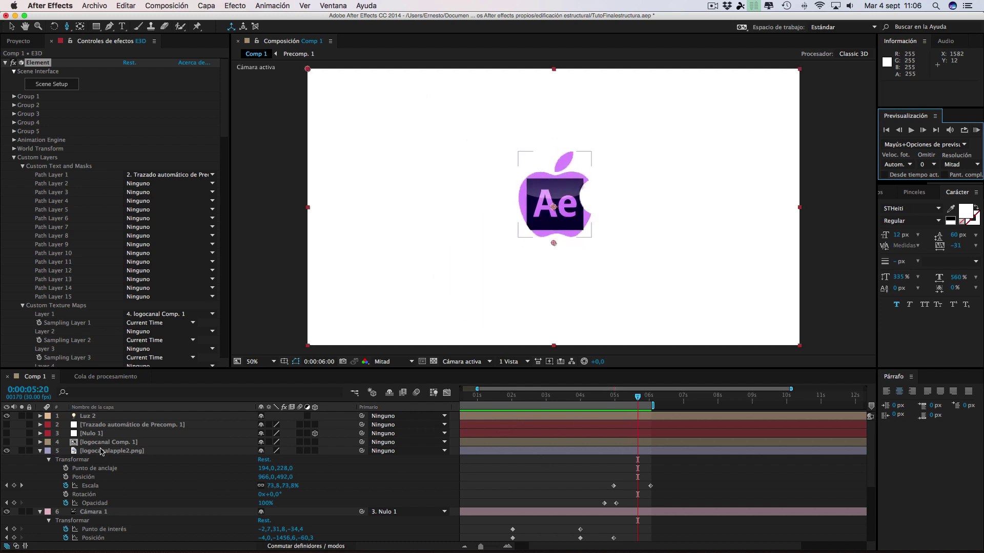
- Marquee-select Cámara 1's Position and Point of Interest keyframes
scroll(101, 451, right, 5)
scroll(116, 456, down, 3)
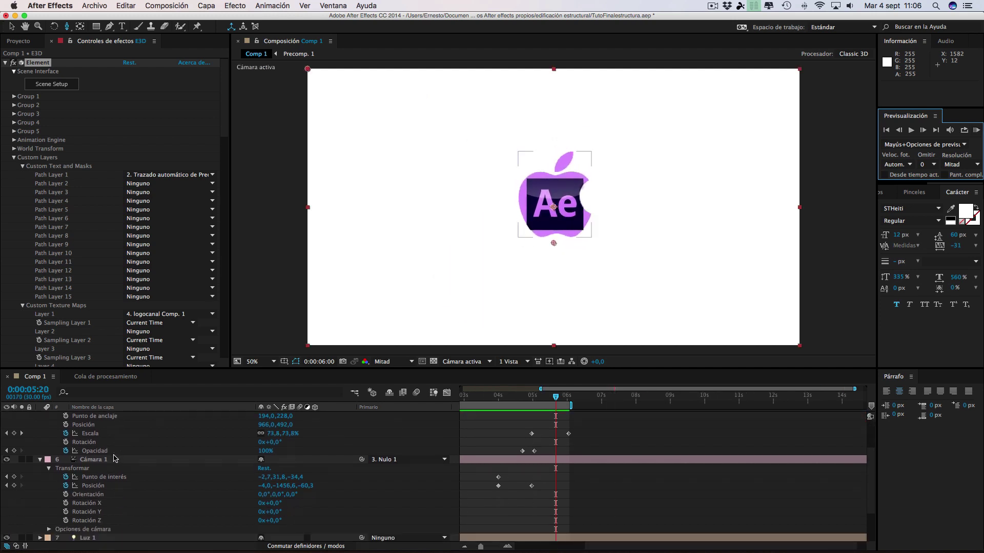
click(534, 497)
drag(579, 498, 469, 475)
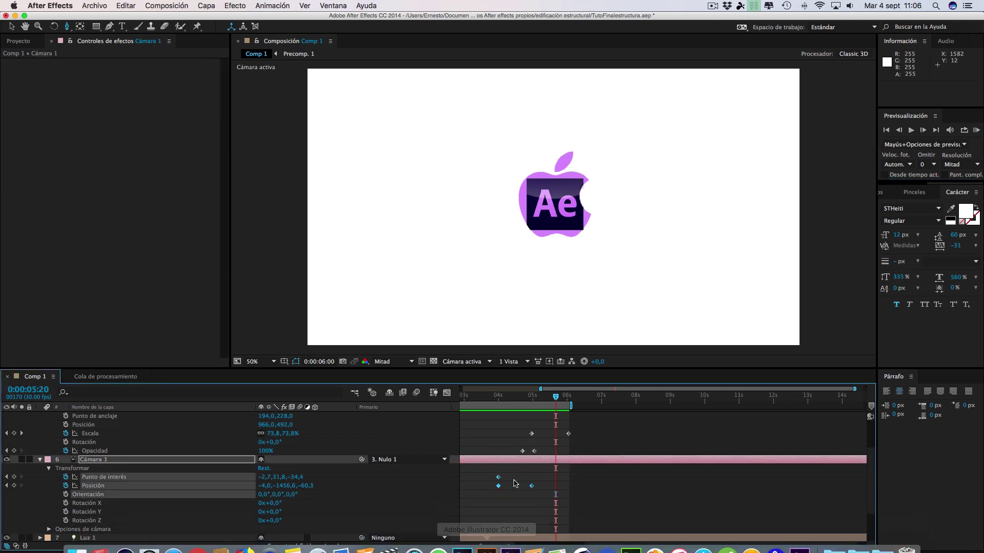
- Apply Easy Ease to all Camera 1 Position and Point of Interest keyframes across 15 seconds
click(464, 545)
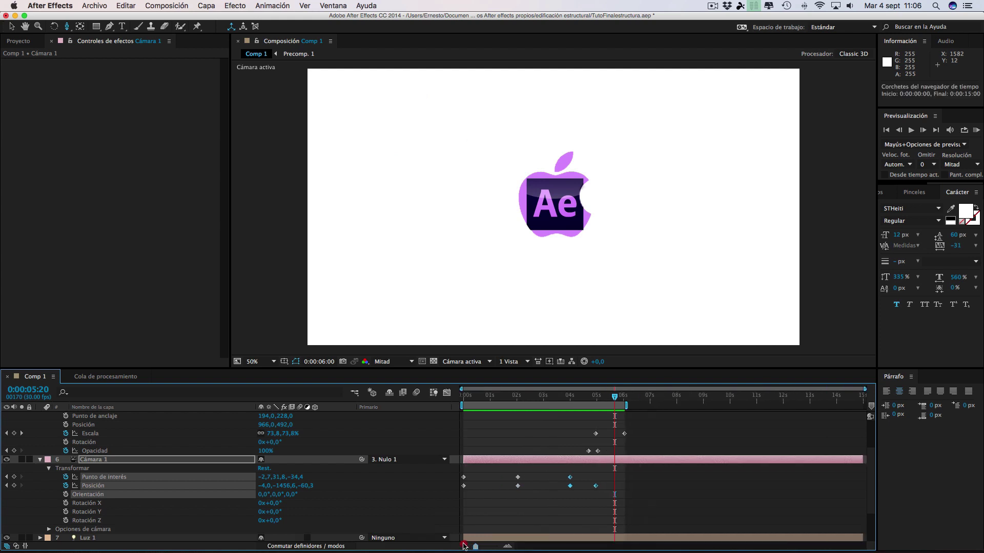
drag(636, 490, 459, 472)
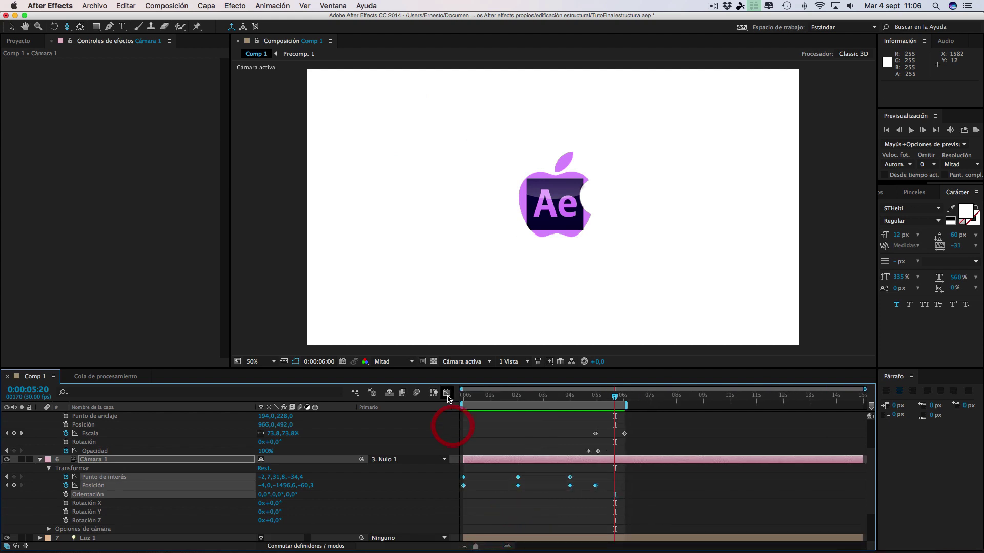
click(447, 393)
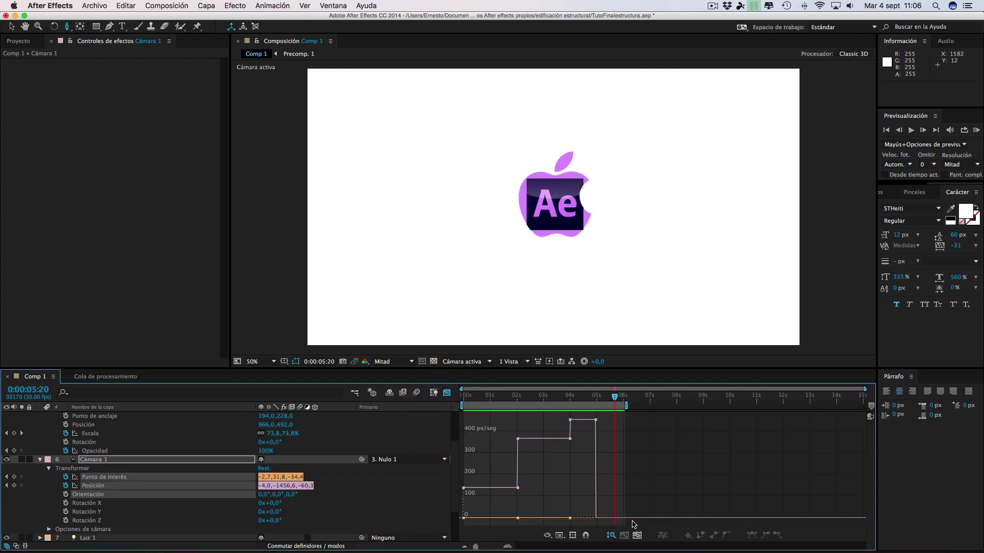
drag(634, 524, 442, 413)
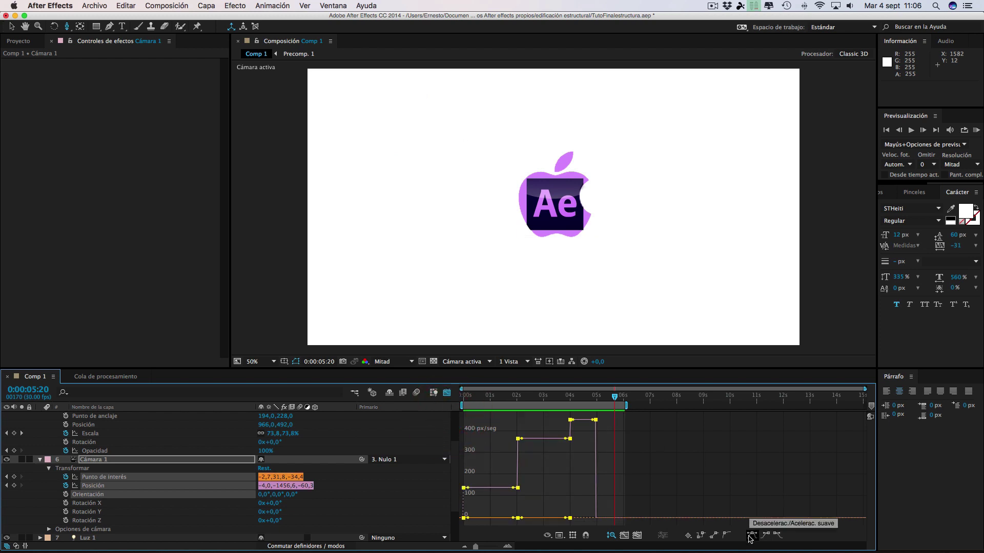
click(751, 536)
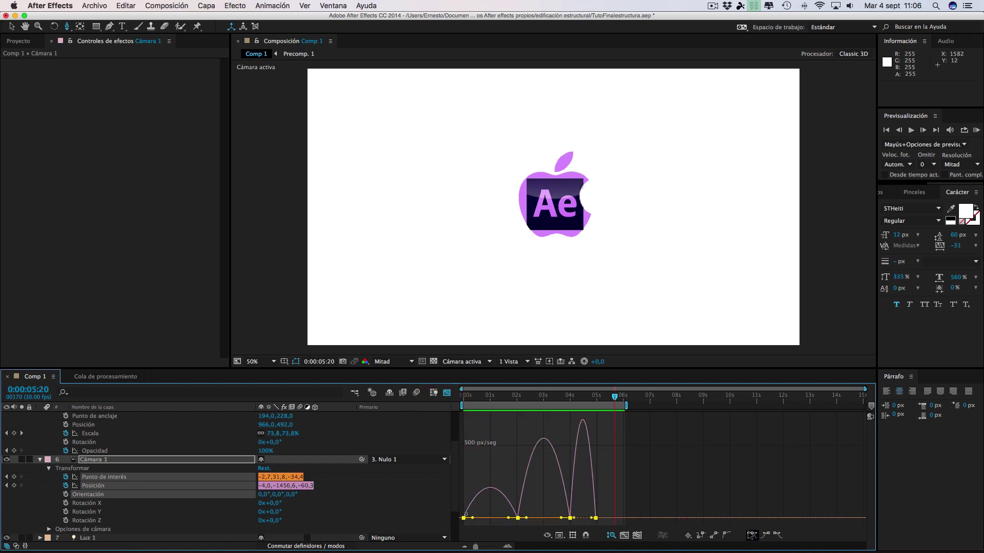
click(446, 393)
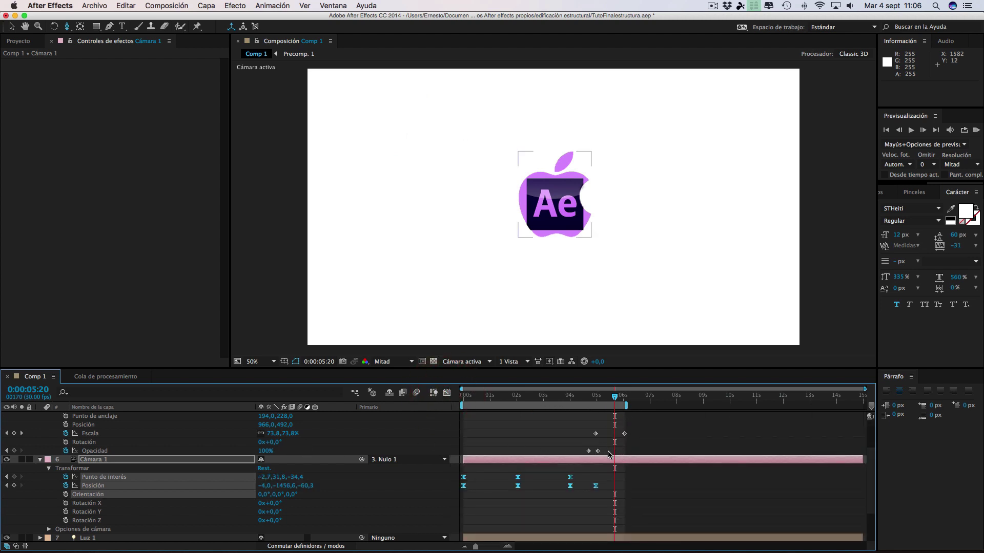
- Apply Easy Ease to the logocanalapple2.png Scale and Opacity keyframes
drag(634, 451, 556, 429)
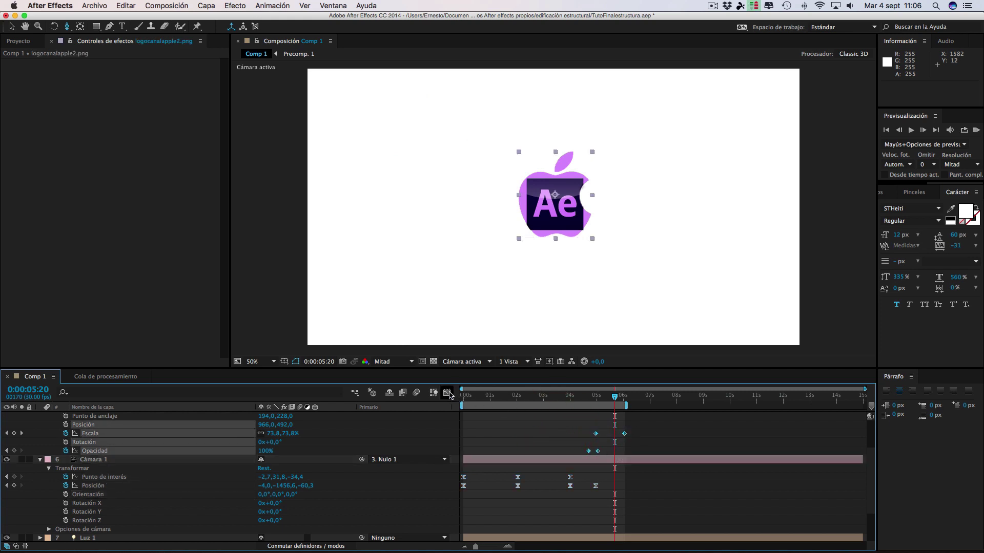
click(446, 393)
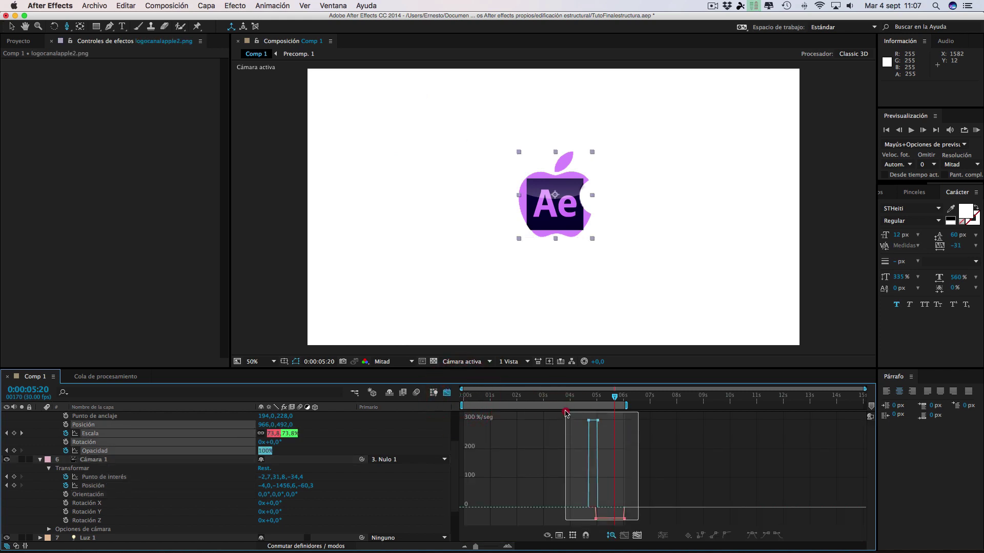
click(752, 534)
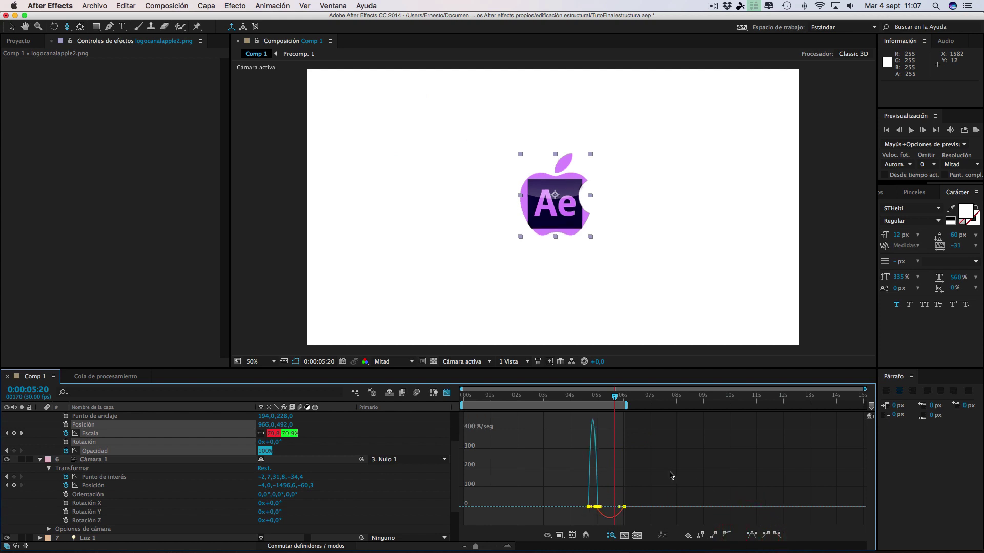
click(460, 392)
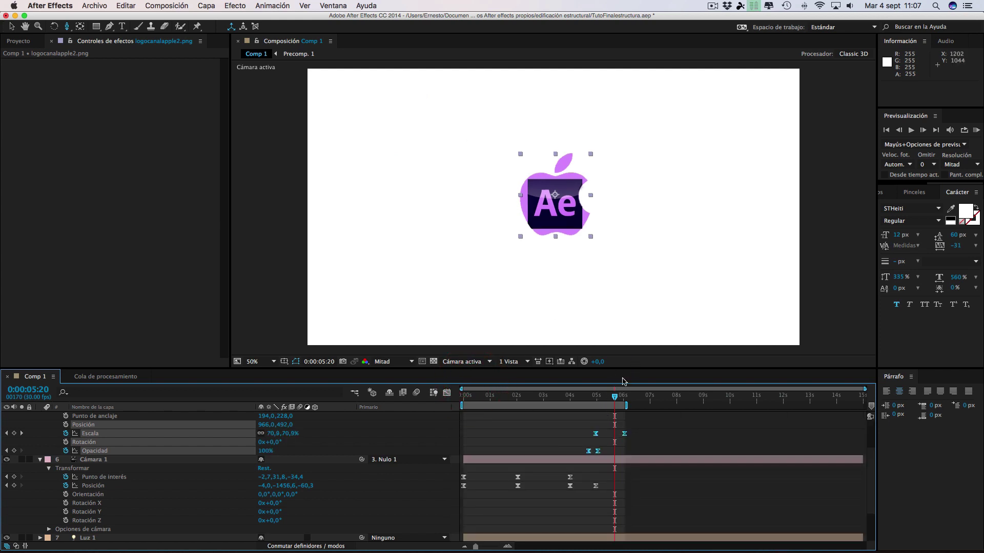
scroll(600, 418, up, 3)
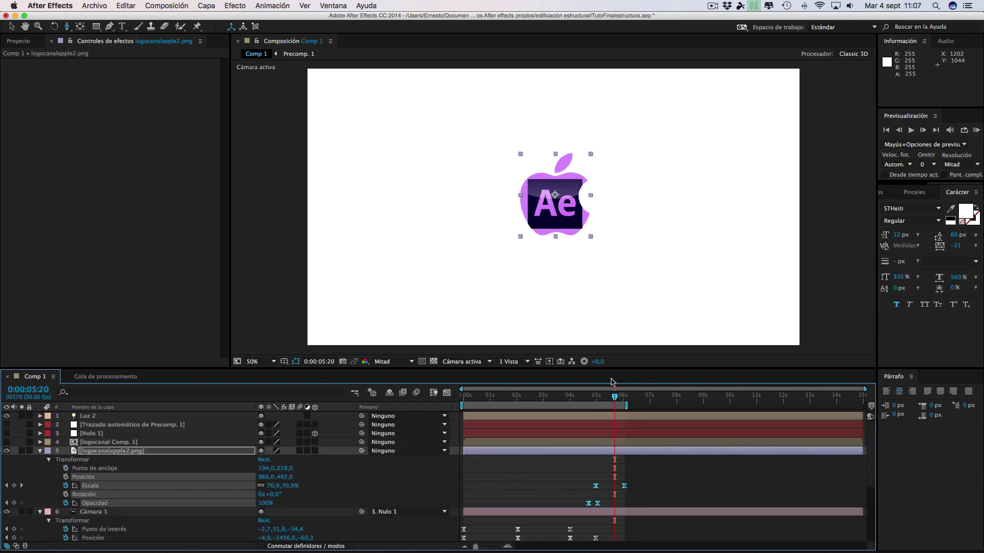
click(712, 6)
- Drag the camera Position influence handles to reshape both speed arches and lower the peaks
click(781, 35)
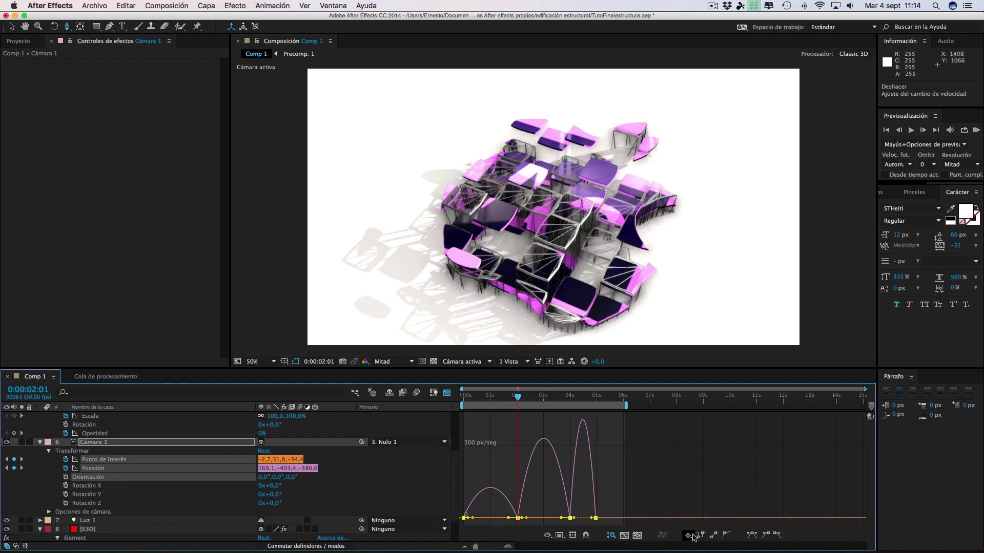
drag(508, 518, 502, 518)
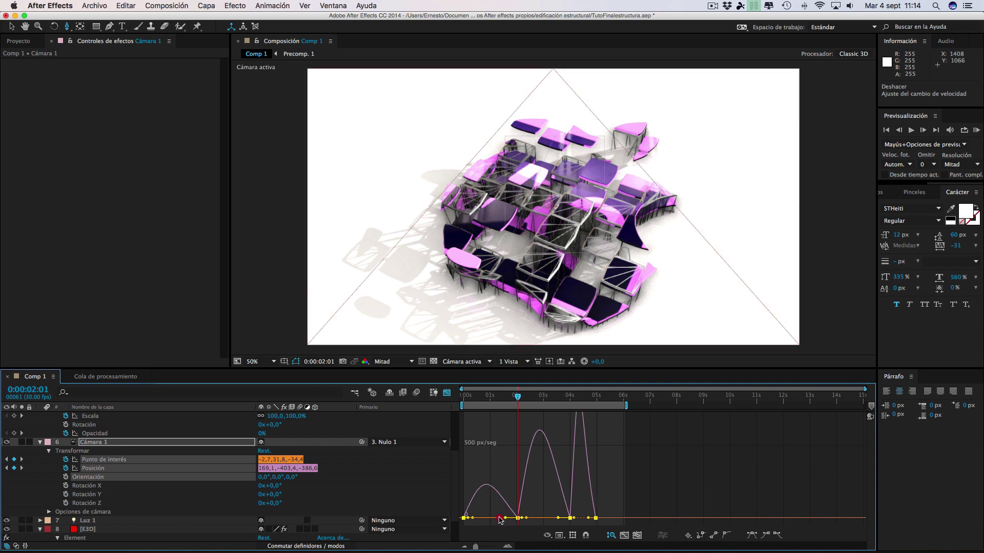
drag(499, 518, 540, 519)
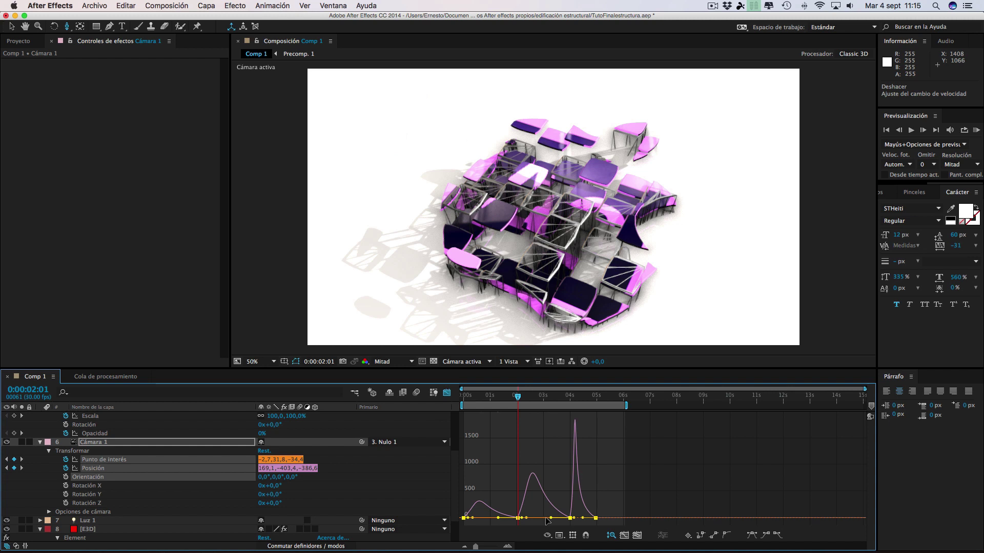
drag(525, 518, 533, 520)
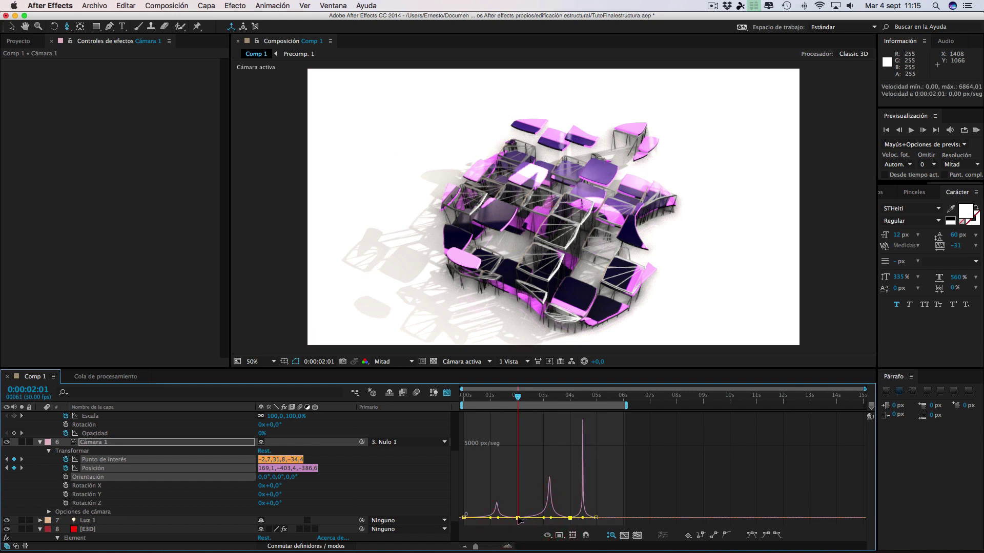
drag(517, 518, 517, 516)
- Smooth the speed at the 0:00:02:01 camera keyframe and check the move at 0:00:01:14
click(518, 517)
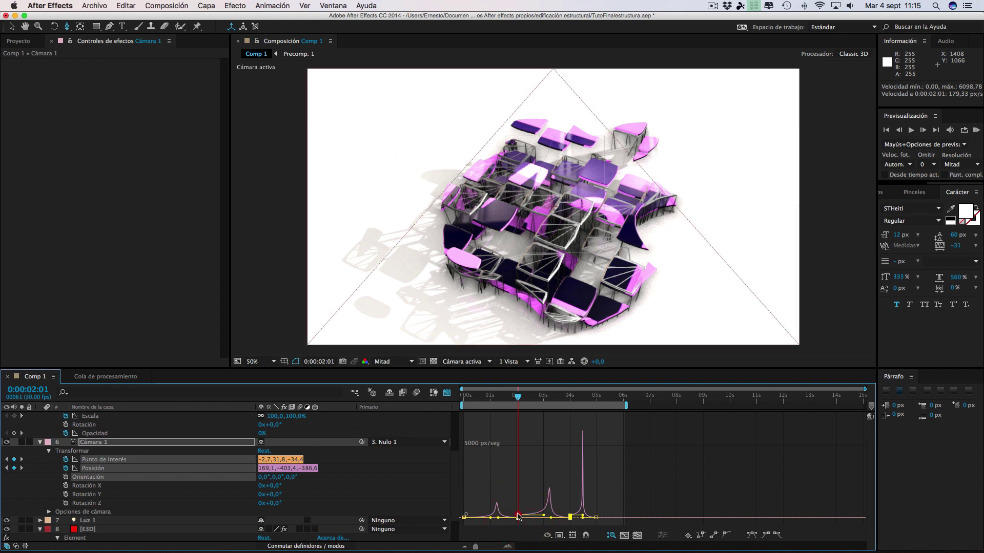
mouse_move(529, 503)
mouse_down()
mouse_move(515, 523)
mouse_move(519, 513)
mouse_move(554, 513)
mouse_up()
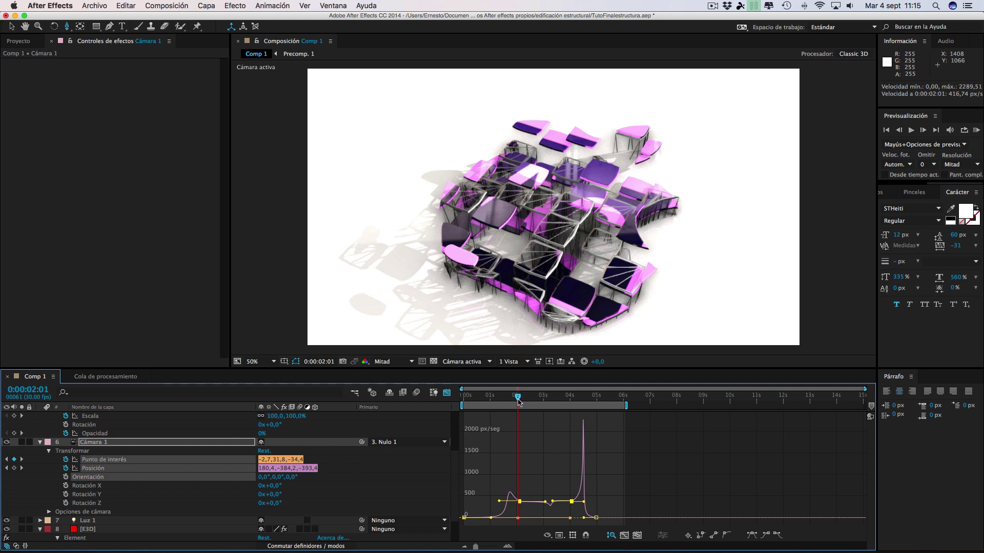
key(Page_Up)
key(Page_Up)
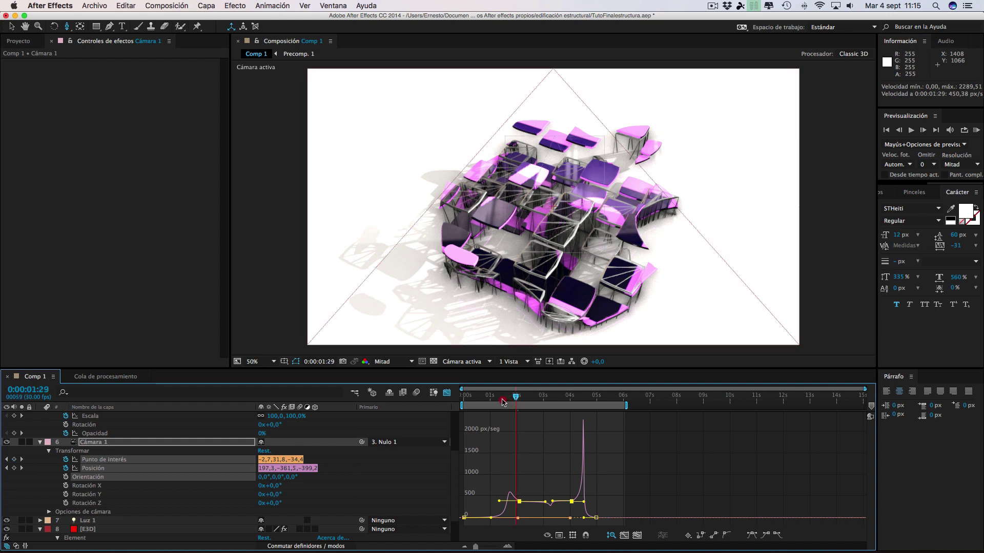
key(Page_Up)
key(Page_Up)
key(Page_Up)
- Select both Escala keyframes of logocanalapple2.png and show their speed graph
click(496, 402)
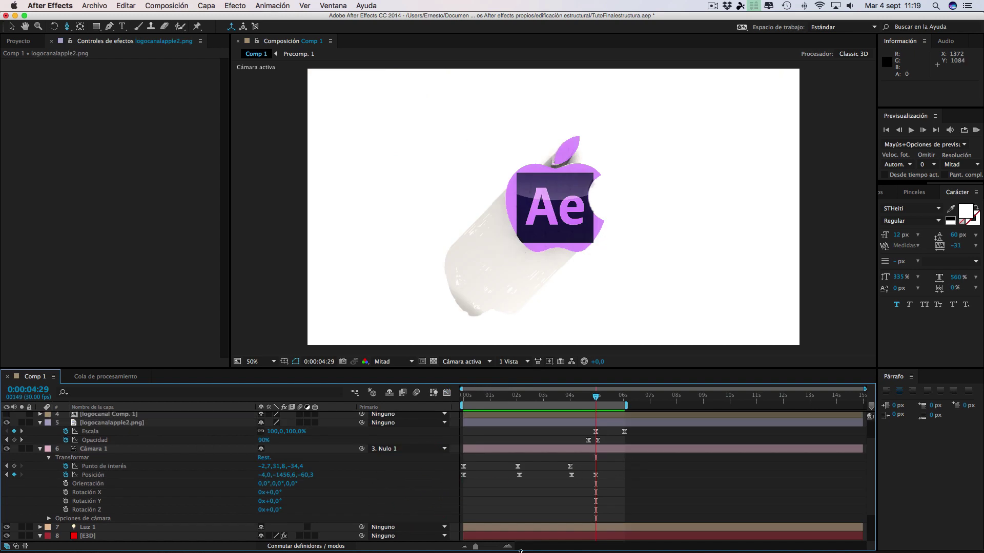
click(100, 425)
click(100, 425)
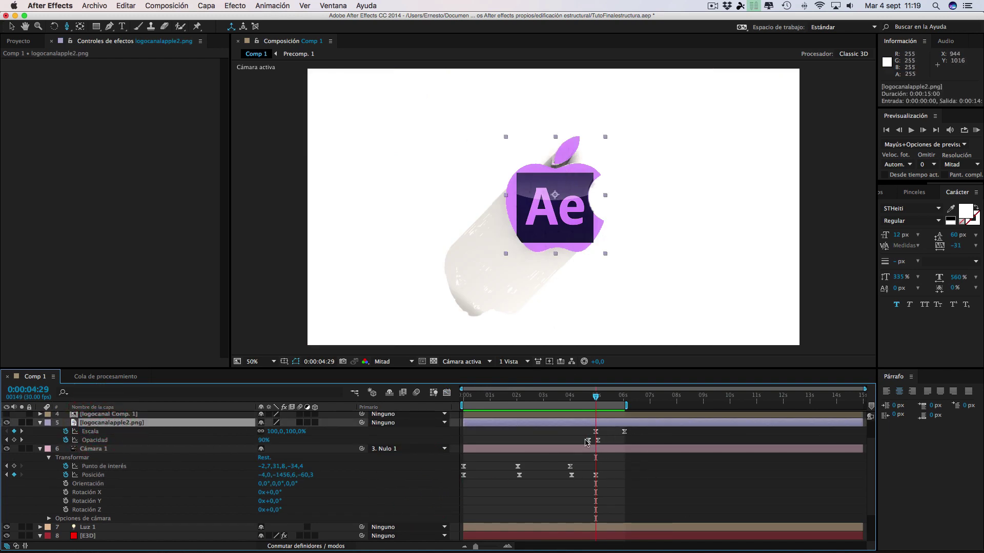
drag(579, 437, 637, 410)
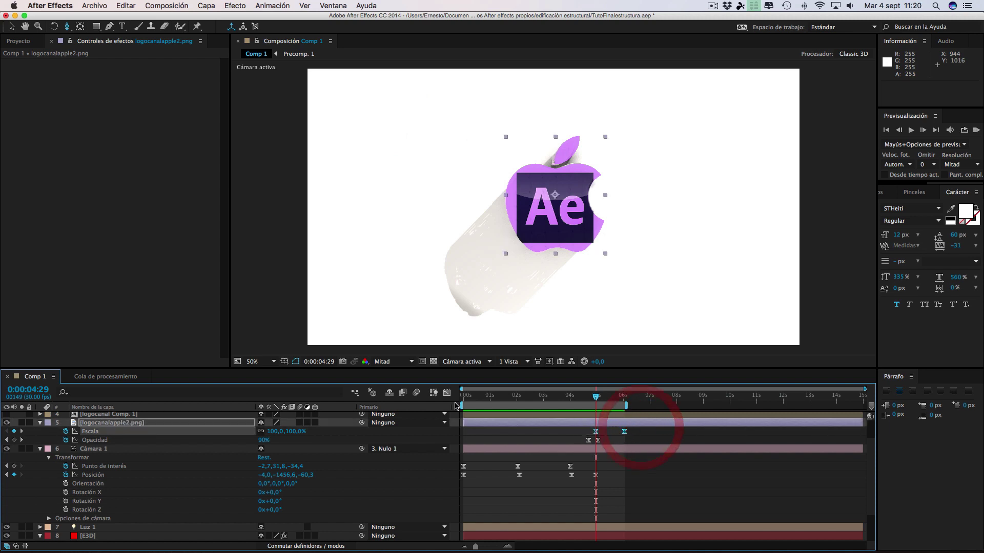
click(447, 393)
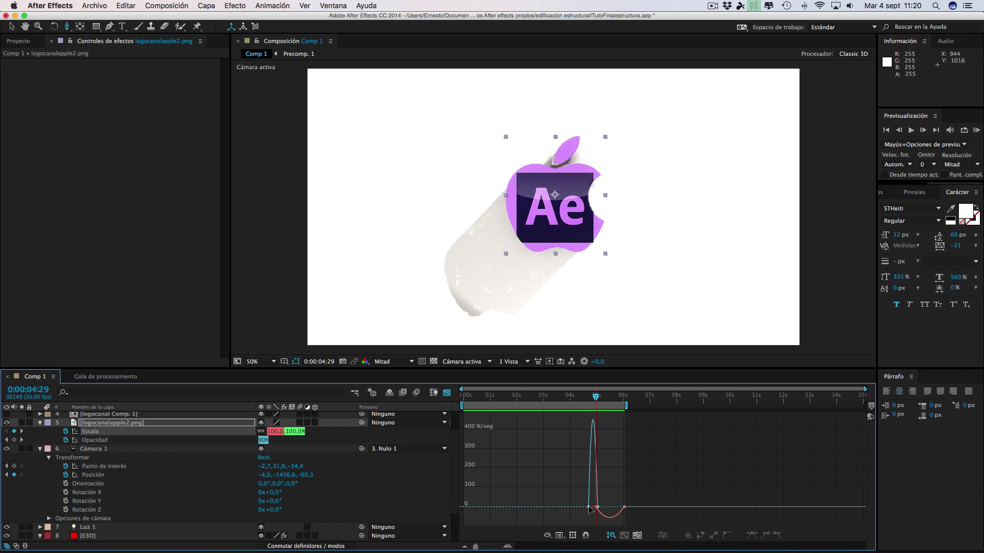
- Sharpen the first scale speed peak and deepen the ease into the final keyframe
click(589, 507)
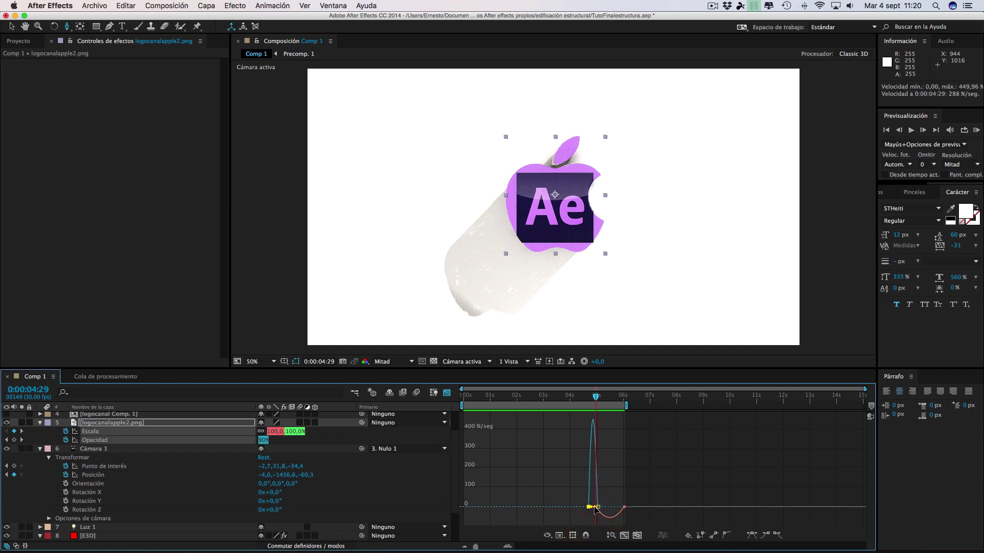
mouse_move(593, 507)
mouse_down()
mouse_move(584, 509)
mouse_move(609, 515)
mouse_up()
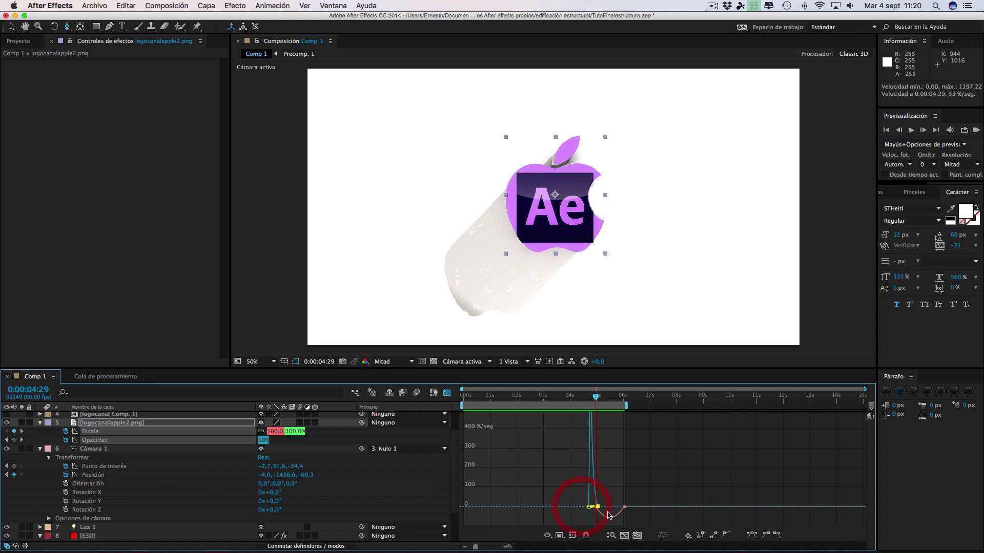
click(604, 520)
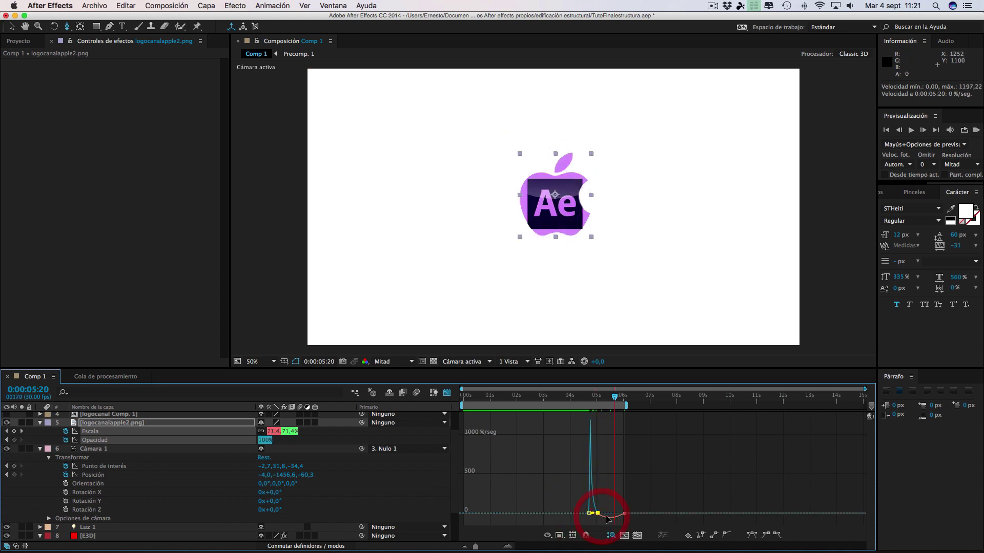
click(621, 514)
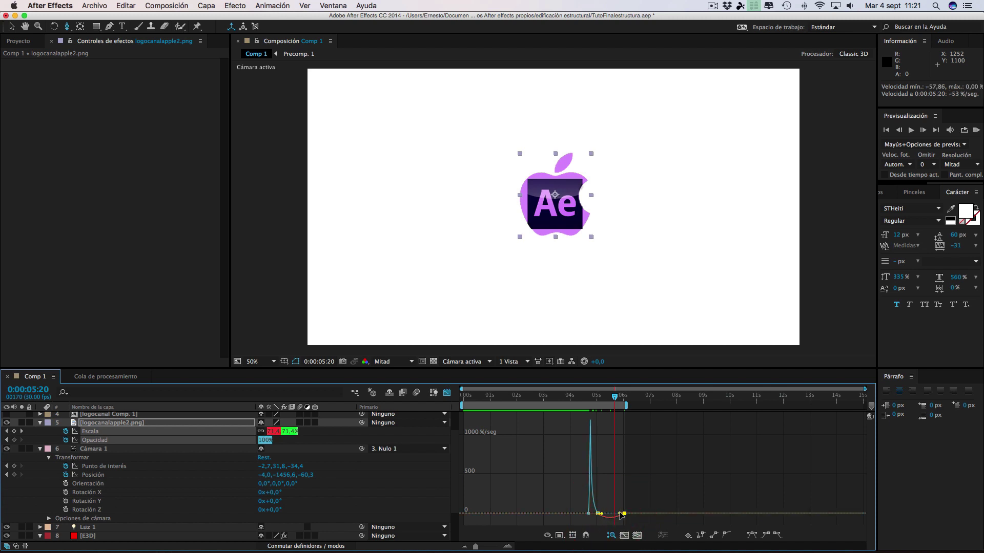
drag(611, 515, 599, 511)
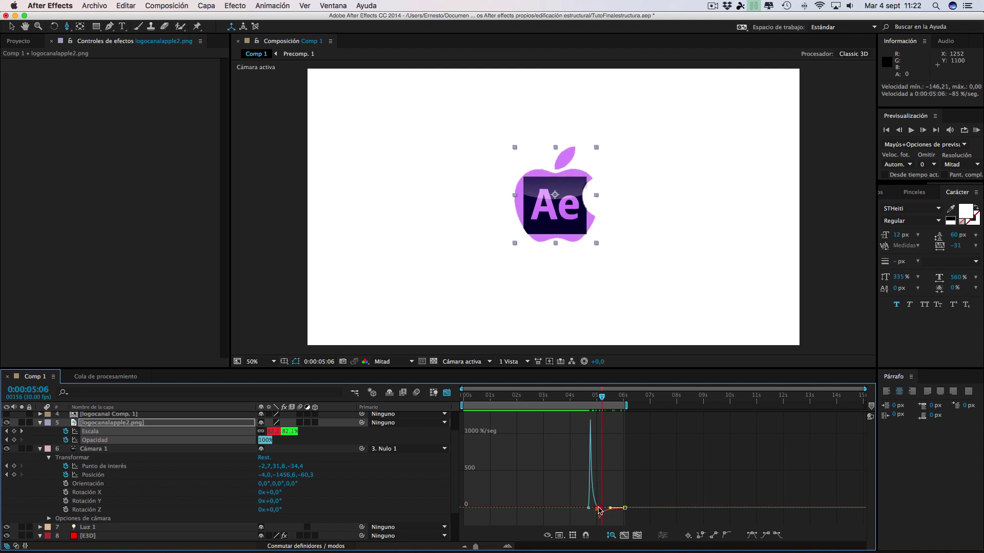
click(605, 509)
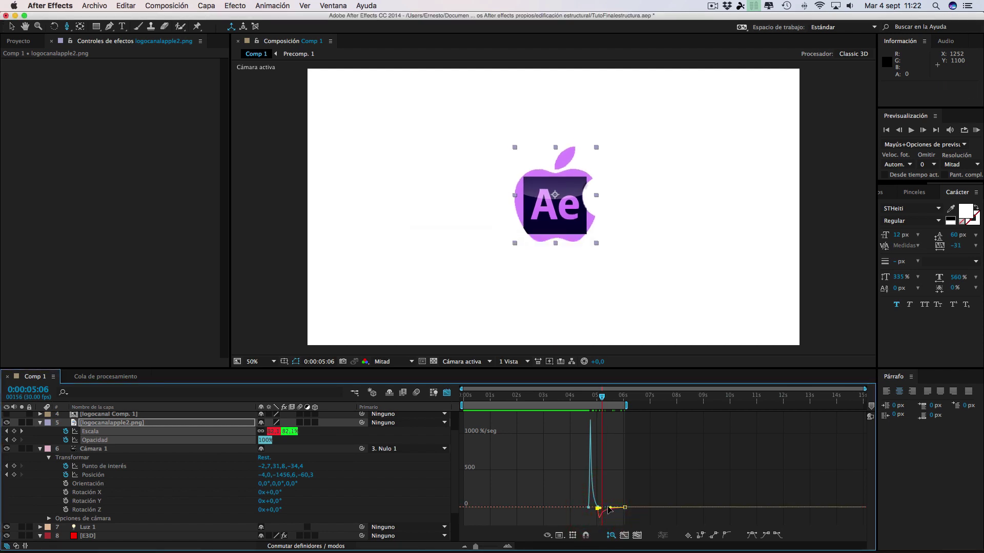
click(605, 509)
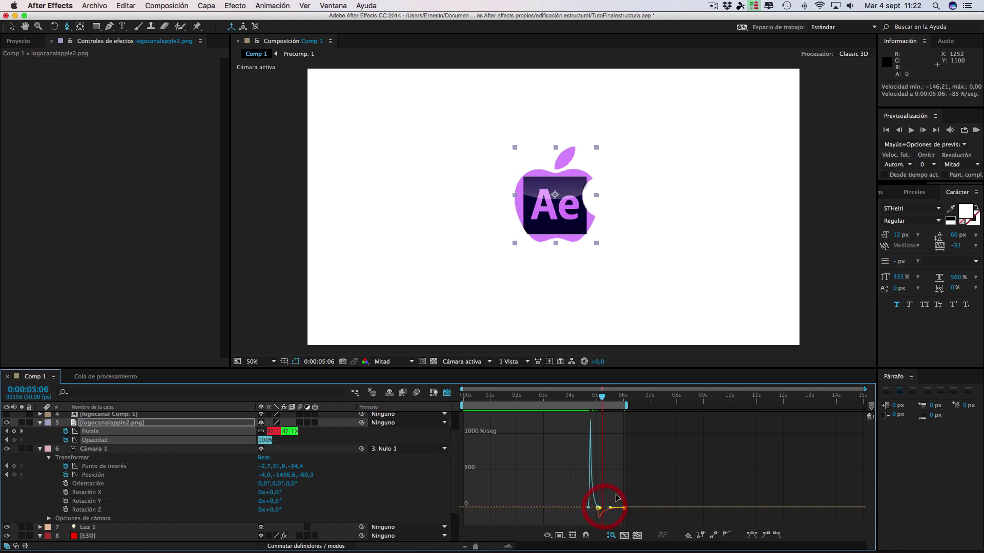
- Scrub near 5 seconds to 0:00:05:14 to check the logo shrinking
click(596, 400)
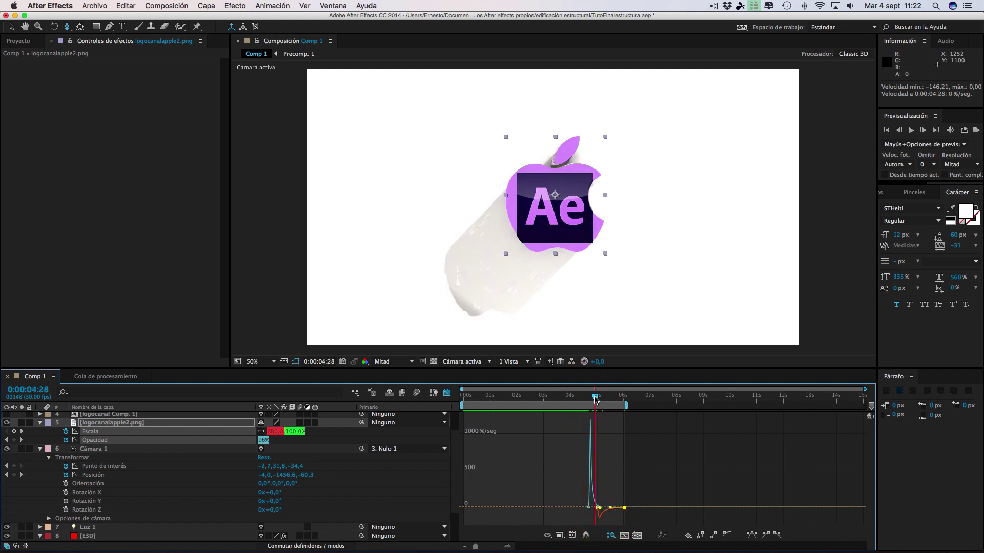
drag(600, 400, 606, 401)
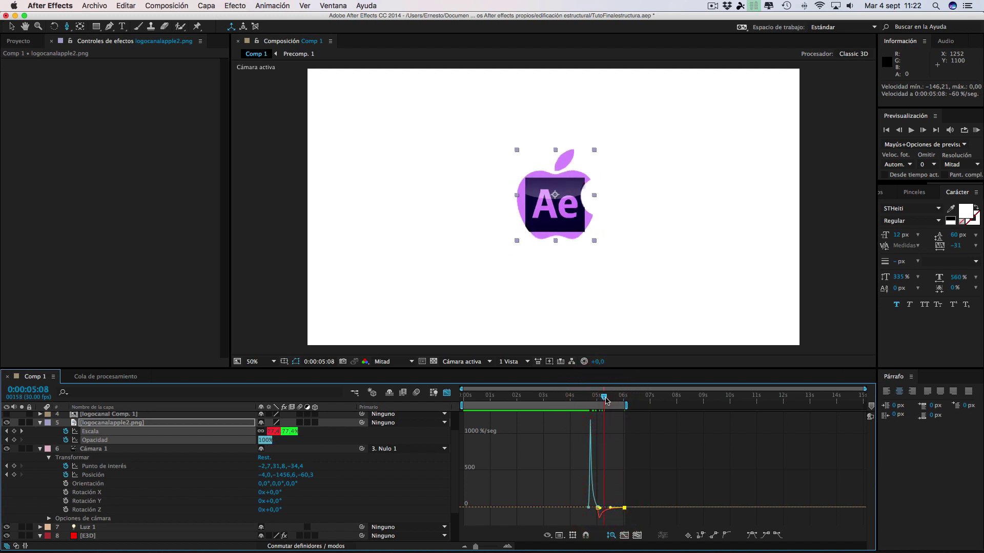
click(609, 399)
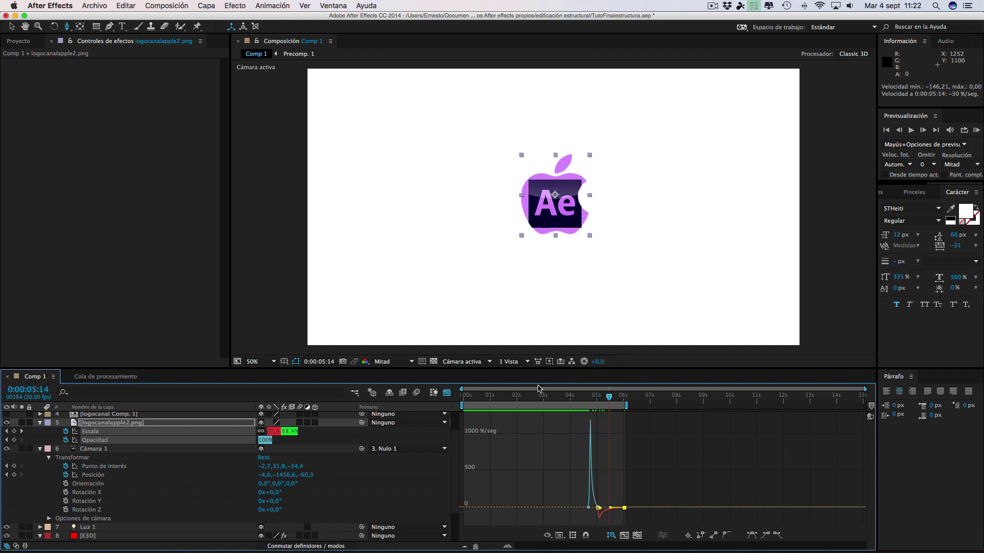
- Run a RAM preview of Comp 1 and let the logo animation render and play
click(977, 131)
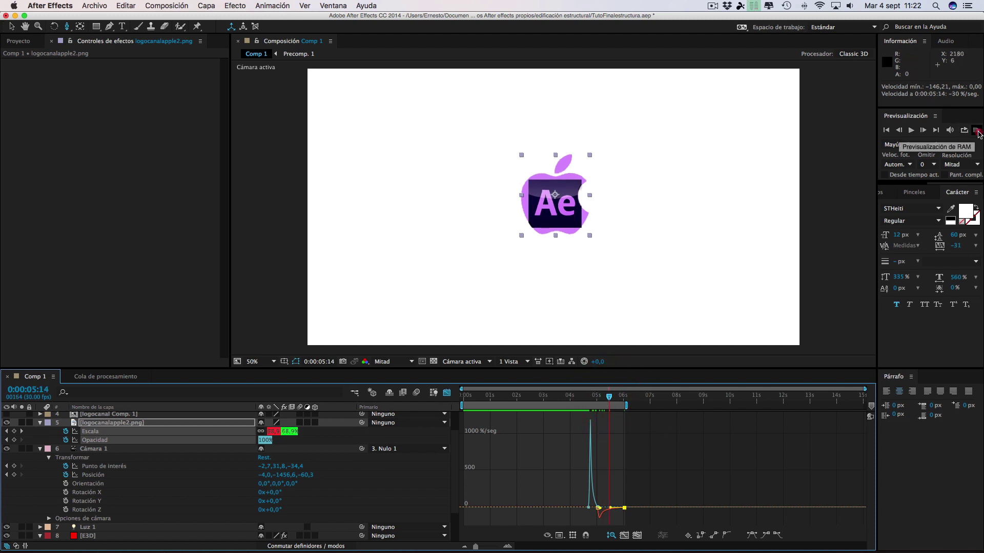
click(718, 7)
click(725, 37)
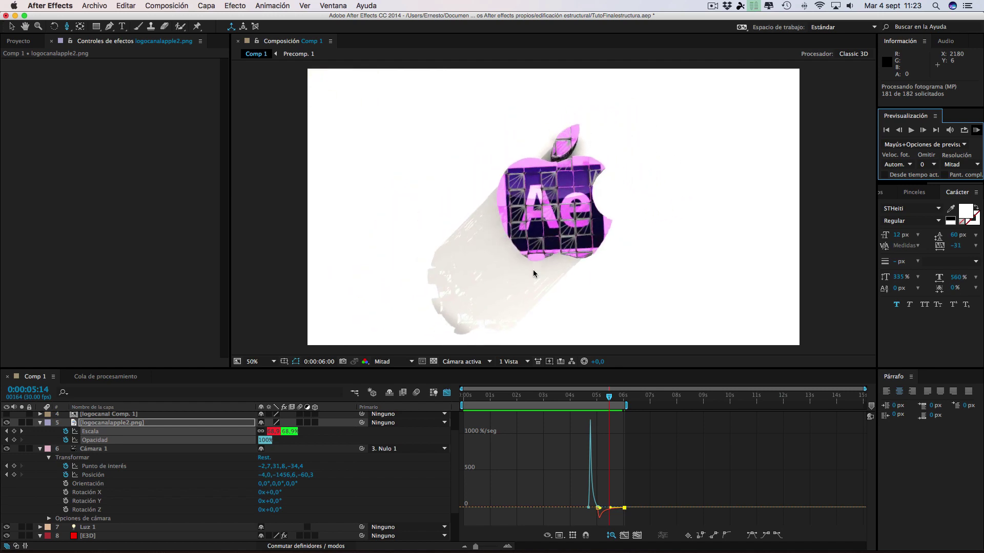
click(712, 8)
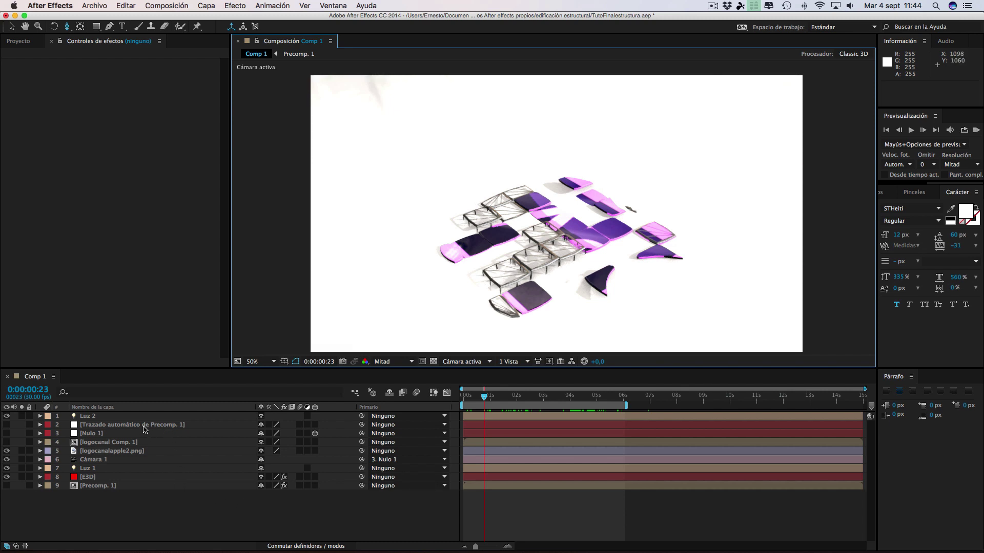
- Select the nine layers from Luz 2 down and precompose them as 'Precomp. 2'
click(117, 416)
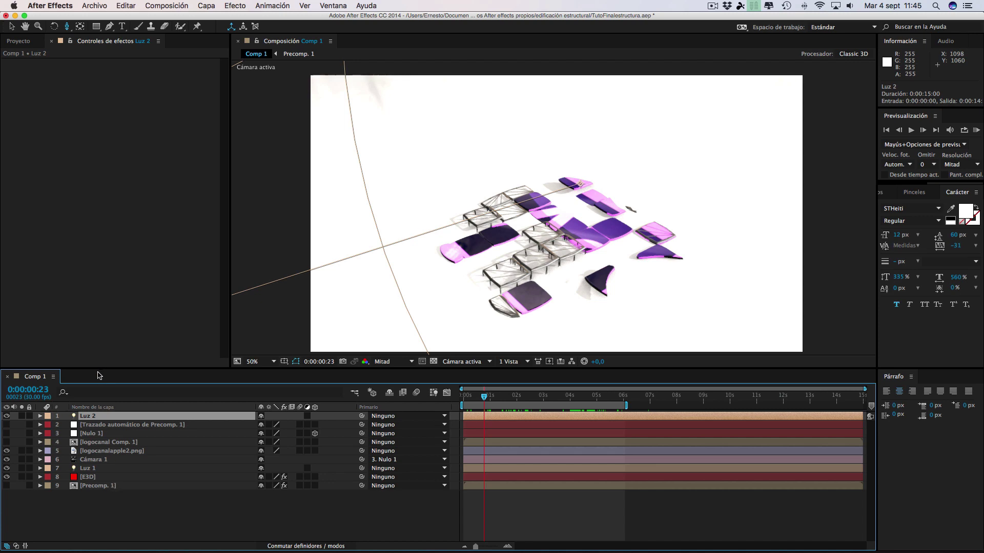
shift+click(111, 487)
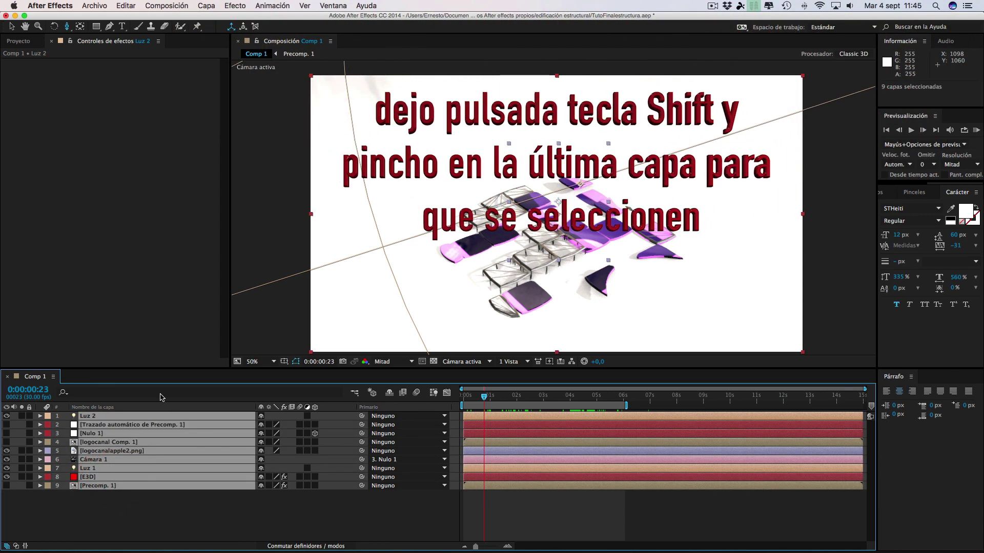
click(207, 6)
click(217, 357)
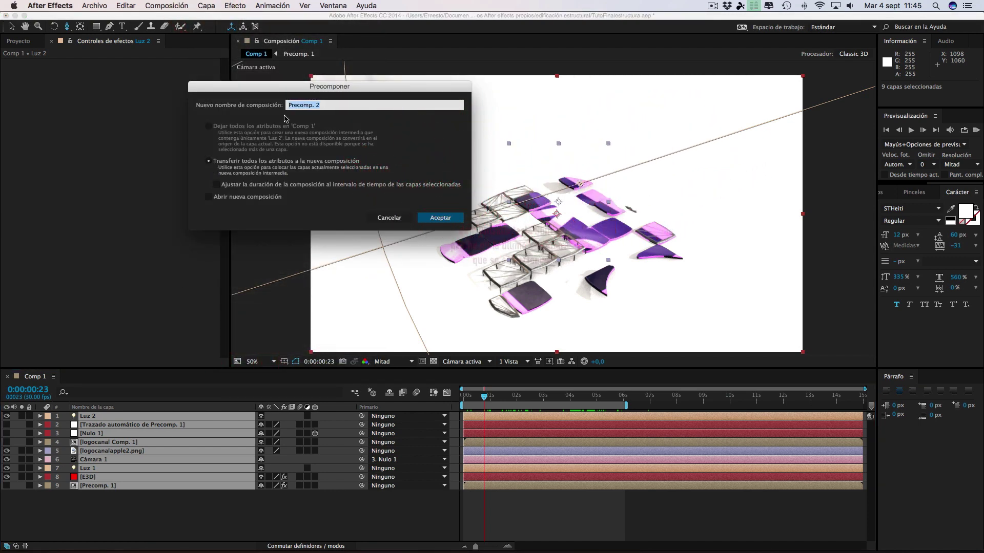
click(439, 218)
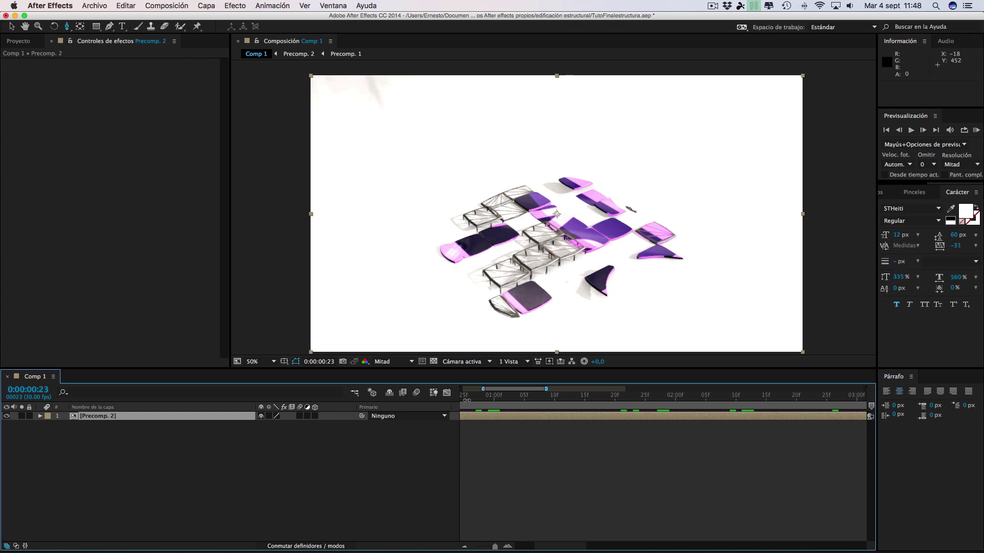
- Split the Precomp. 2 layer at 0:00:01:28 and 0:00:04:19, then reorder the three pieces
drag(494, 546, 462, 545)
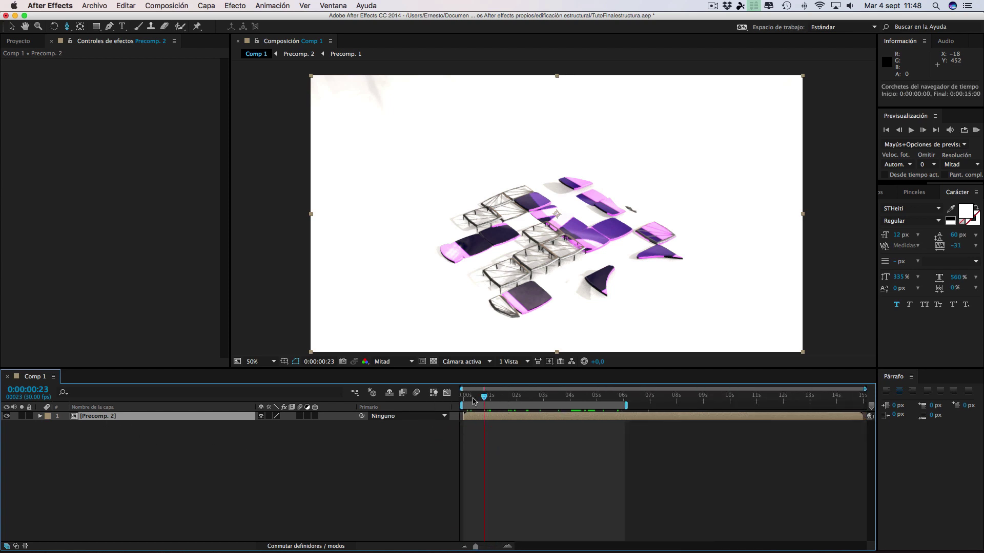
click(516, 398)
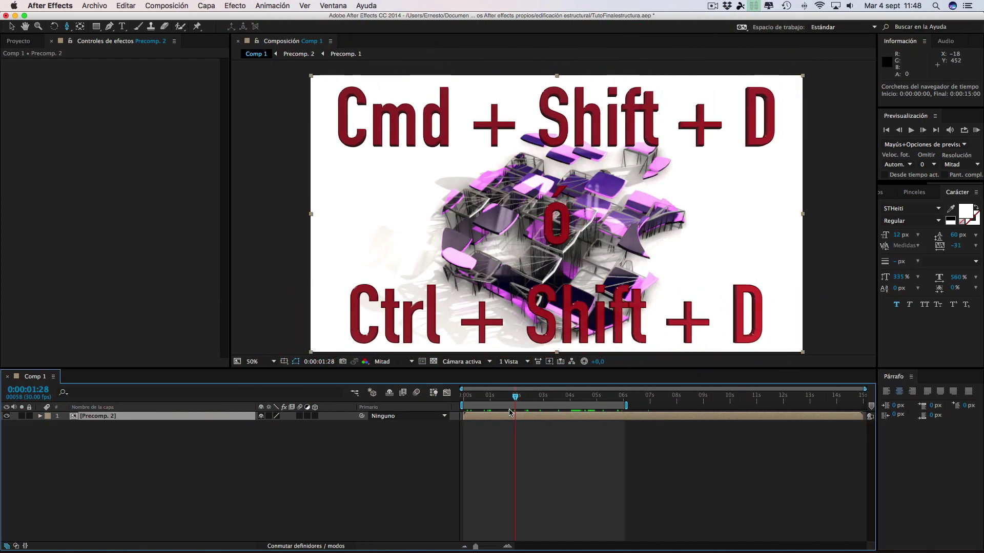
key(ctrl+shift+d)
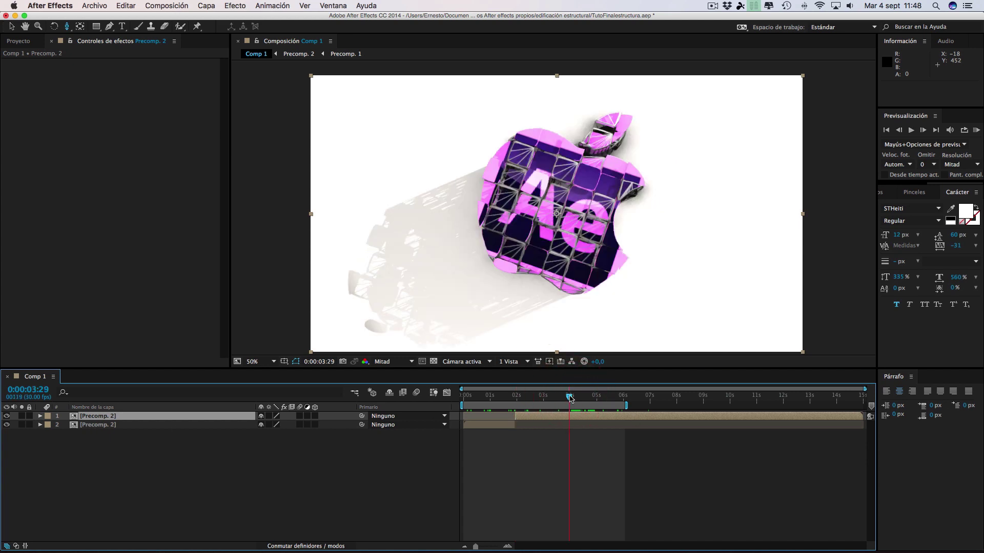
drag(571, 398, 588, 400)
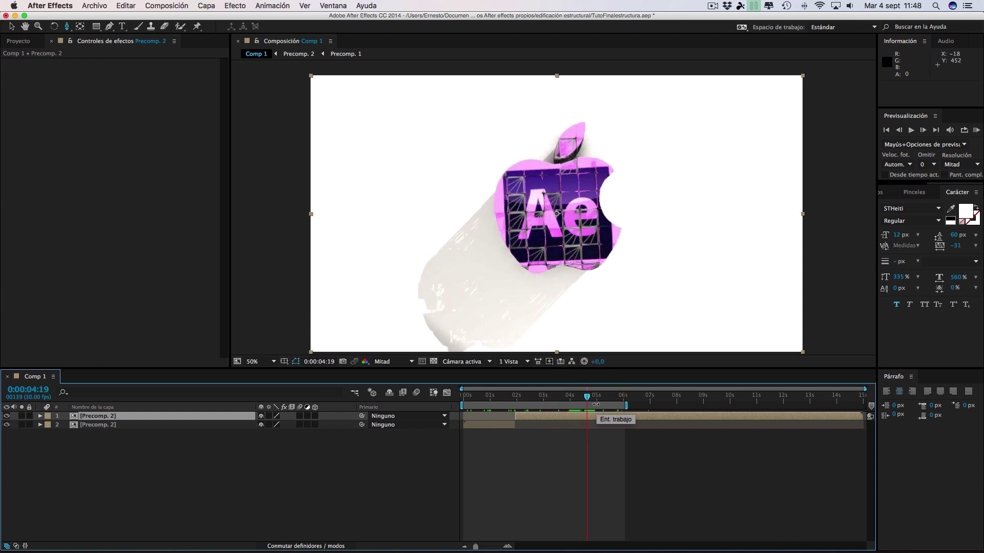
key(super+d)
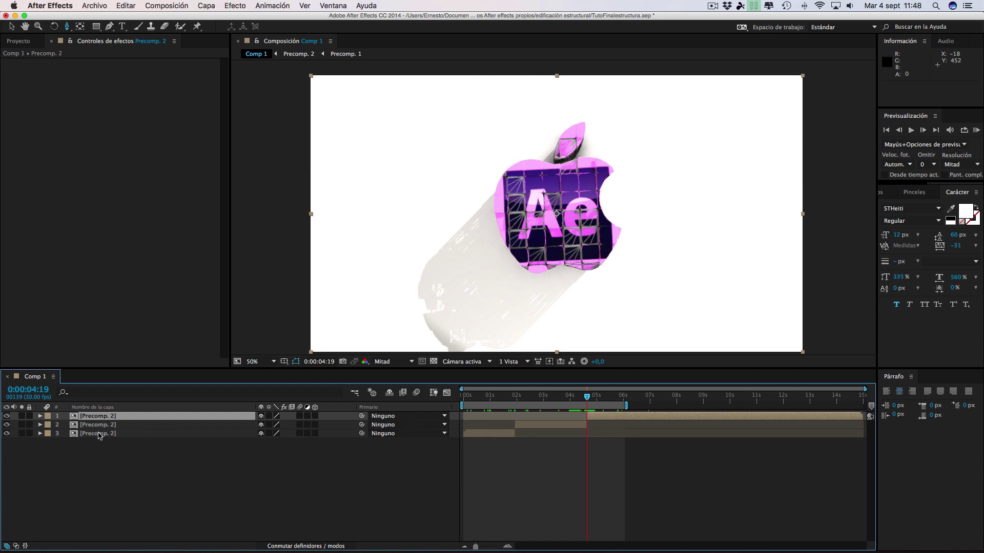
drag(104, 428, 112, 442)
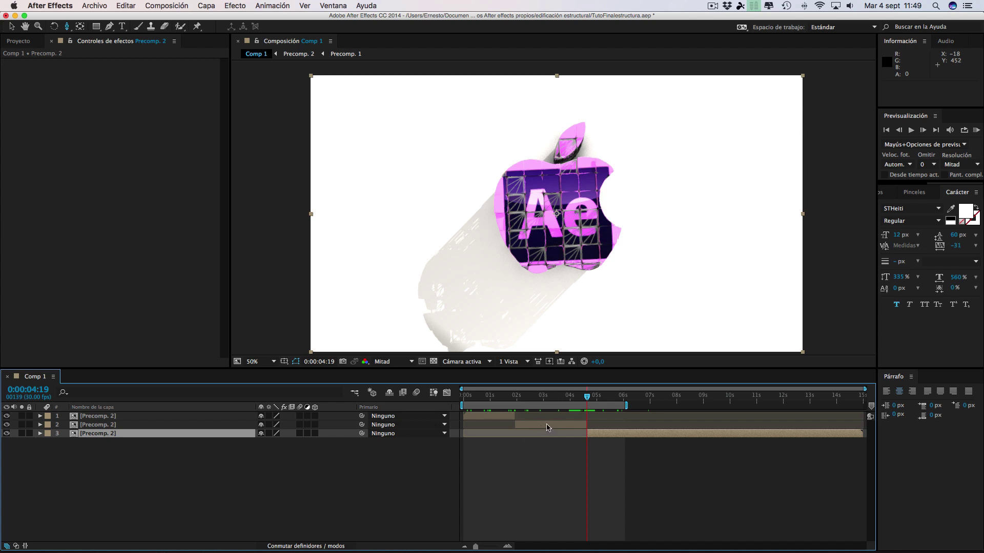
- Slide the middle and last pieces earlier to overlap, last starting at 0:00:03:18, then go to 1:27
drag(547, 428, 537, 426)
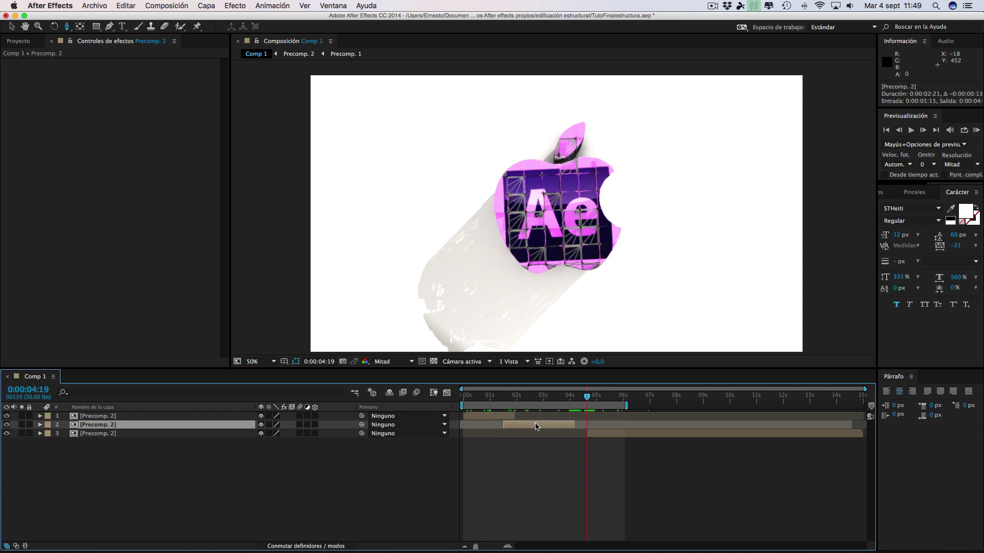
click(535, 427)
drag(536, 427, 534, 428)
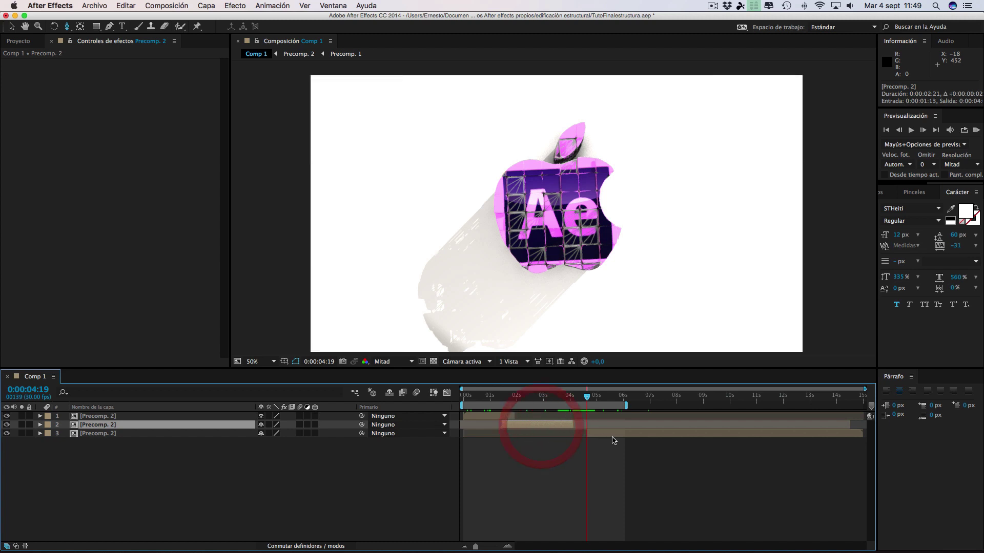
drag(622, 437, 593, 436)
drag(599, 436, 621, 435)
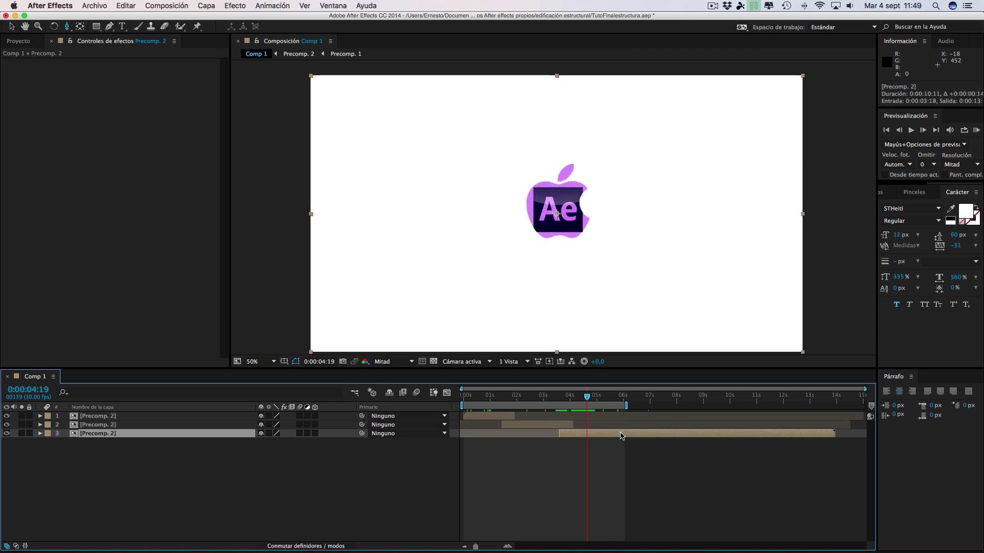
click(621, 435)
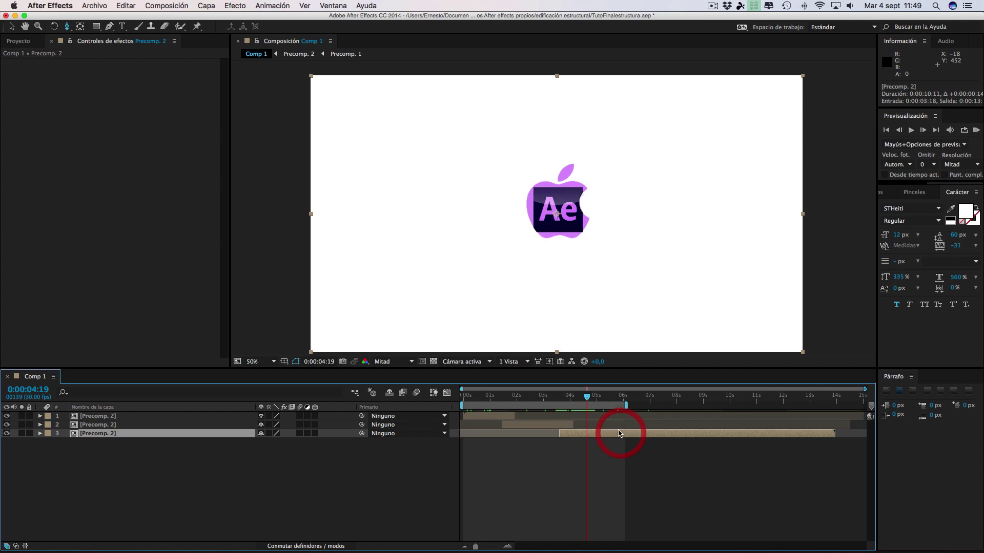
click(515, 399)
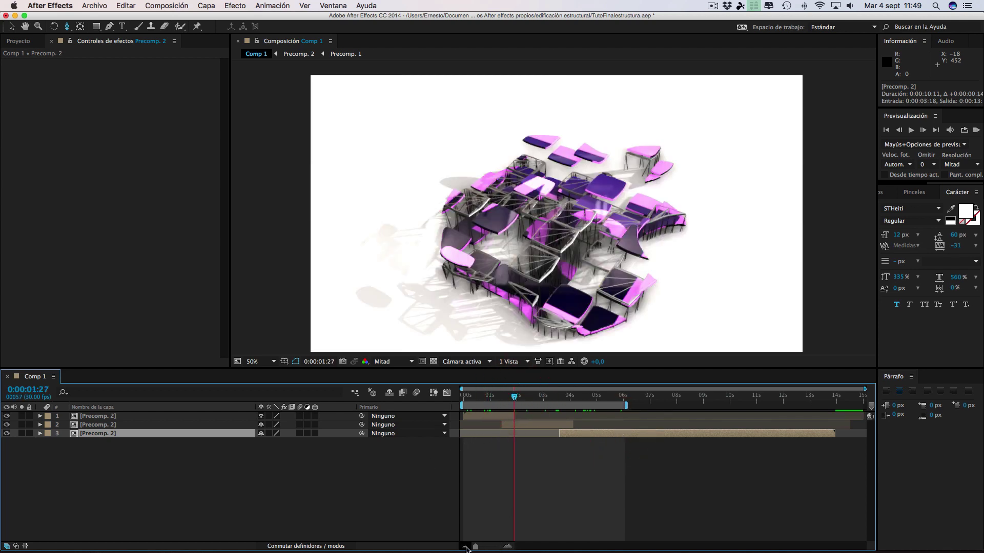
- Move to frame 0:00:01:28, then hide and select the top Precomp. 2 layer
drag(476, 546, 497, 547)
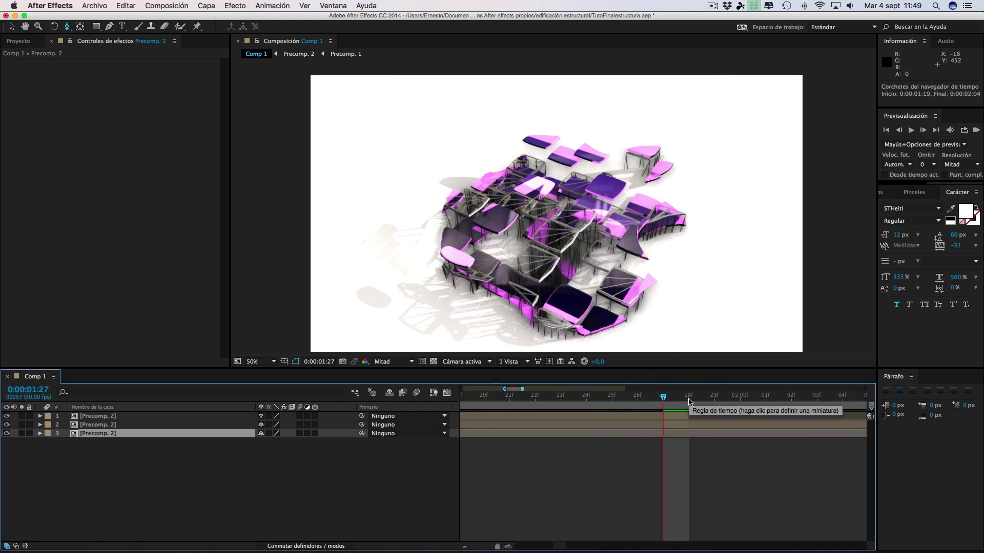
click(689, 398)
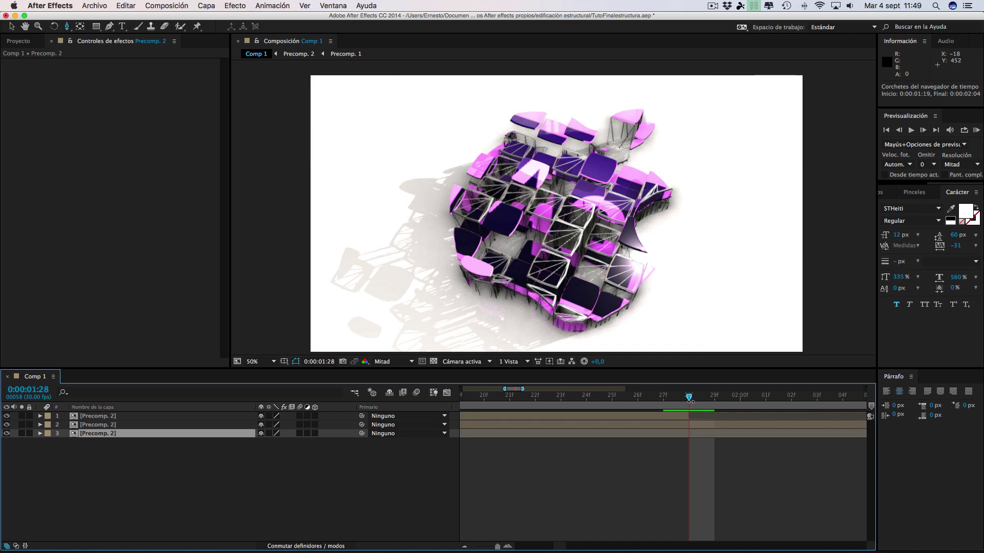
drag(497, 546, 475, 546)
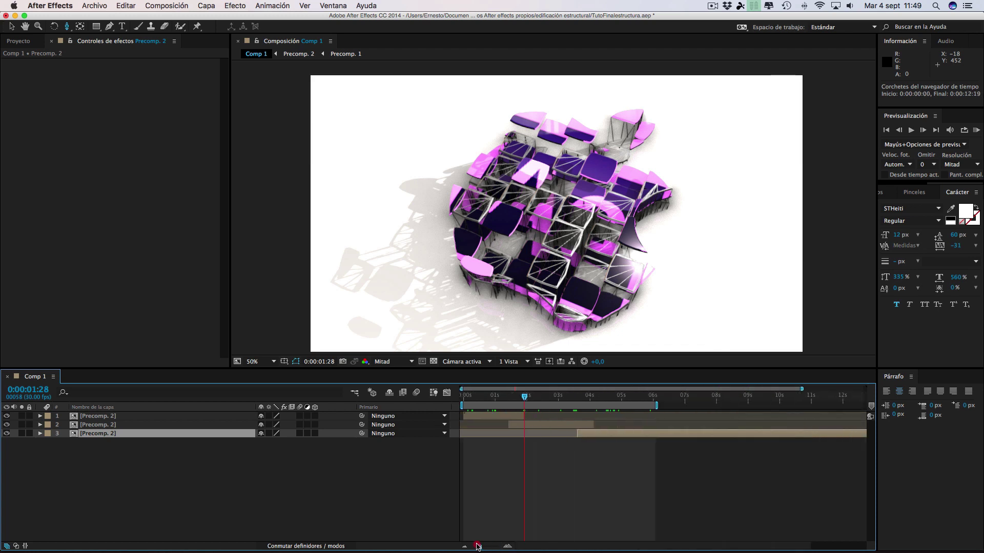
click(7, 416)
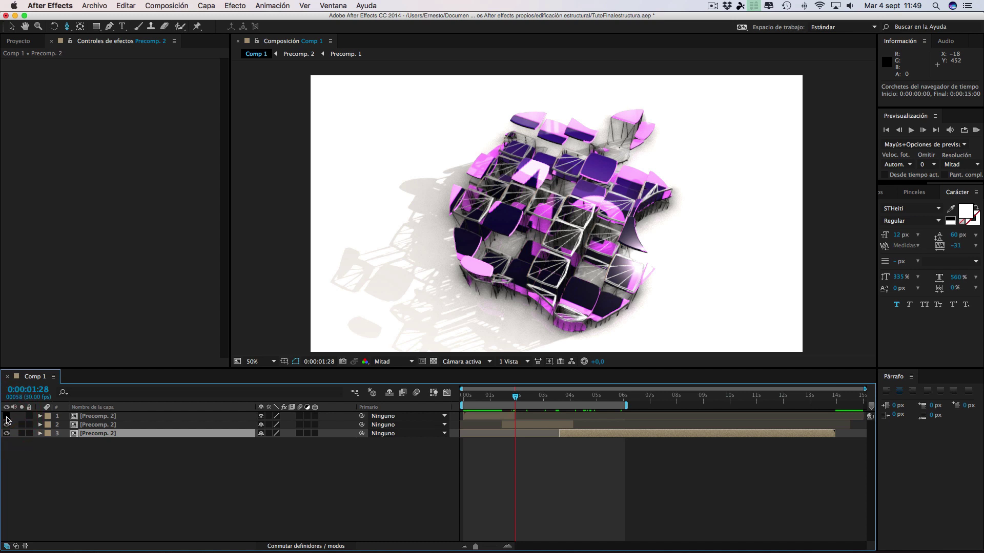
click(88, 417)
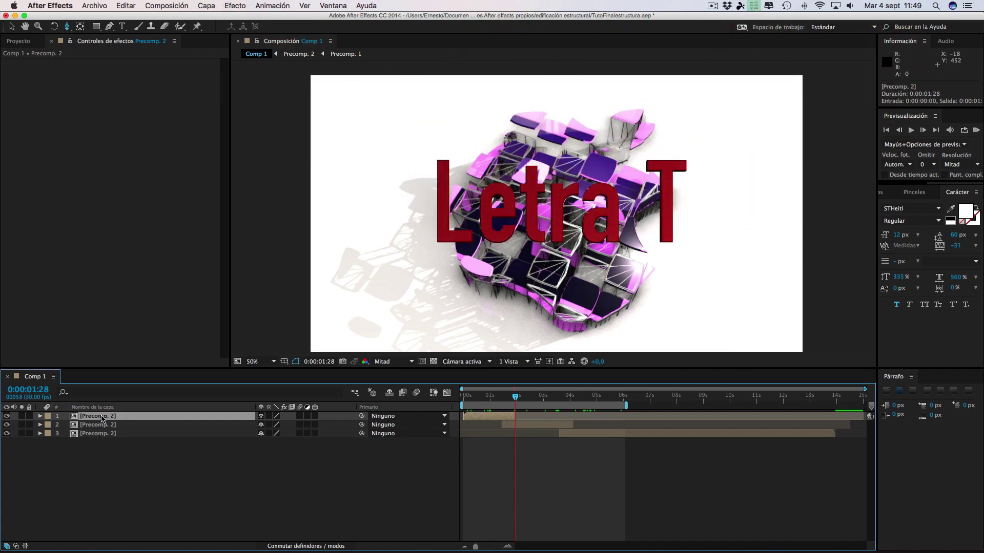
- Reveal the Opacity property on all three Precomp. 2 layers
key(t)
click(95, 435)
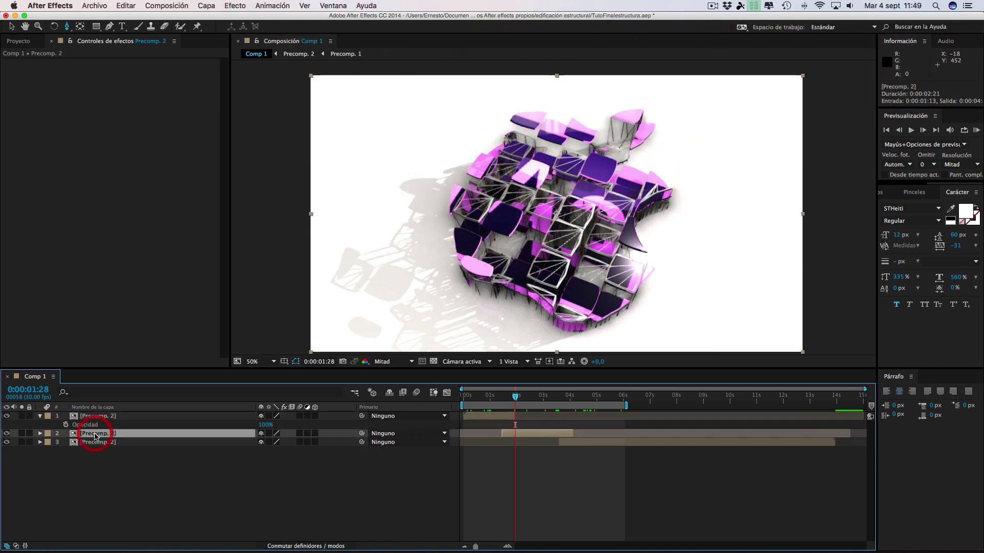
key(t)
click(97, 453)
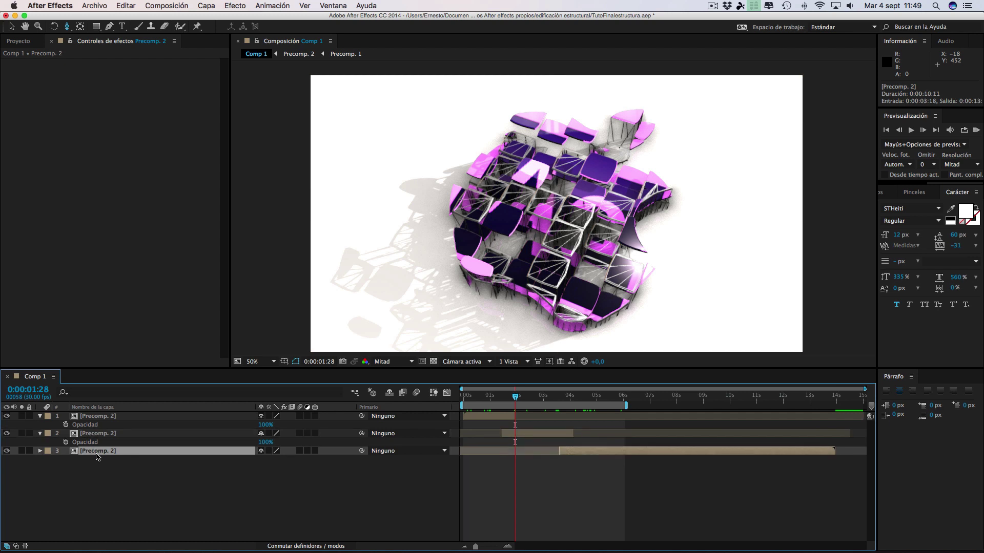
key(t)
- Keyframe layer 1's opacity from 100% at 1:13 down to 0% at 1:28
click(66, 424)
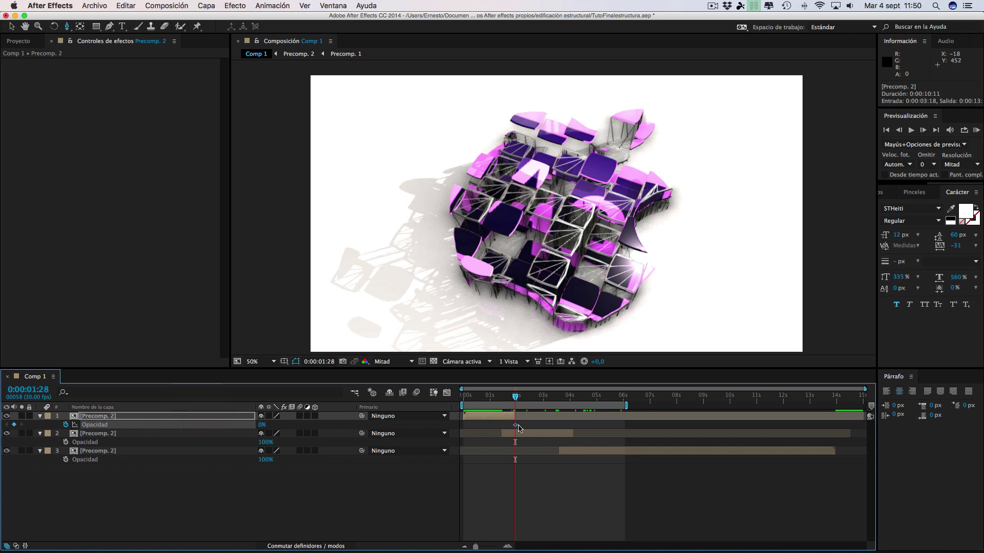
click(503, 398)
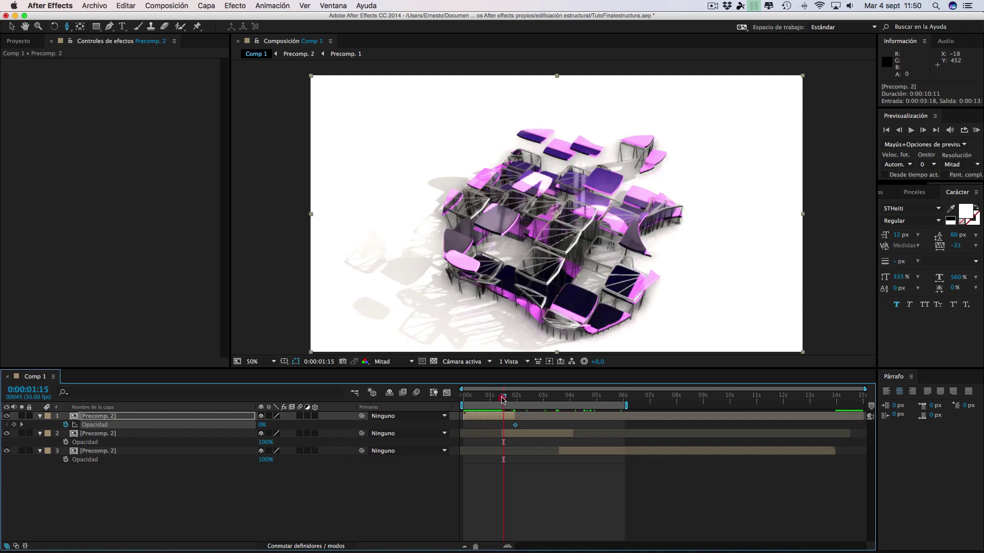
drag(502, 400, 502, 400)
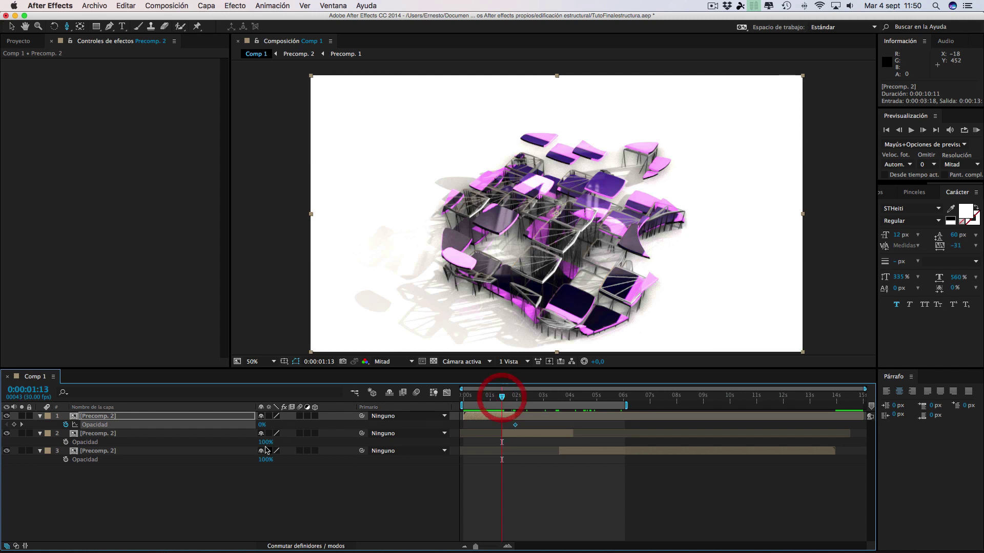
drag(265, 425, 374, 422)
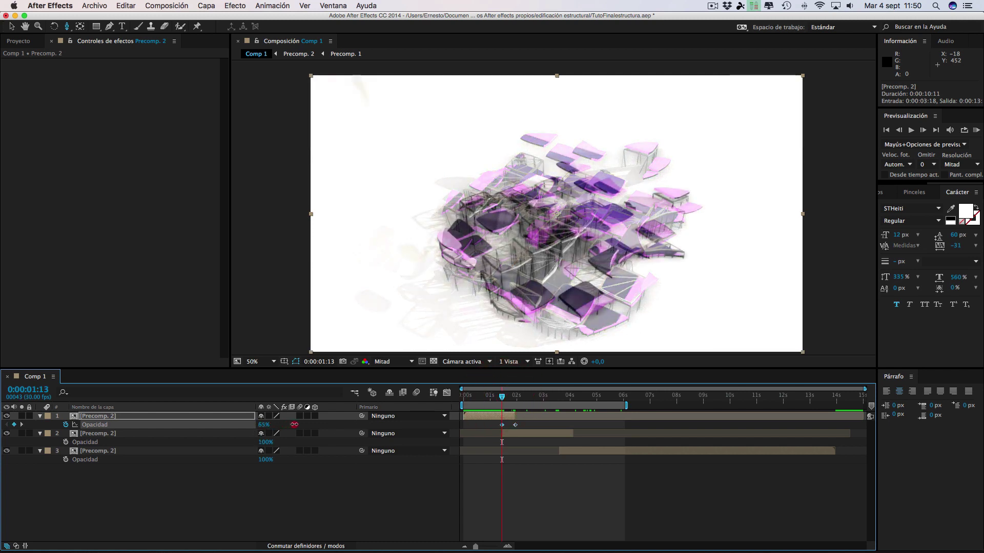
click(509, 400)
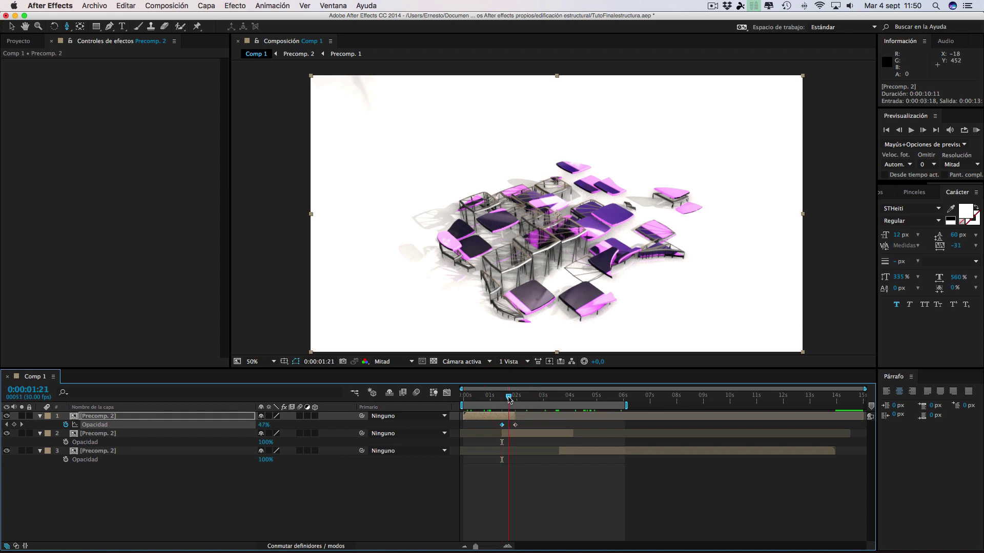
drag(508, 399, 515, 399)
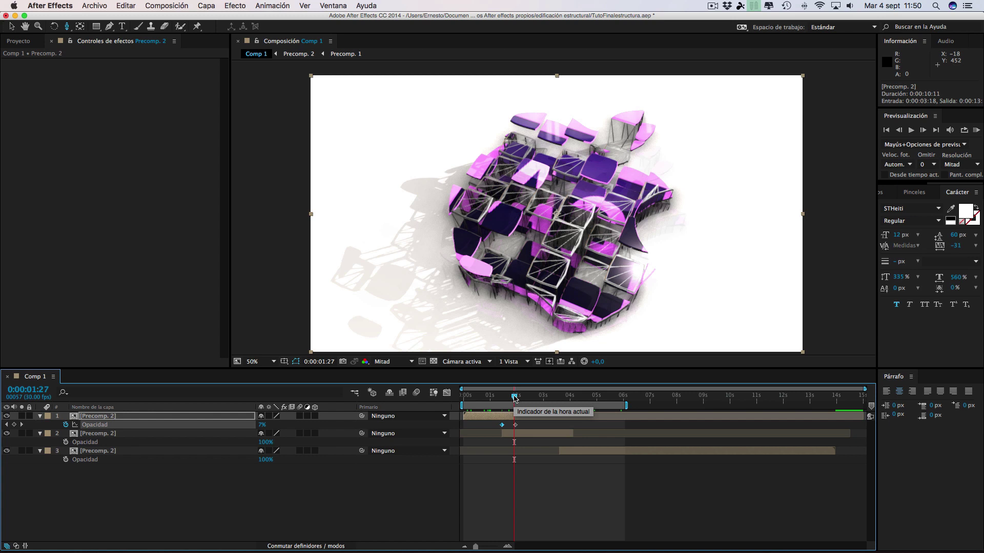
click(523, 399)
- Keyframe layer 2's opacity from 100% at 3:18 down to 0% at 4:04
drag(533, 400, 572, 401)
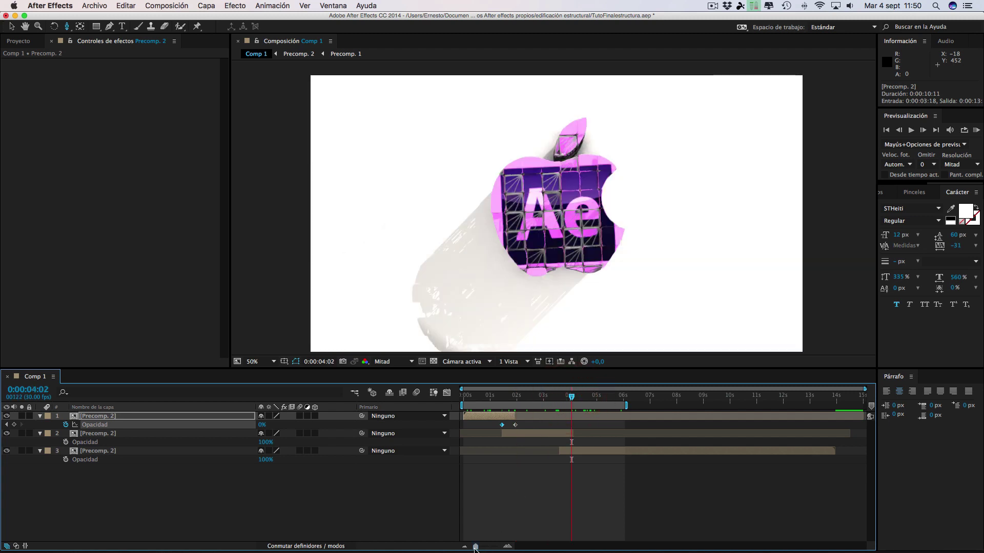
drag(476, 546, 498, 547)
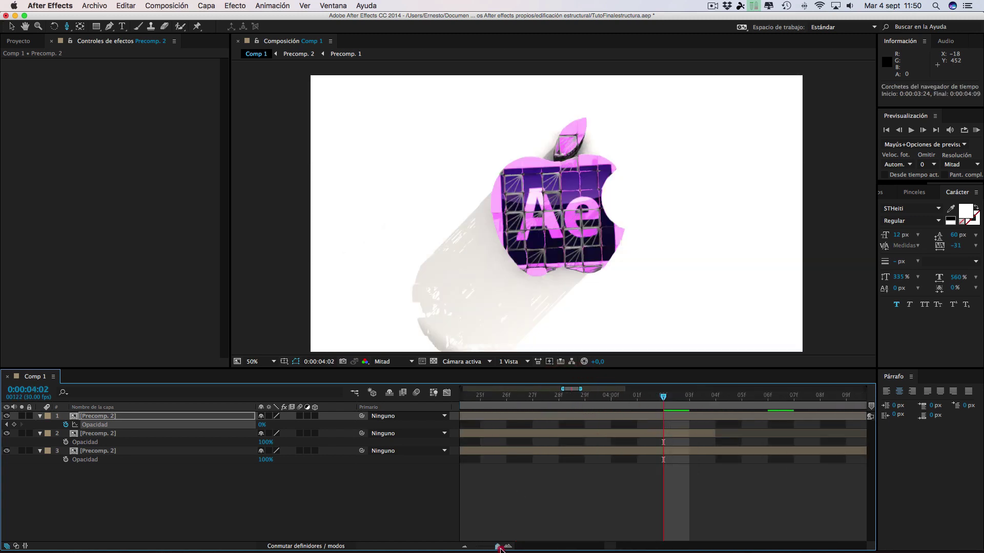
click(716, 401)
click(472, 547)
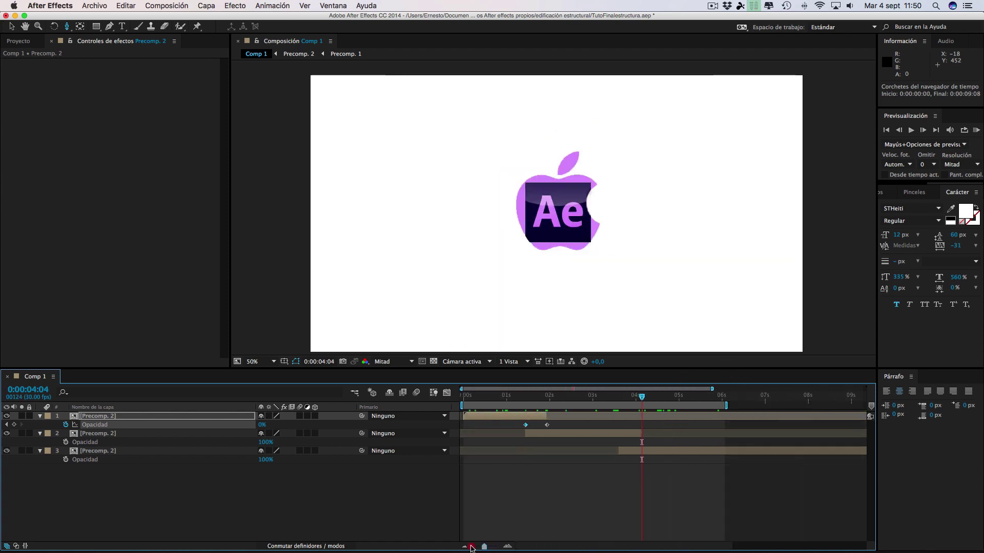
click(451, 546)
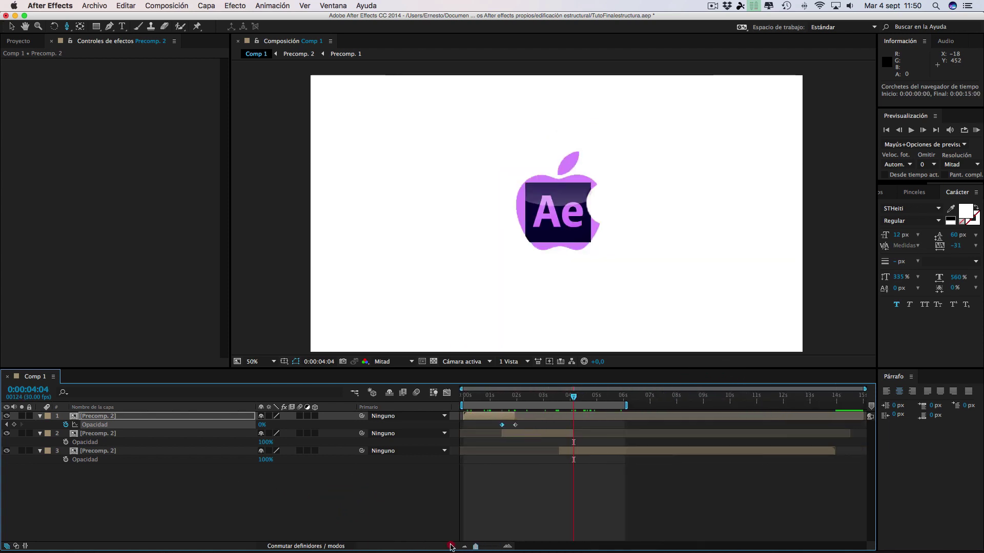
click(65, 442)
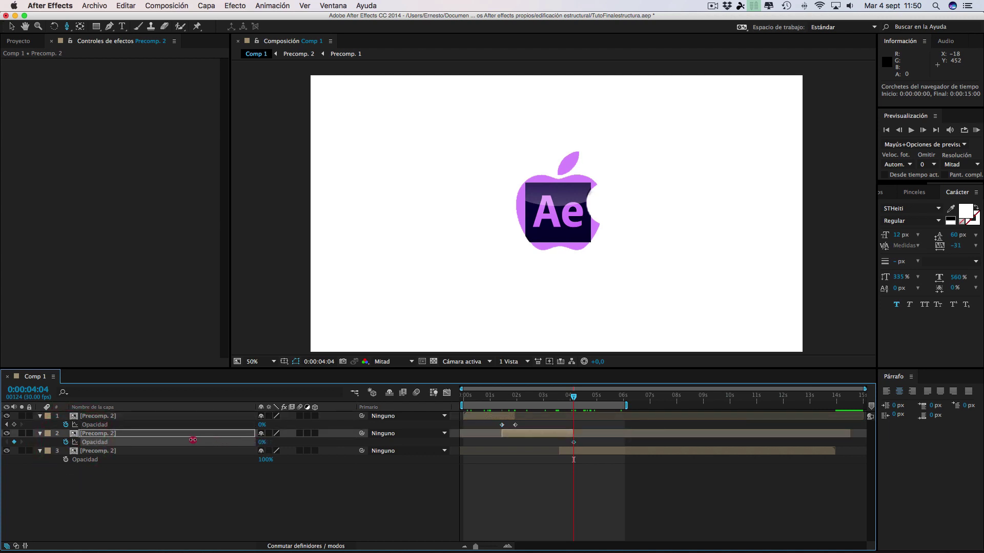
click(559, 399)
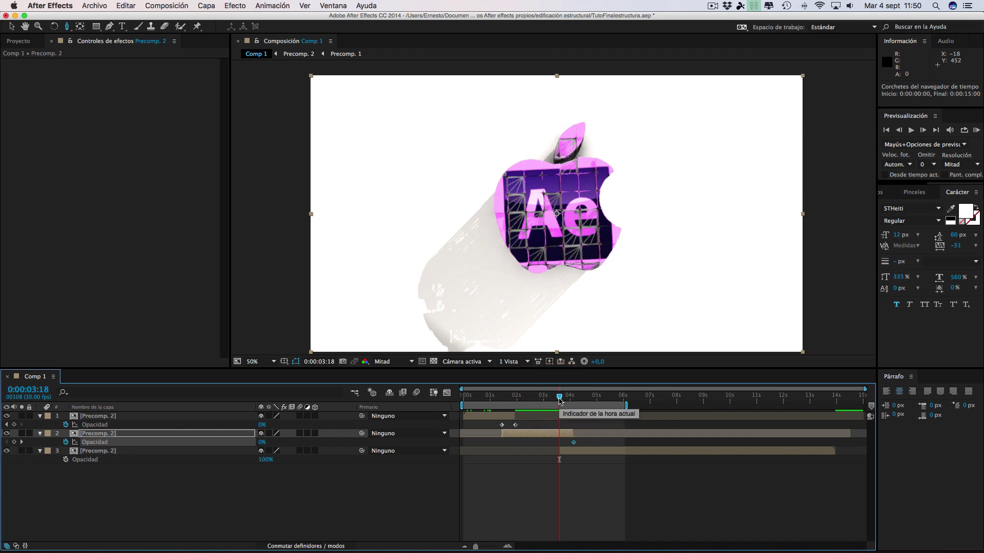
drag(262, 442, 339, 443)
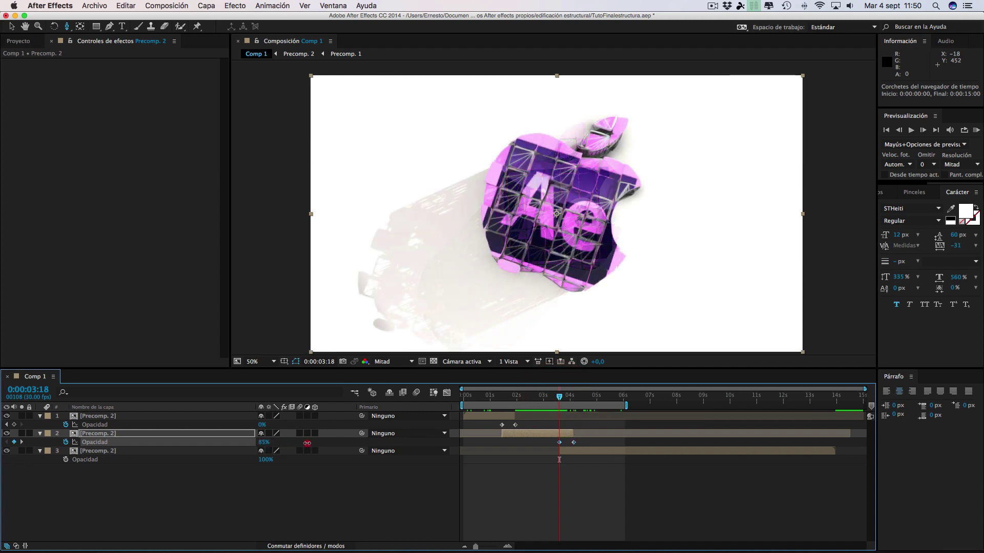
click(567, 400)
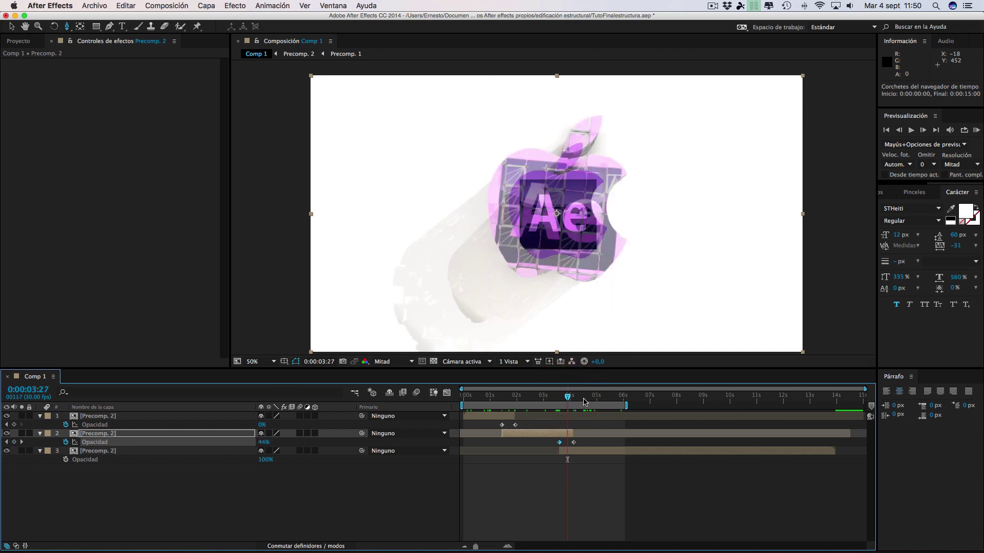
drag(584, 402, 594, 402)
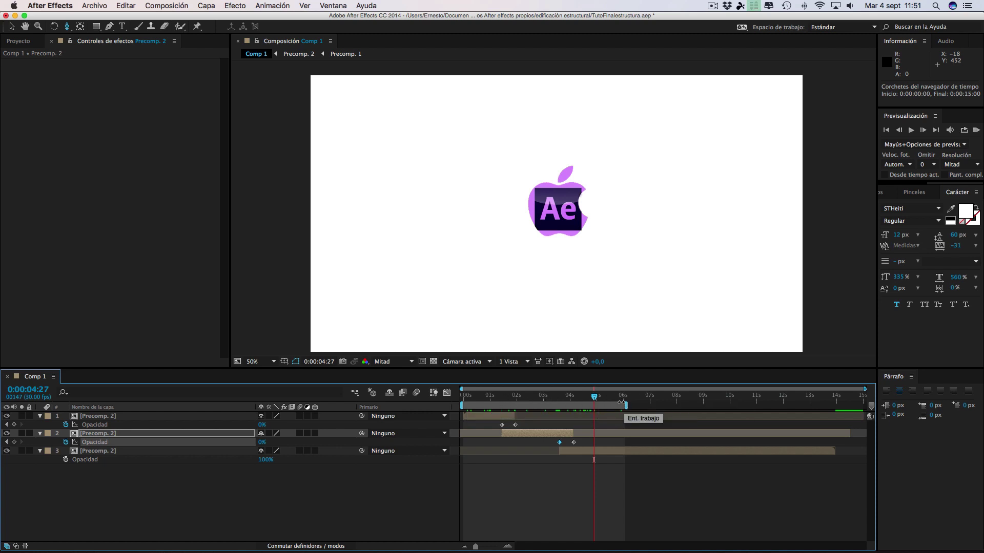
- Preview the 3D-to-flat logo crossfade, then show the Project panel's item list
click(712, 5)
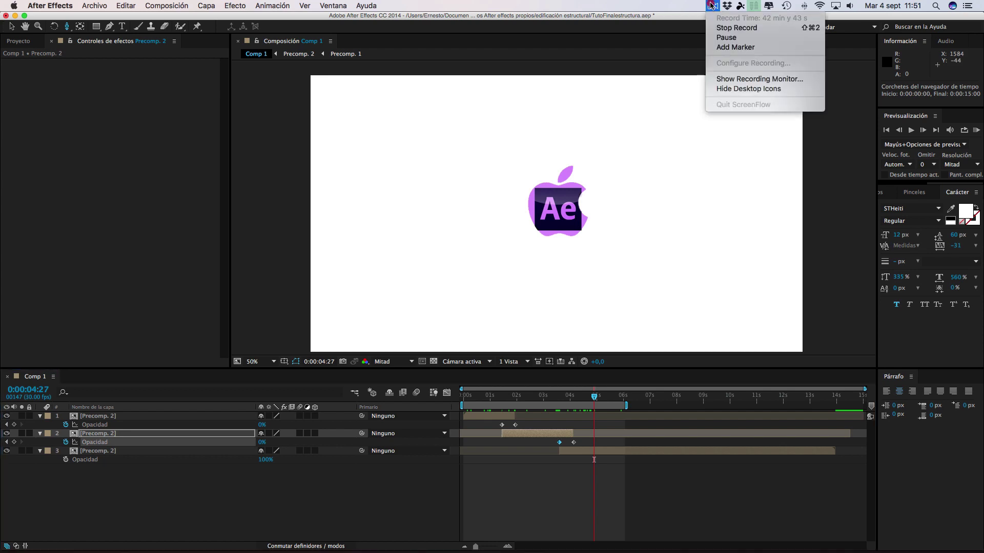
click(721, 38)
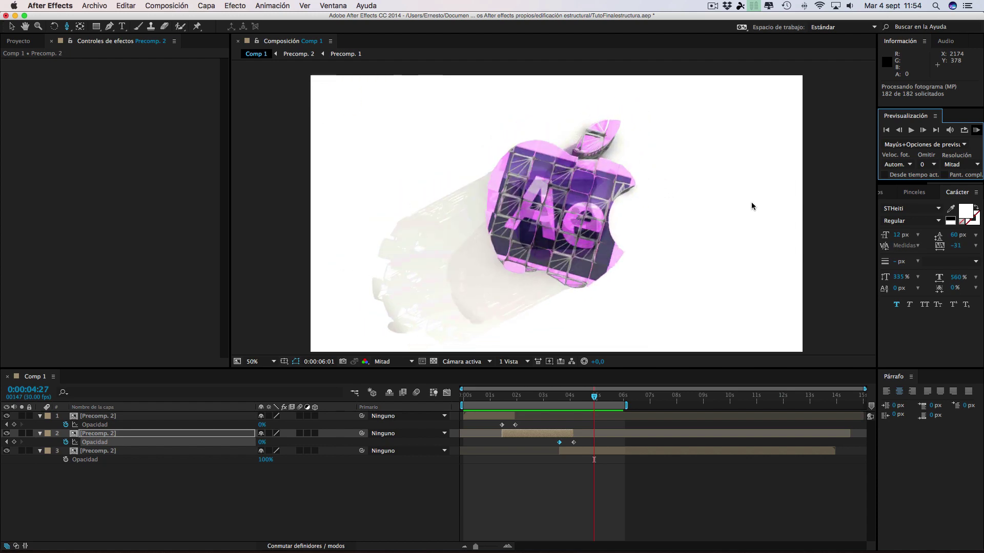
key(space)
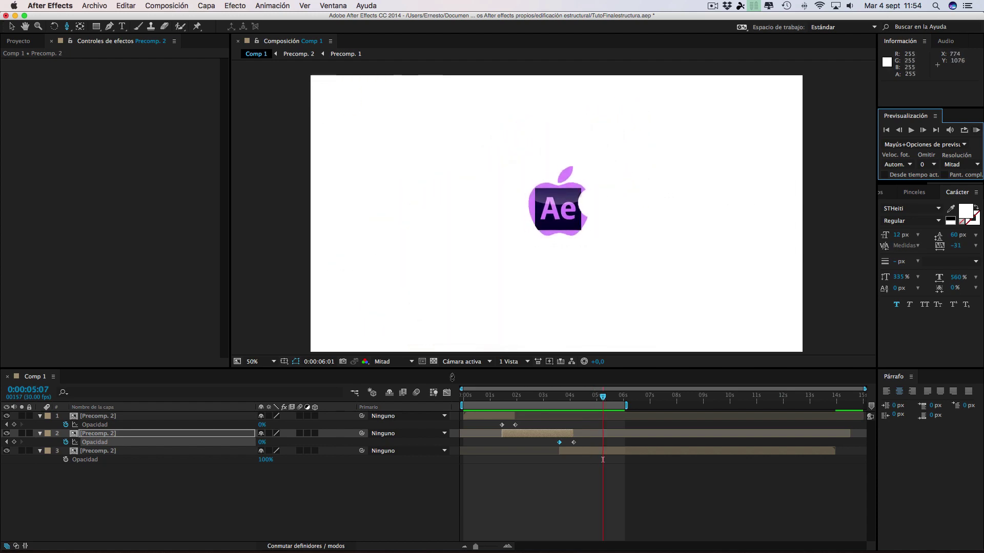
click(19, 41)
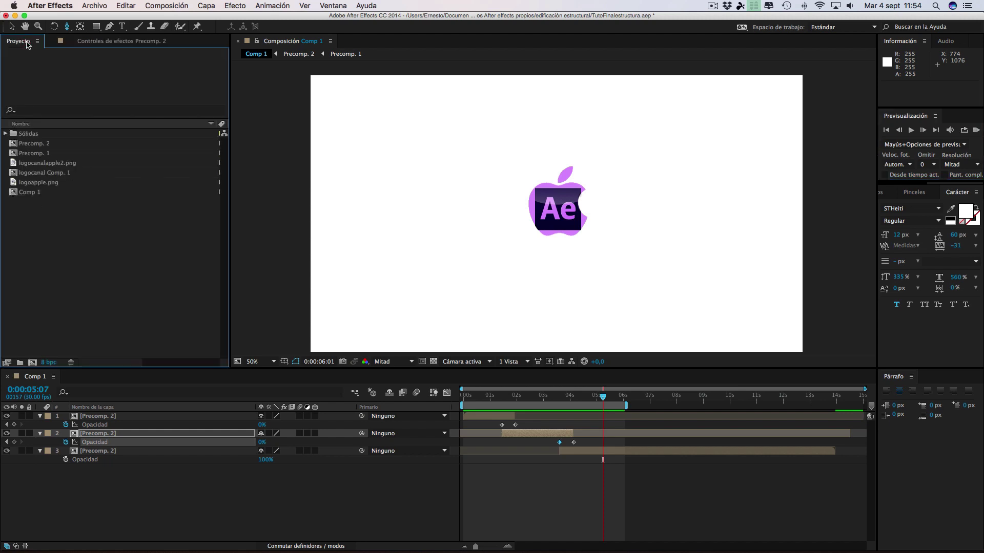
- Open Precomp. 2 in its own timeline and set the current time to 0:00:04:25
double_click(94, 435)
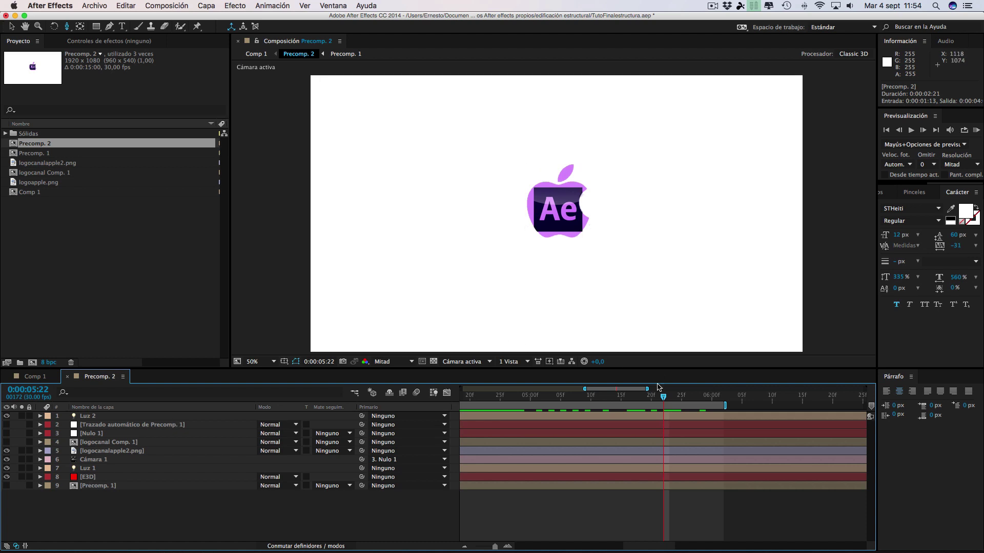
click(649, 400)
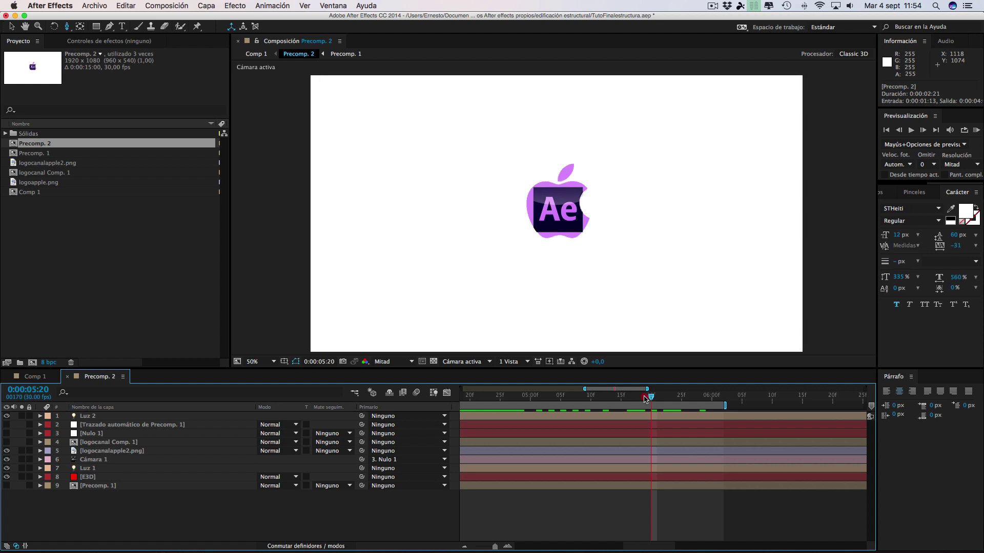
click(645, 399)
drag(643, 399, 583, 395)
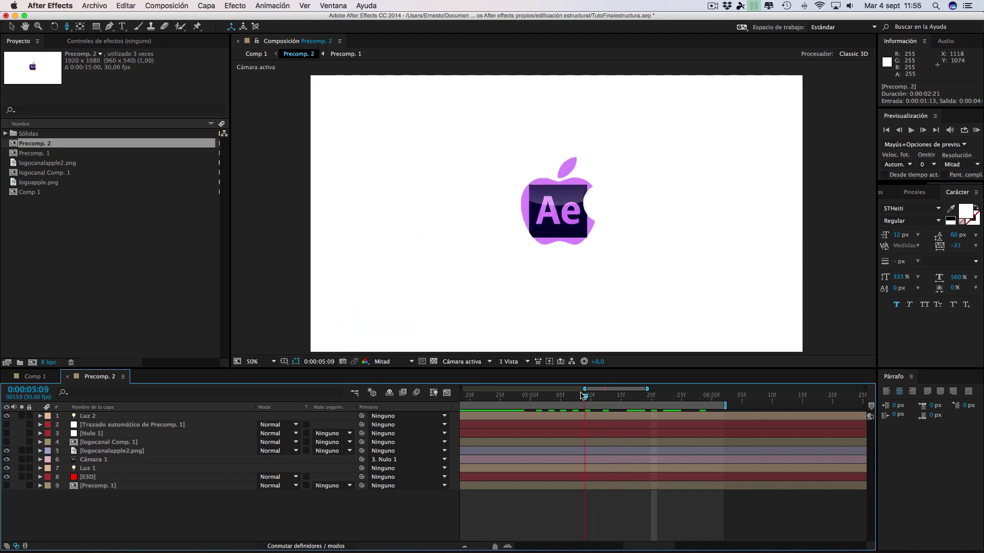
drag(494, 546, 464, 546)
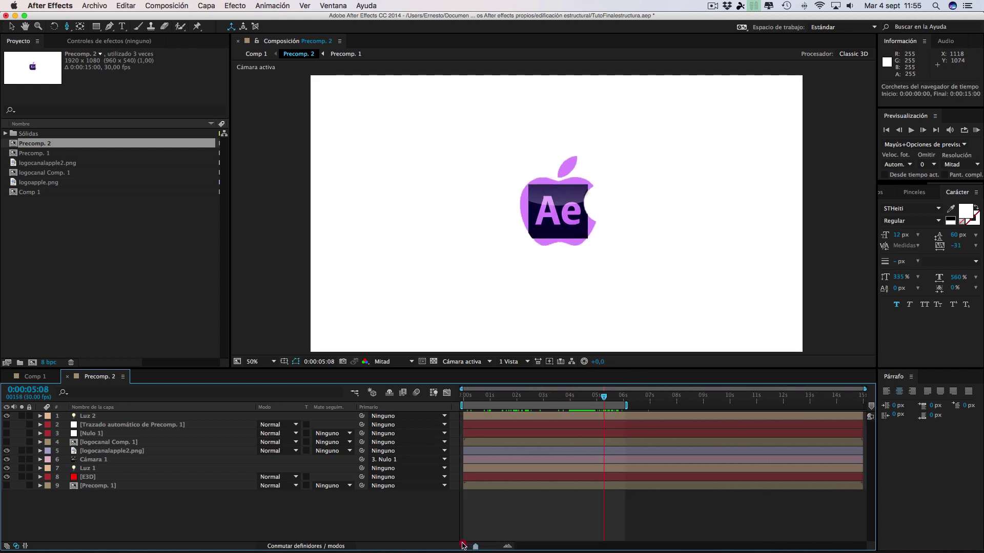
click(592, 398)
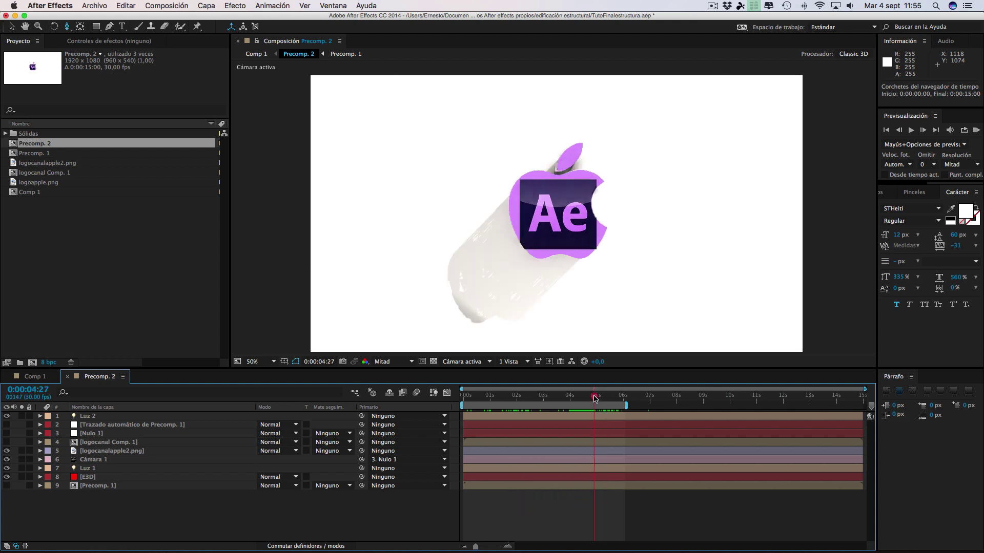
drag(591, 398, 592, 397)
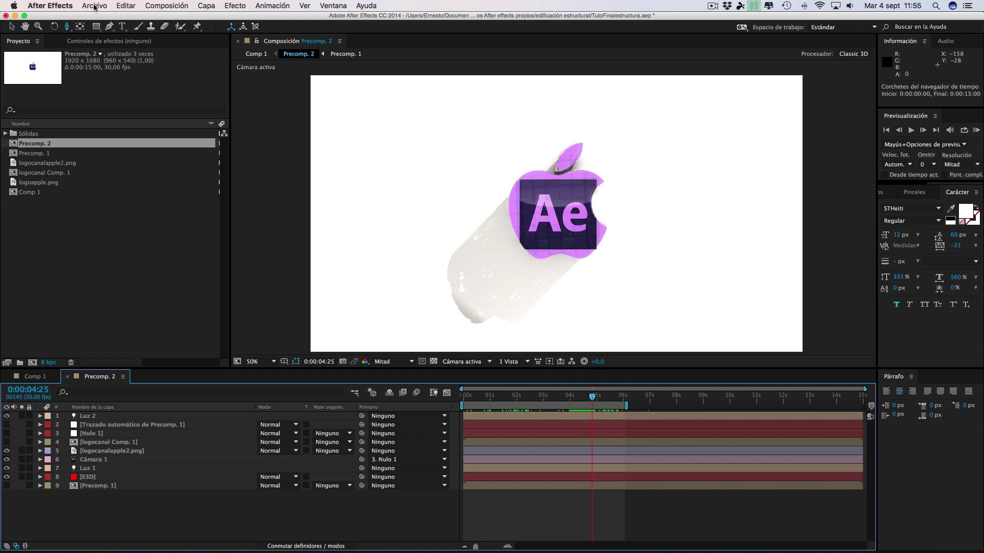
- Create a new text layer reading 'mepasoaMac'
click(206, 6)
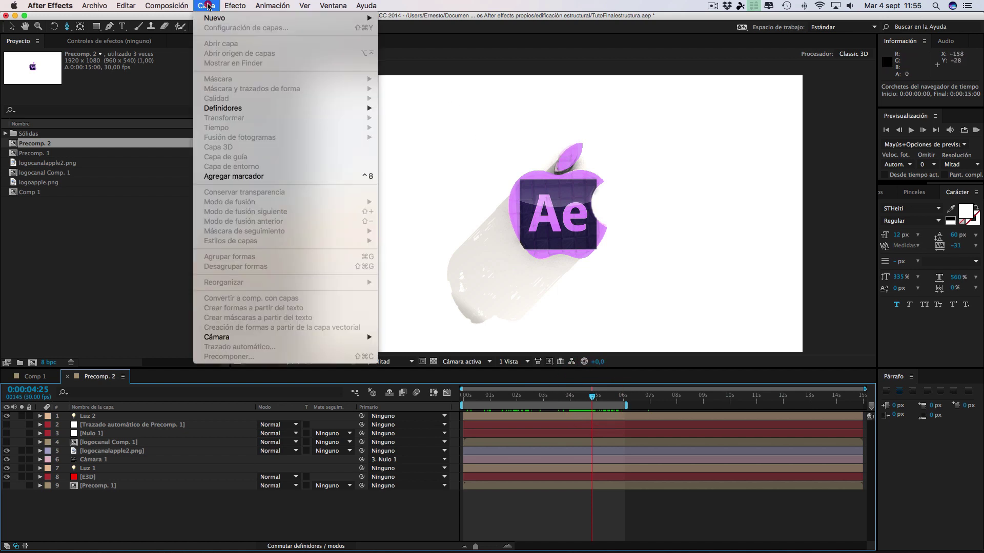
mouse_move(287, 18)
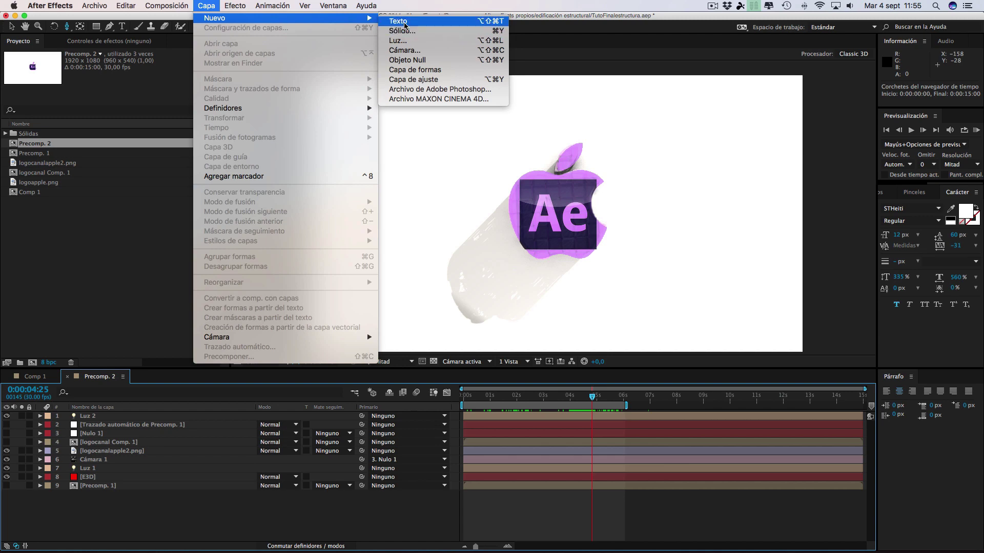
click(398, 21)
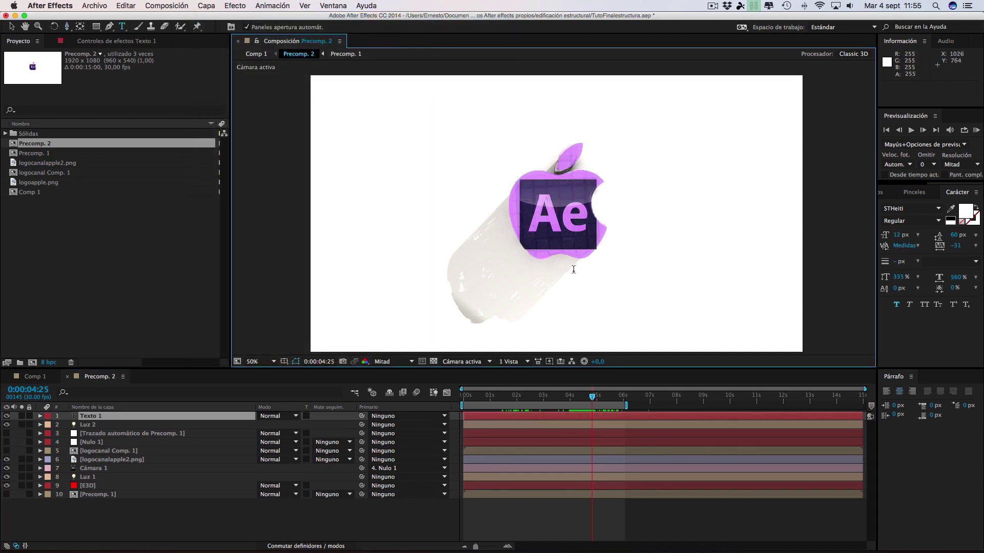
text(mepasod)
text(Mac)
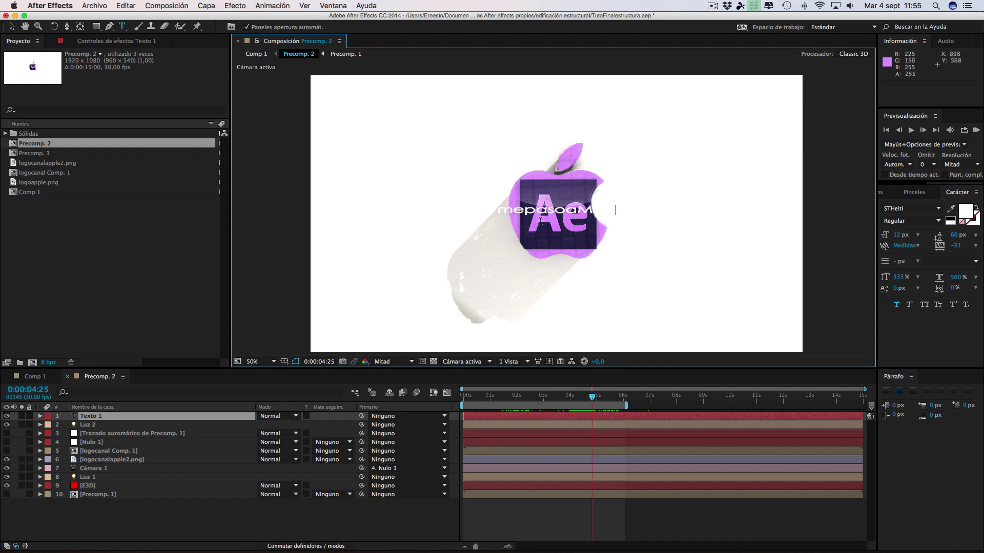
- Color the text with the Ae logo's purple and move it just below the Apple logo
double_click(540, 221)
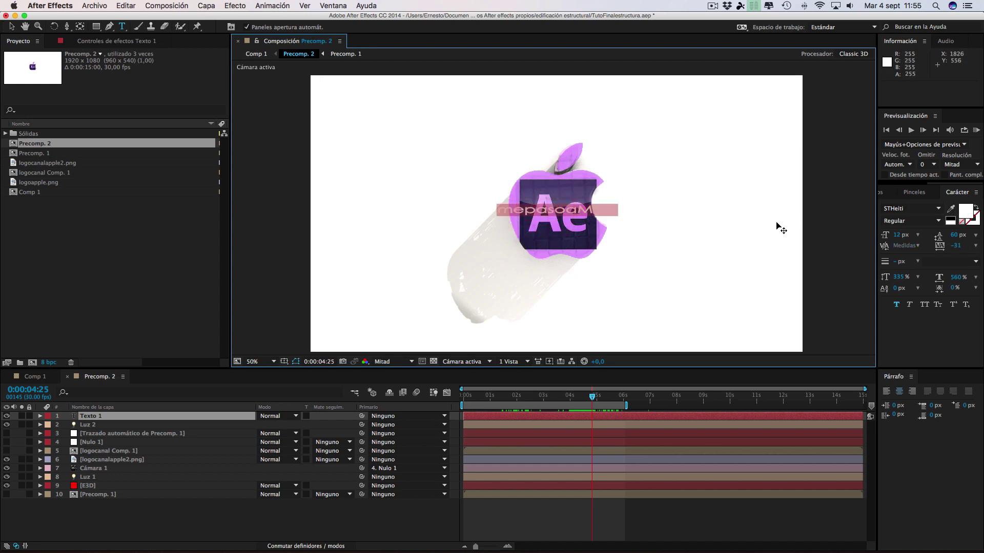
click(951, 209)
click(584, 187)
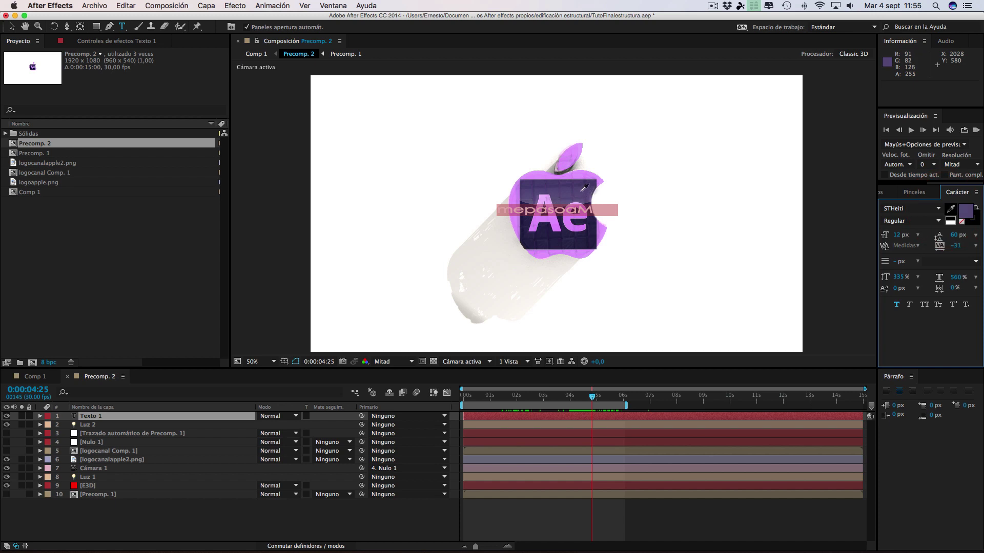
click(10, 30)
mouse_move(576, 212)
mouse_down()
mouse_move(587, 278)
mouse_move(581, 270)
mouse_up()
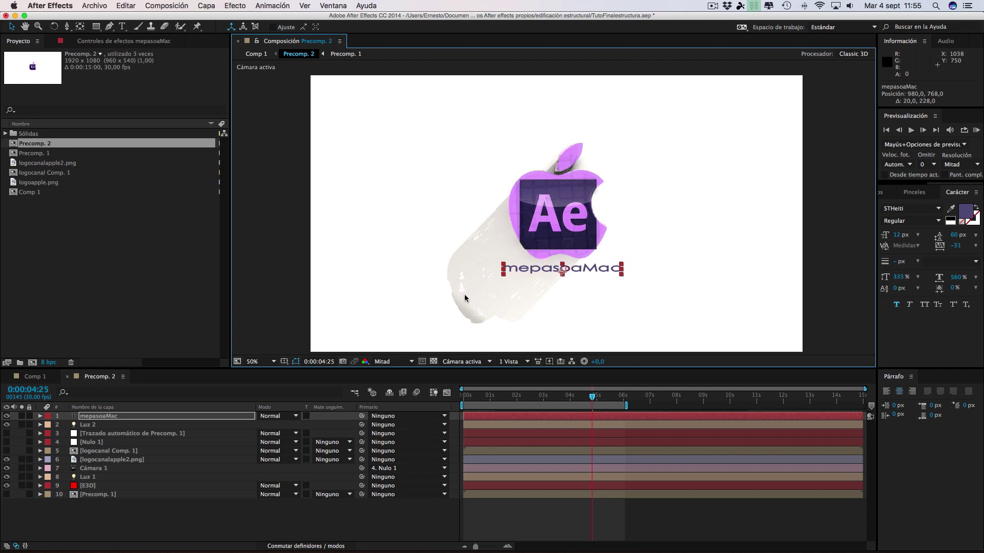
- Keyframe the mepasoaMac text's Opacity from 0% at 0:00:04:25 to 100% at 0:00:05:05
click(40, 416)
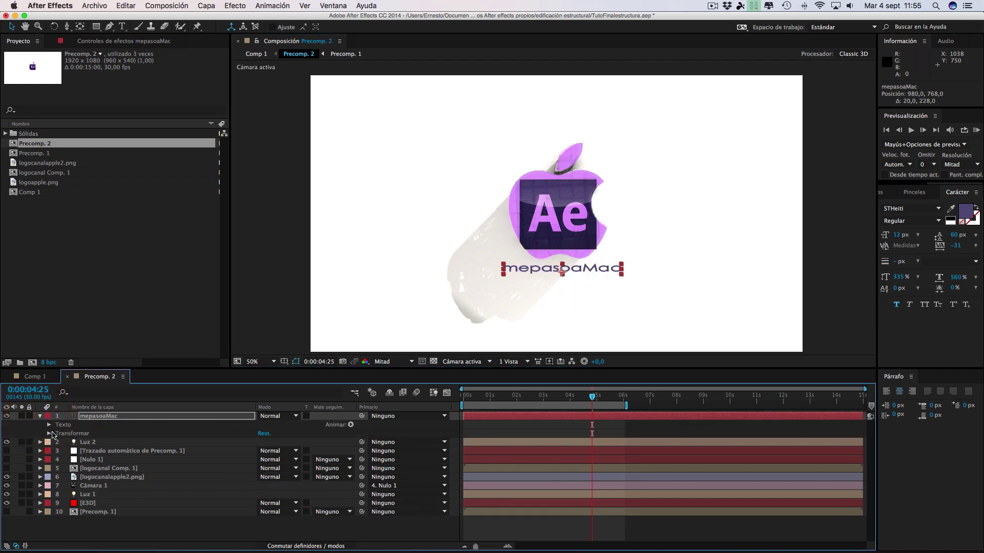
click(48, 433)
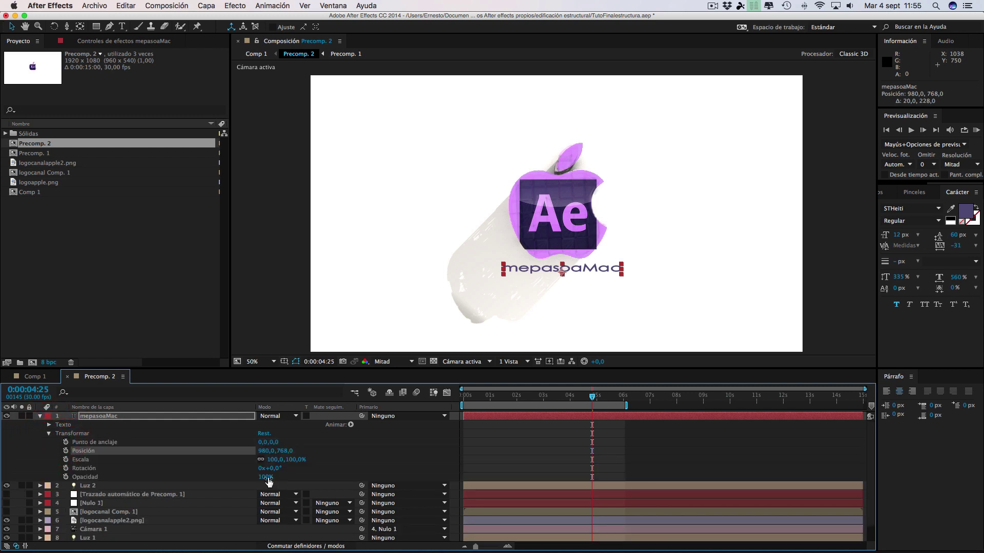
click(66, 477)
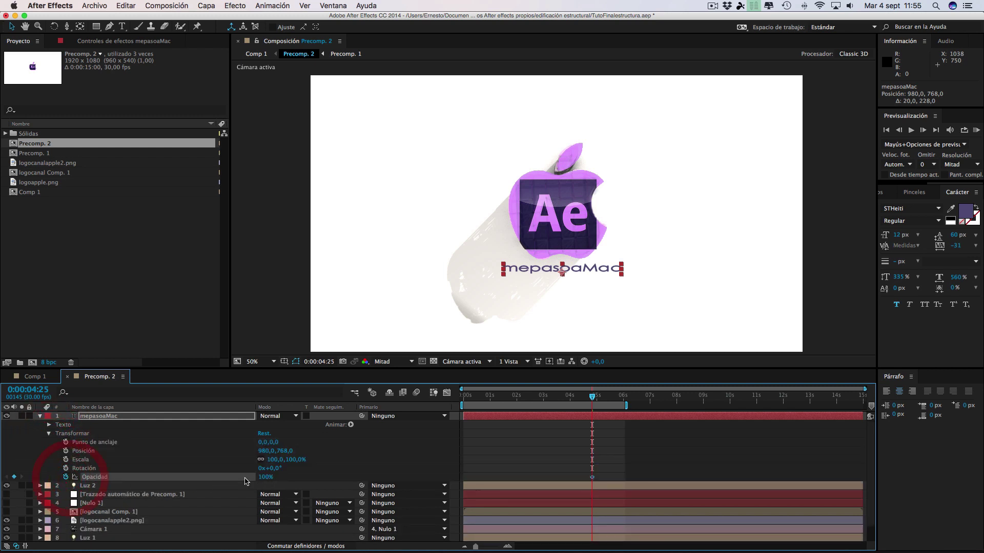
drag(266, 480, 240, 480)
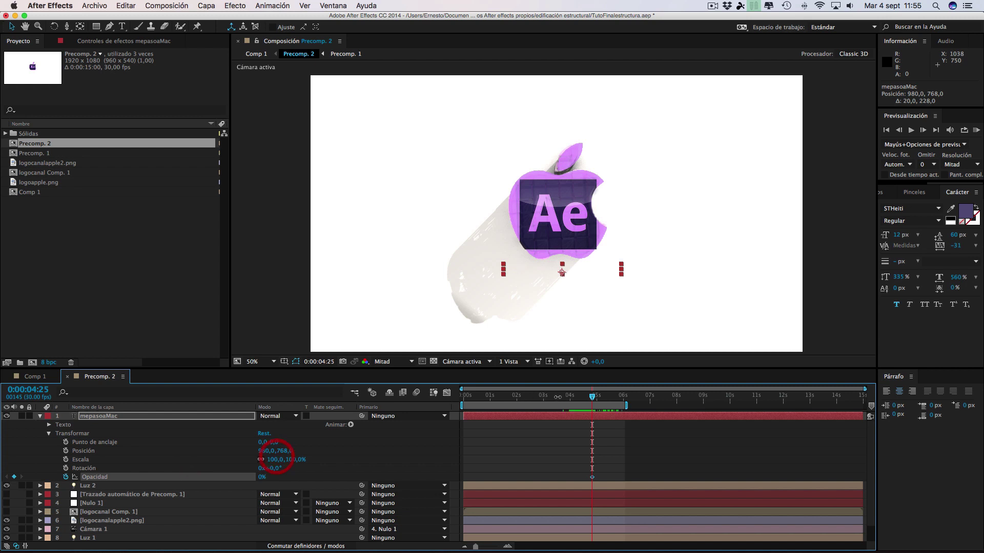
drag(592, 397, 601, 398)
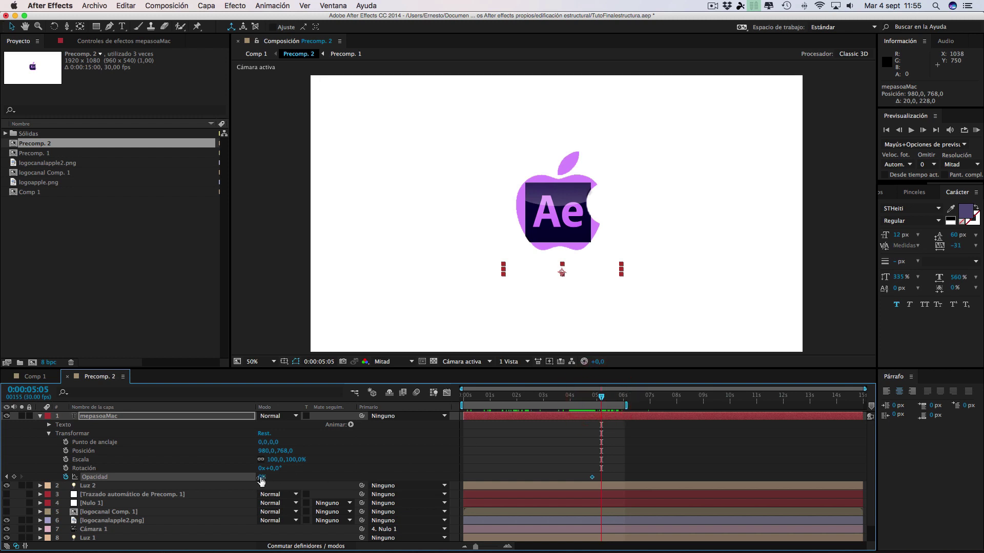
drag(262, 480, 293, 480)
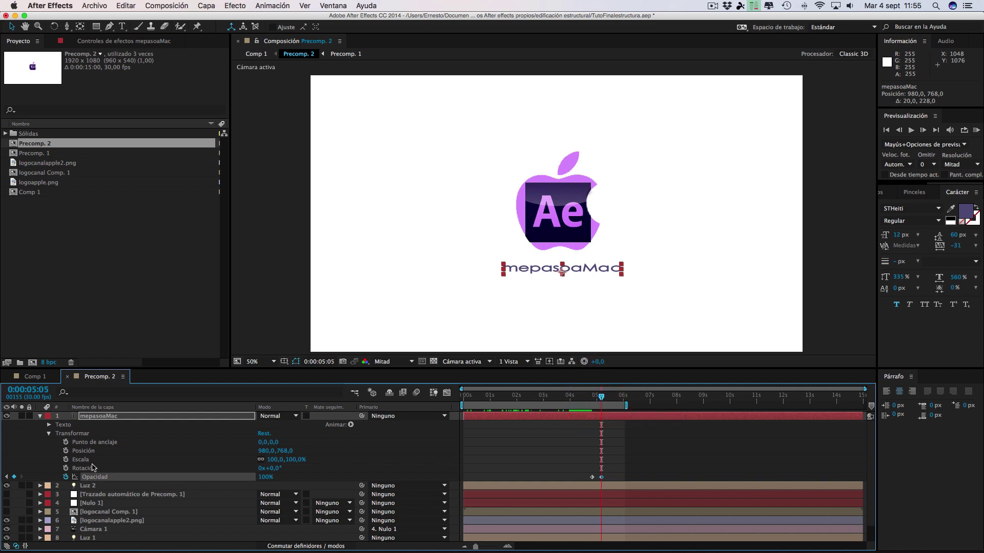
- Keyframe the text's Escala from 0:00:05:05 to 0:00:06:01, shrinking it to 66%
click(65, 459)
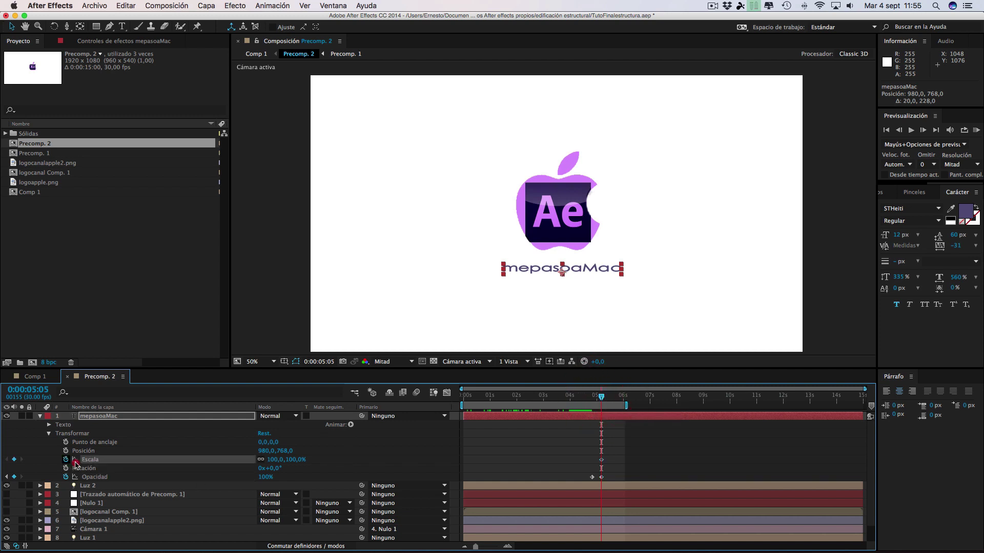
drag(602, 401, 622, 403)
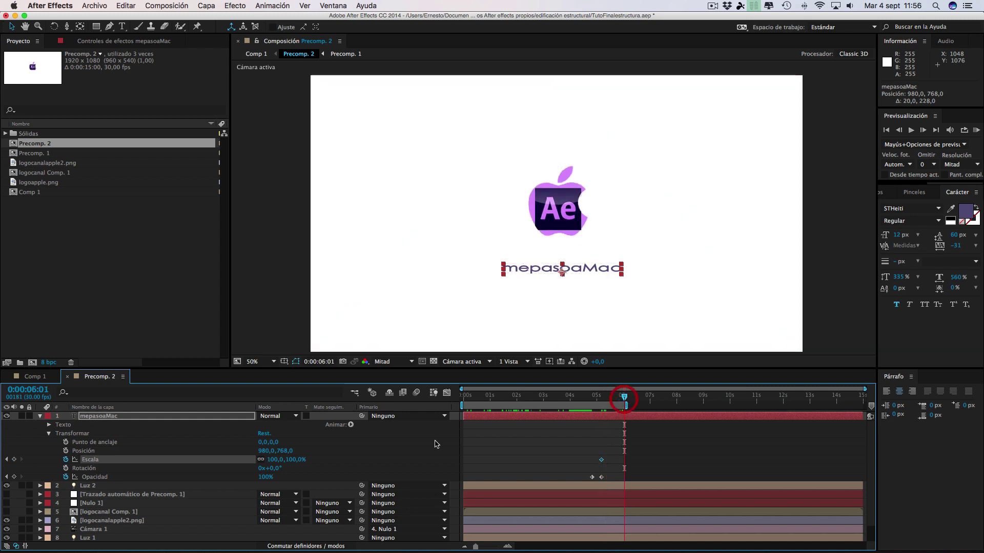
drag(275, 461, 262, 459)
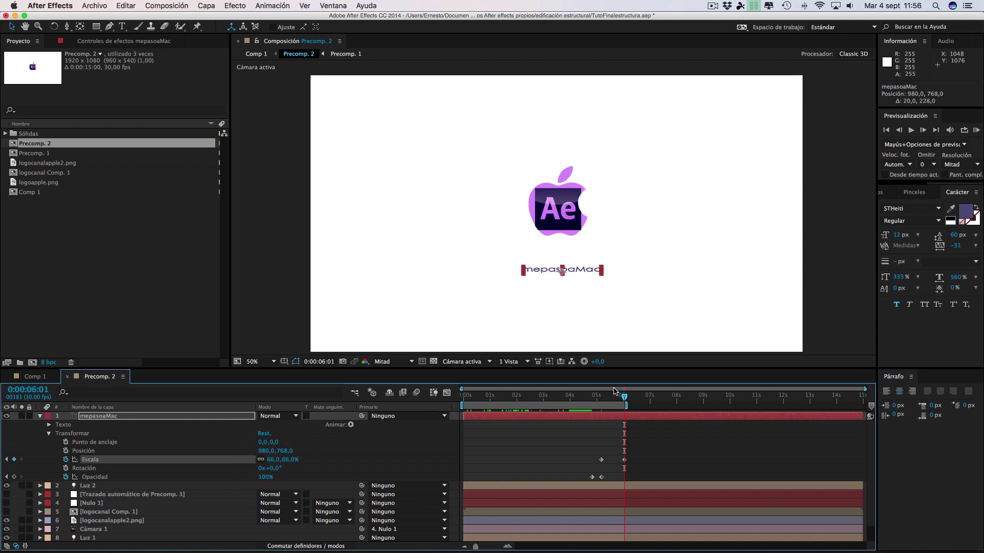
click(7, 460)
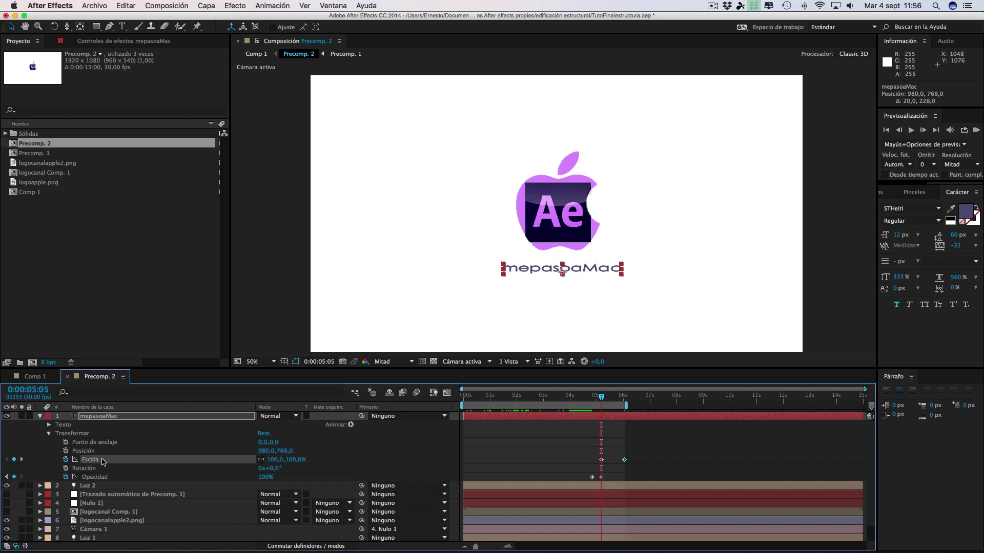
- Keyframe Posición so the text rises slightly between the two keyframe times
click(66, 451)
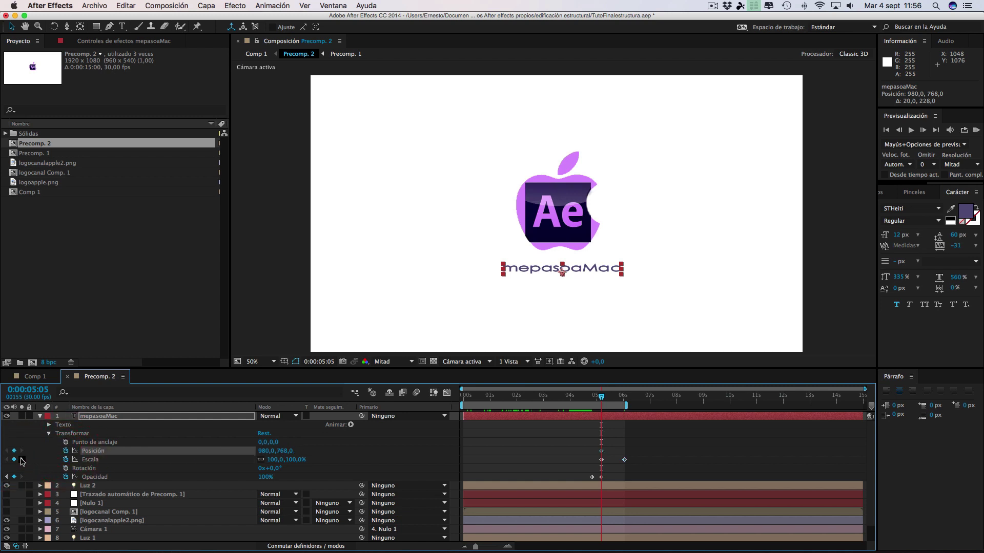
click(21, 459)
drag(283, 451, 269, 450)
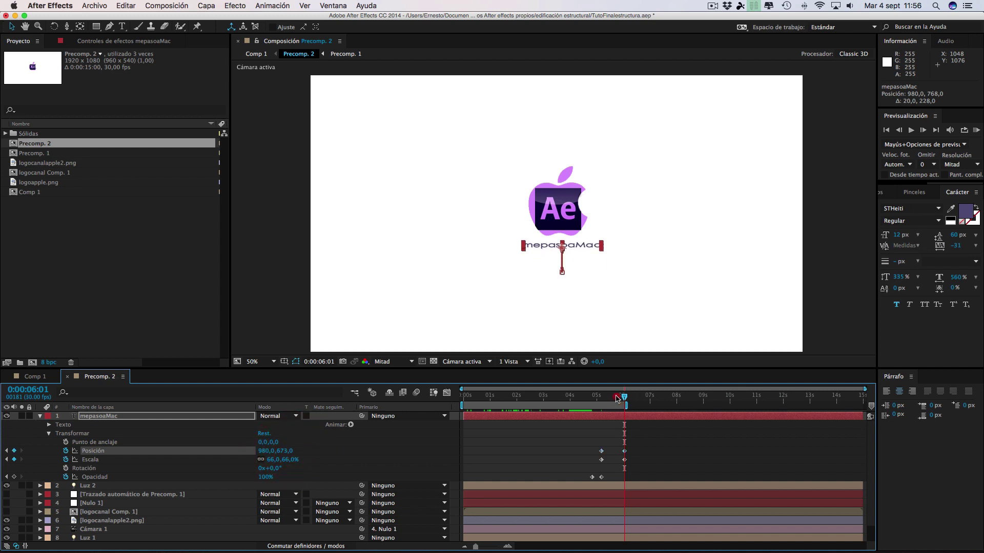
drag(616, 398, 599, 400)
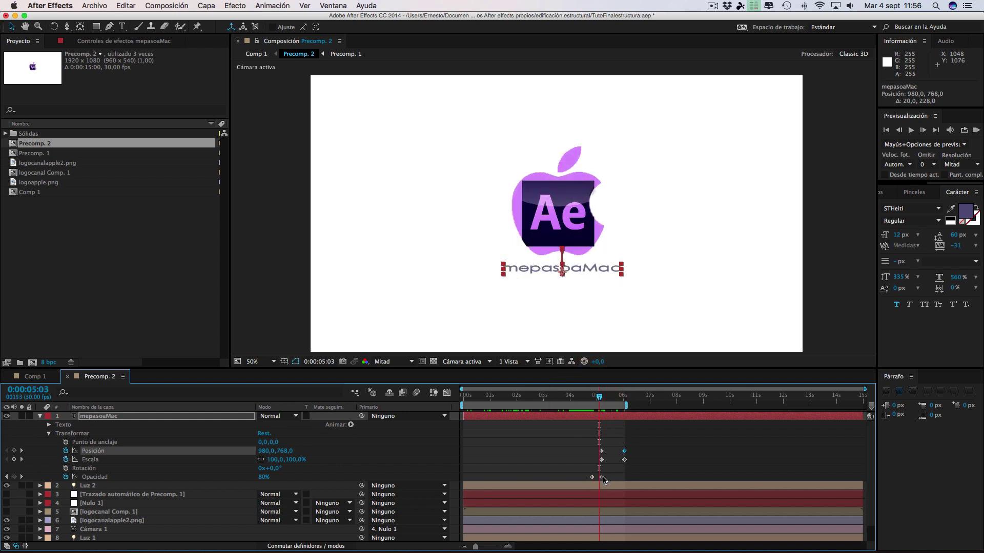
- Shift the Opacidad keyframe slightly later, refine the text's vertical position, and return to Comp 1
drag(603, 479, 608, 480)
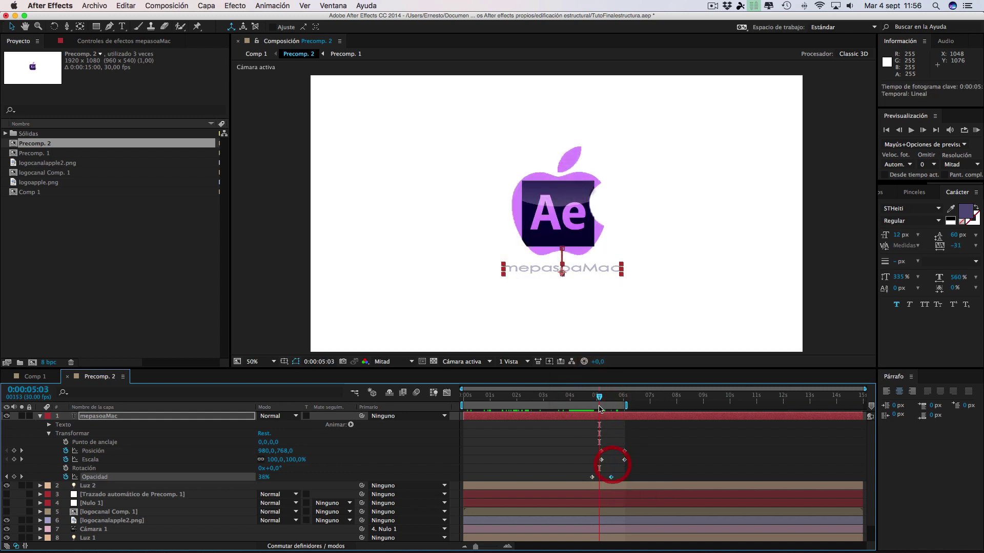
mouse_move(598, 398)
mouse_down()
mouse_move(622, 398)
mouse_move(601, 401)
mouse_up()
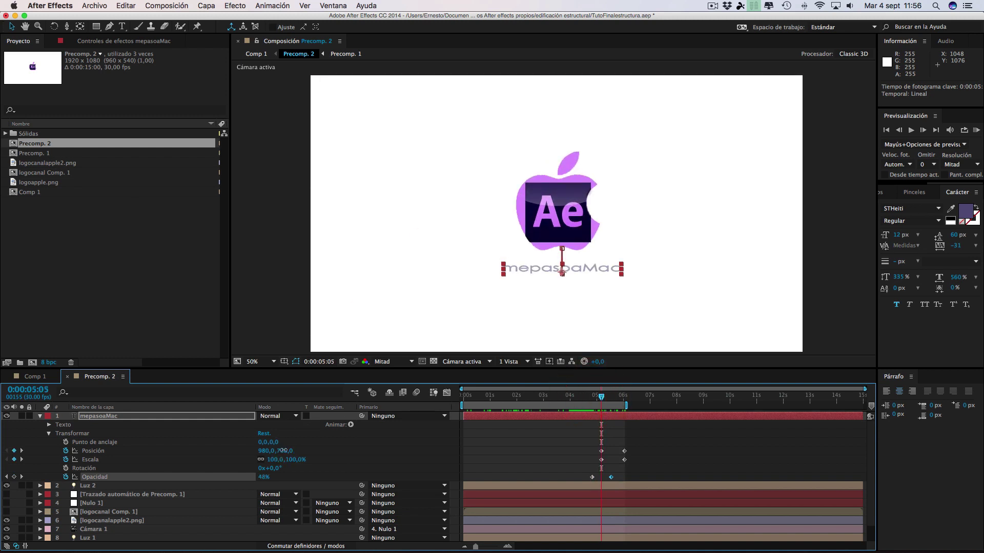
drag(283, 450, 271, 451)
drag(589, 399, 598, 399)
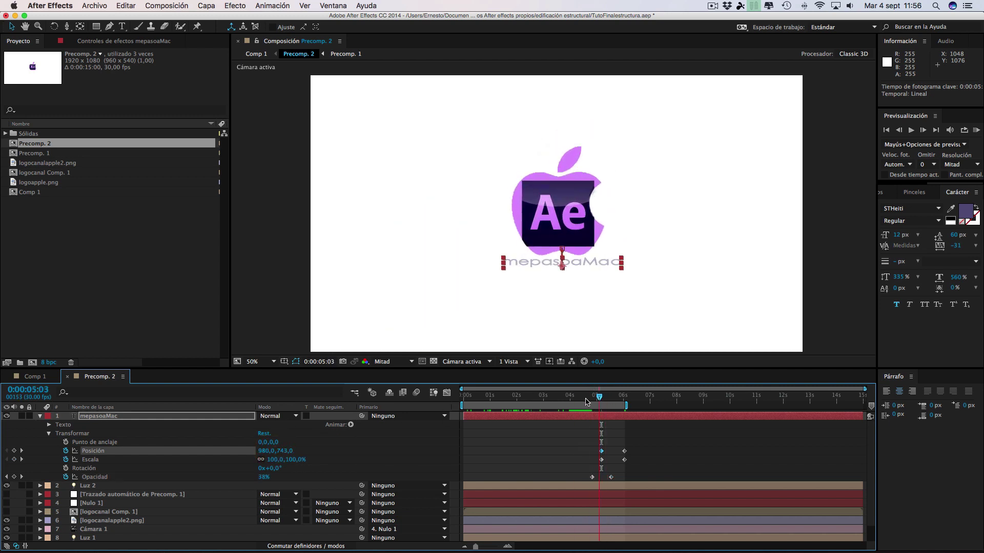
click(34, 377)
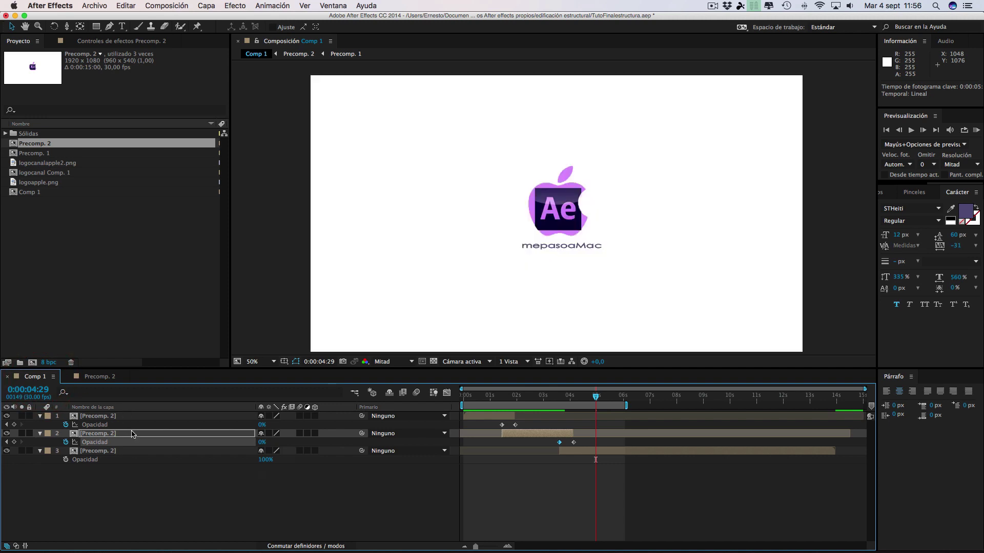